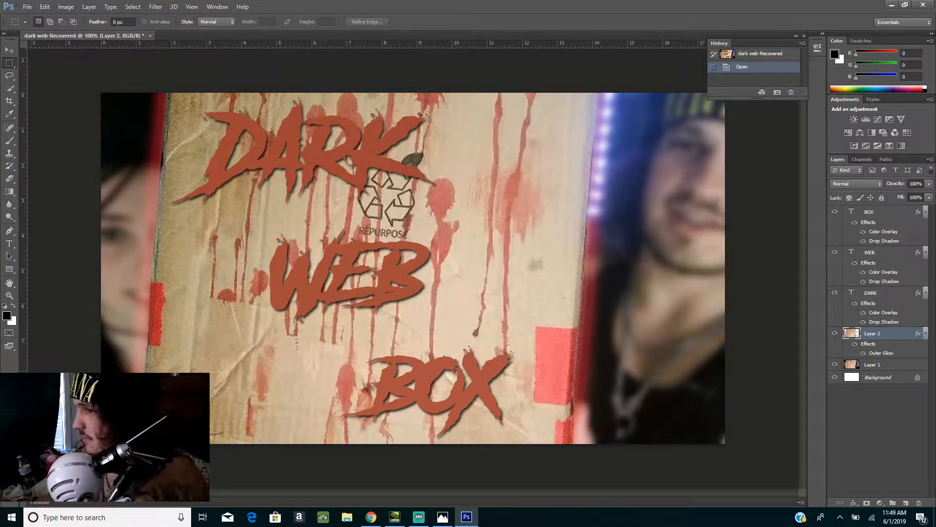
Create a new document named "how to make a thumbnail" with the THUMBNAIL REAL preset at 1280 × 720 pixels
key(ctrl+n)
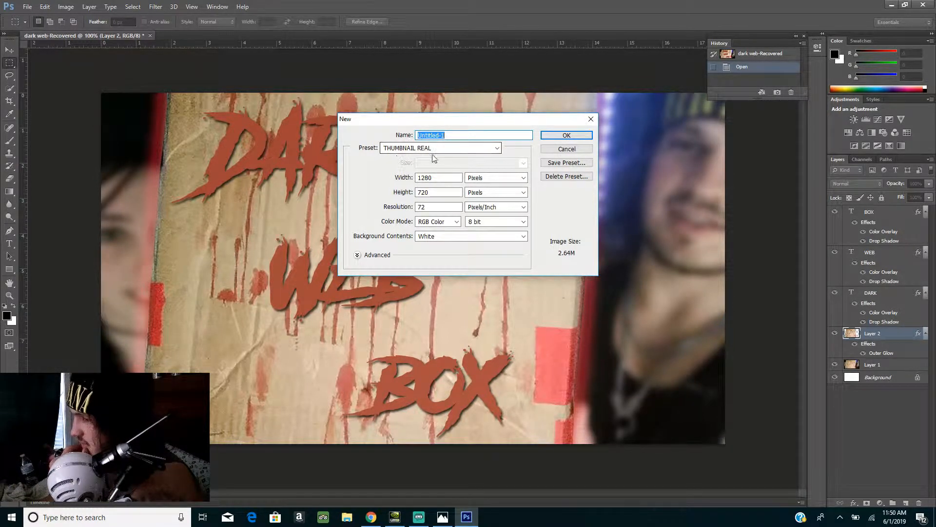
click(460, 135)
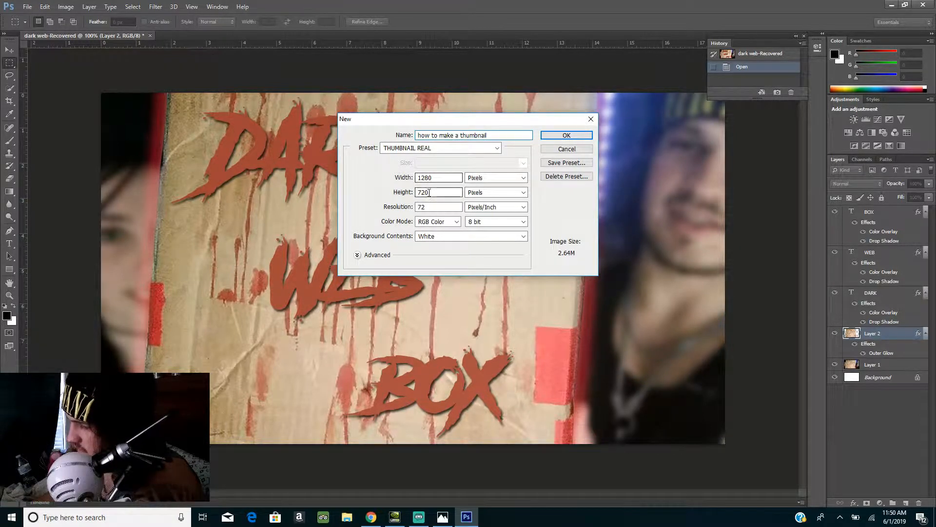
click(568, 136)
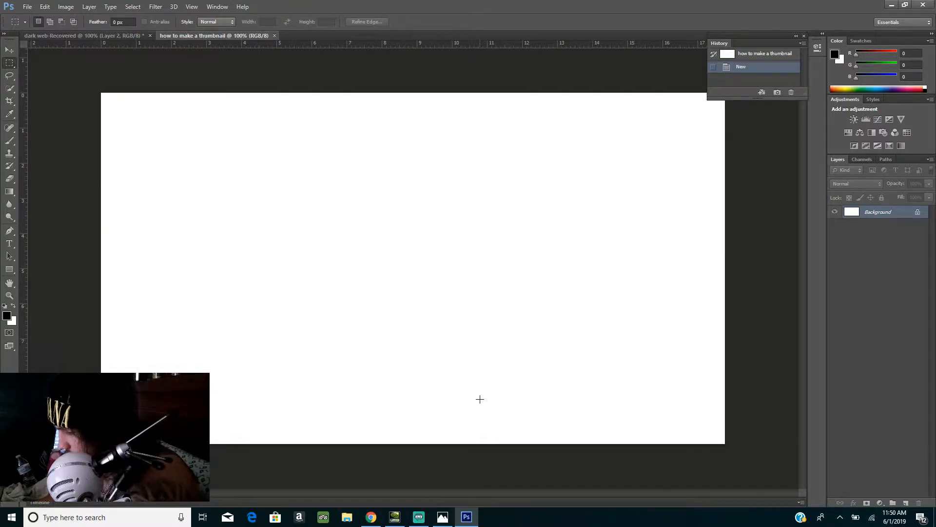
Switch to Chrome and search Google for "camera png" in a new tab
mouse_move(378, 516)
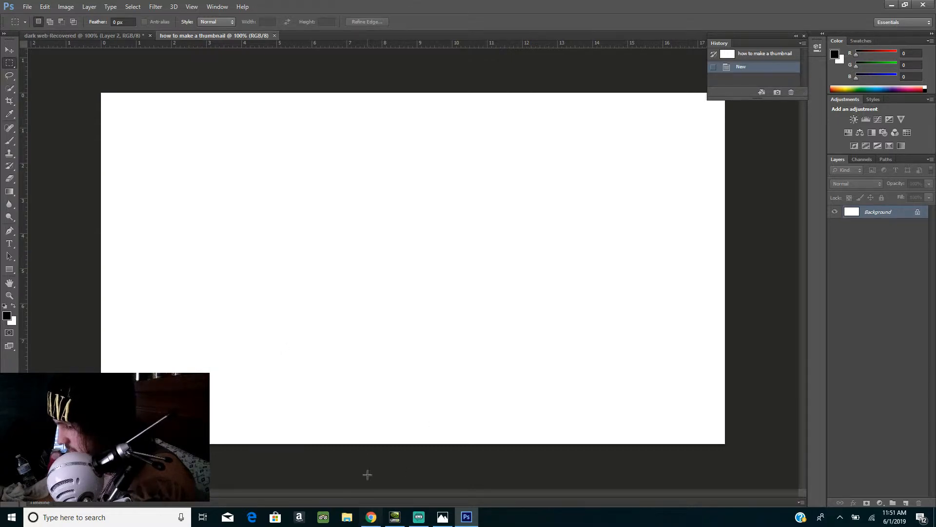
click(372, 521)
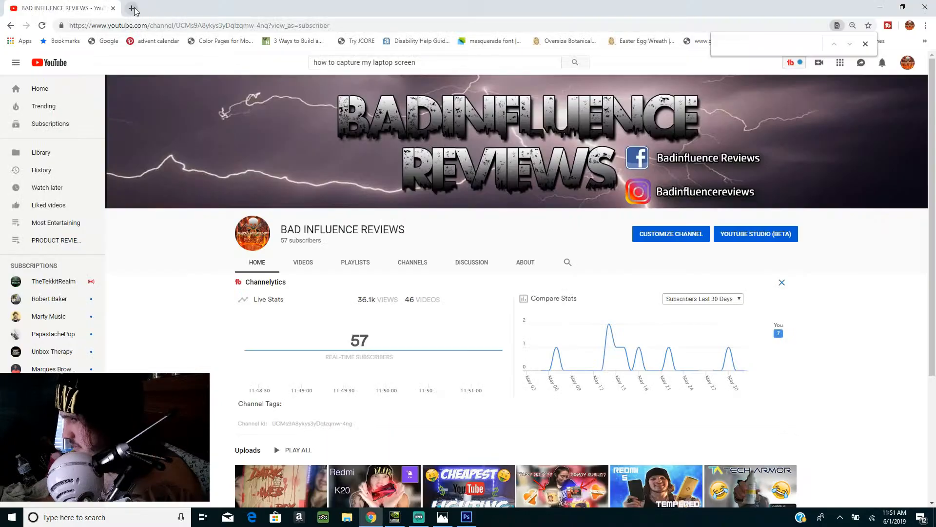
click(125, 9)
click(374, 198)
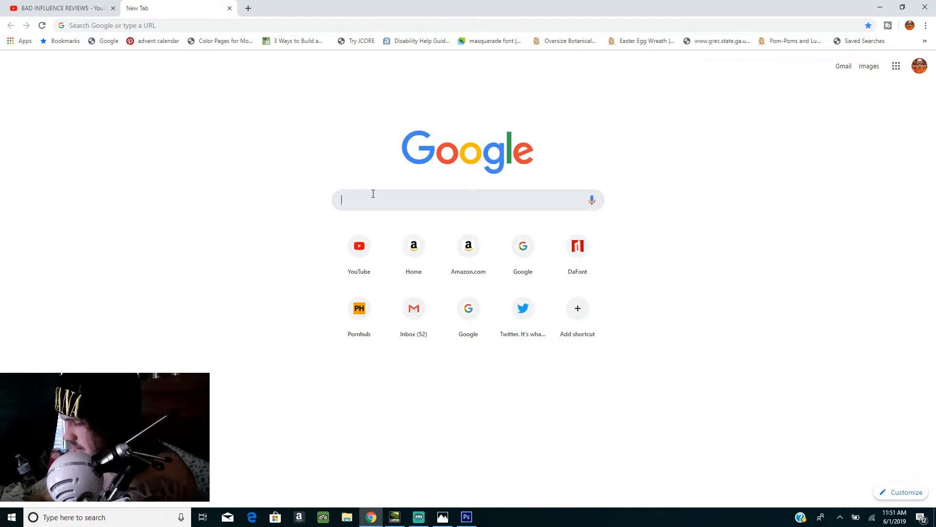
text(camera )
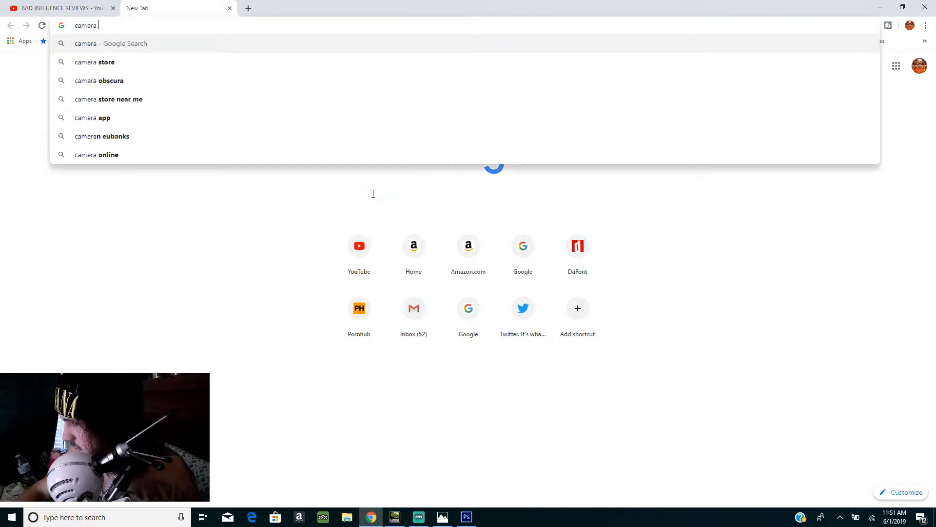
text(p)
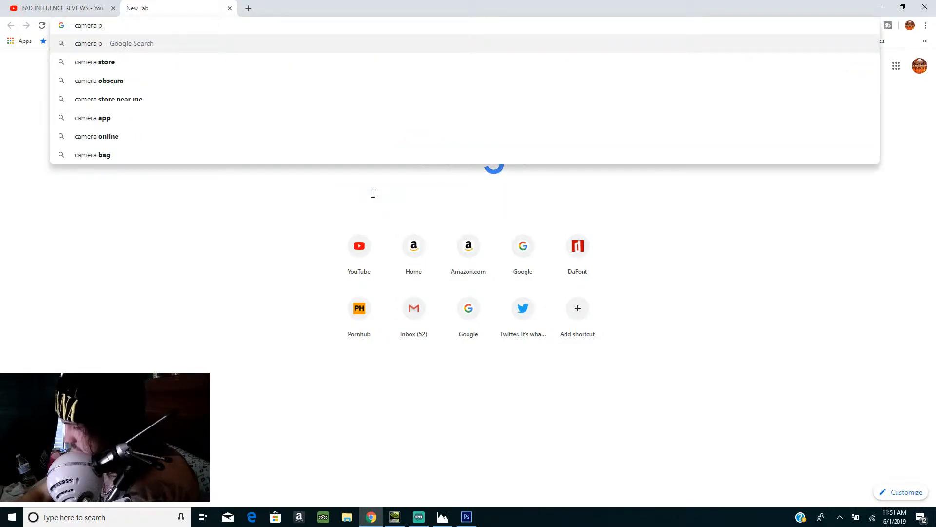
text(ng)
key(Return)
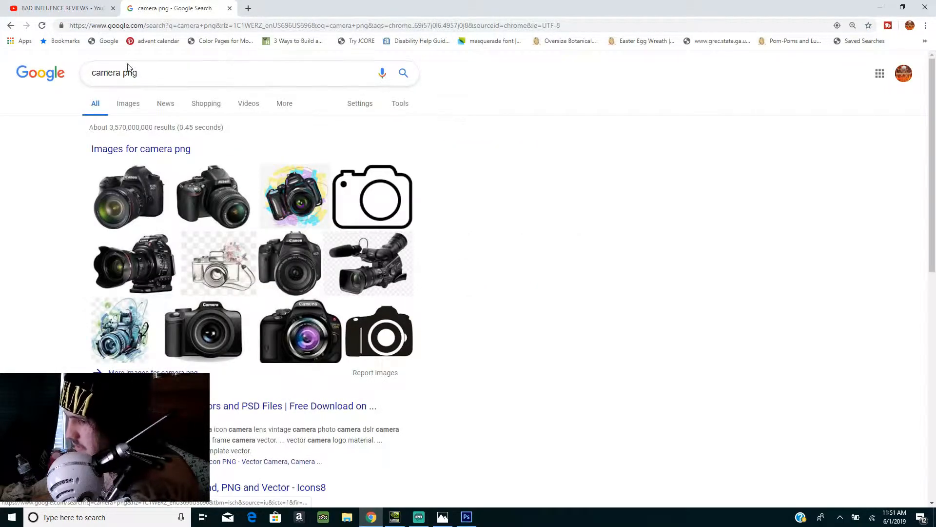
Browse the image results for the camera search and open the pngtree painted camera with colourful brush strokes
click(129, 104)
scroll(371, 210, down, 5)
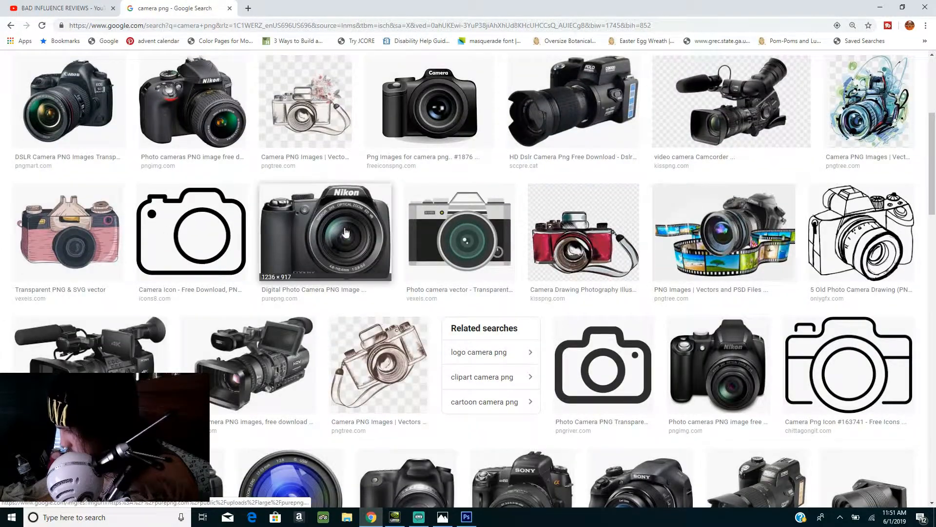
scroll(685, 365, down, 2)
scroll(830, 376, down, 4)
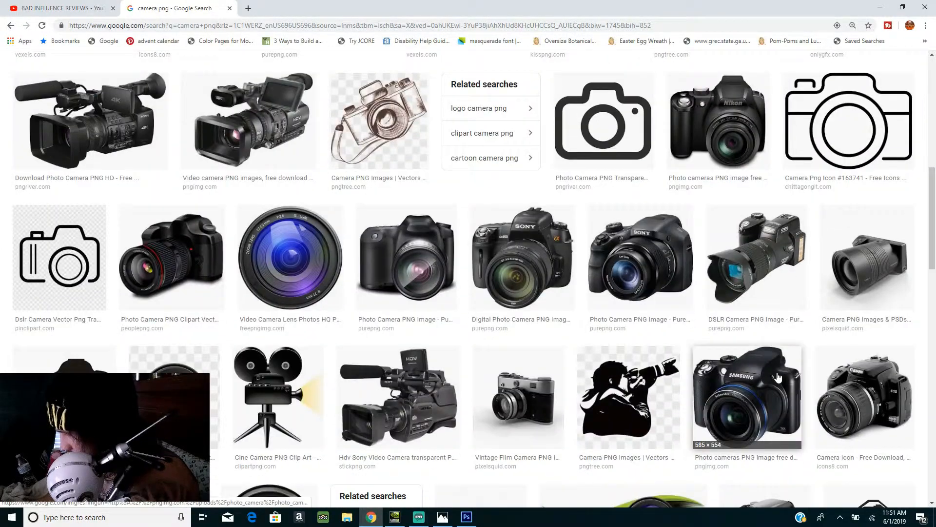
scroll(864, 435, up, 2)
scroll(864, 435, up, 2)
scroll(639, 405, down, 4)
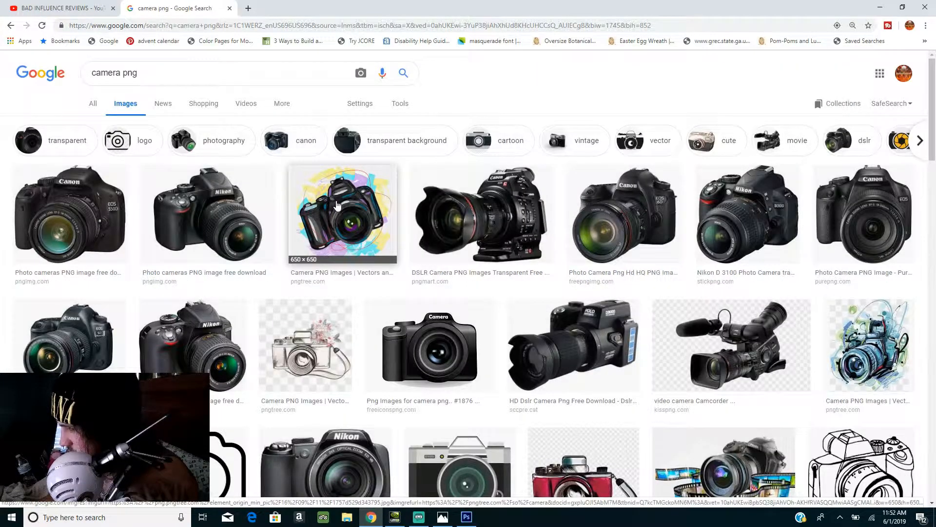
click(348, 205)
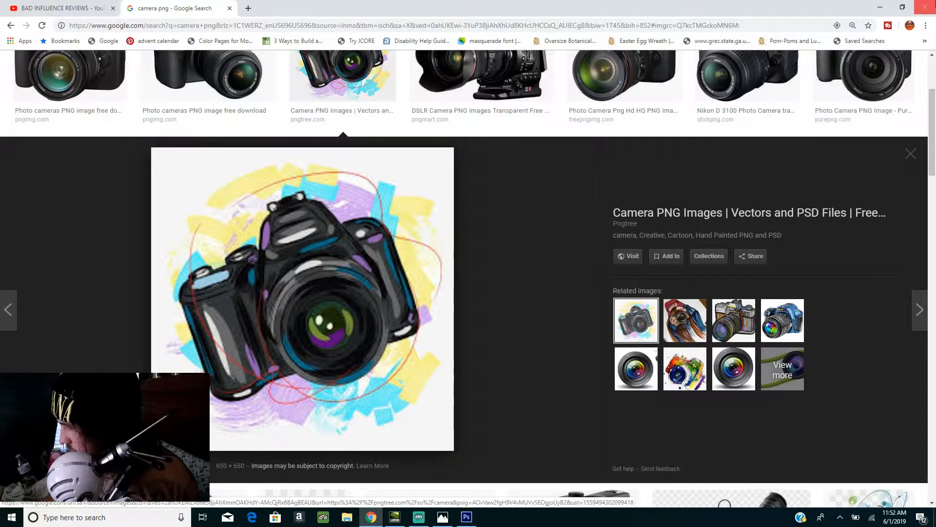
Uncover the desktop behind a smaller browser window and save the painted camera image onto it
click(910, 7)
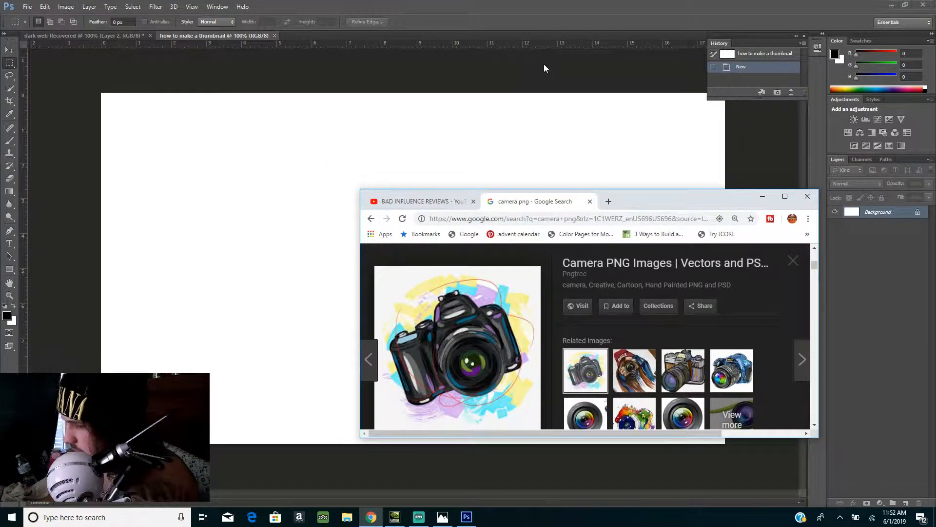
click(891, 5)
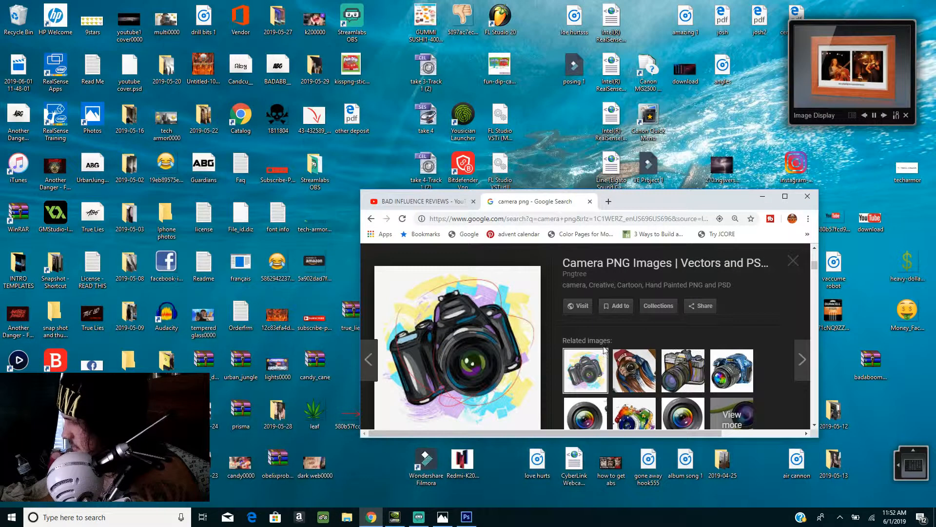
drag(519, 396, 391, 162)
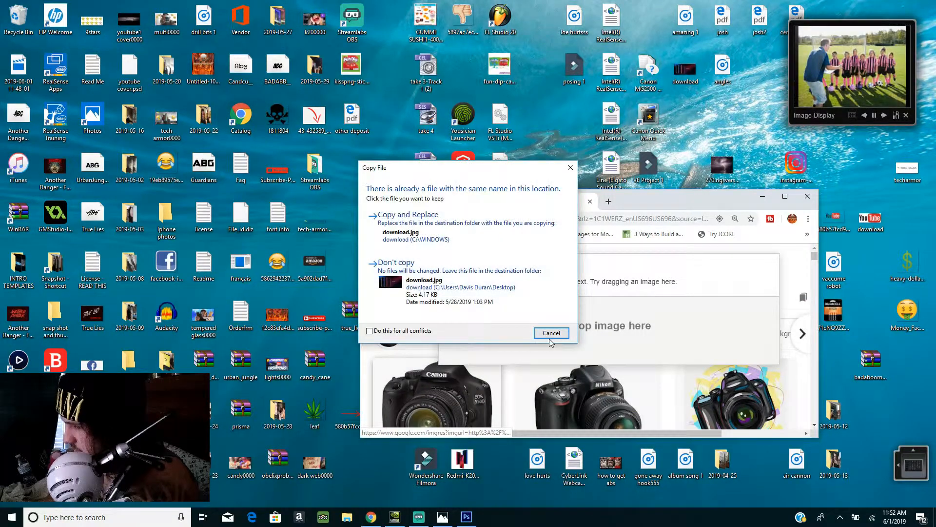
click(429, 270)
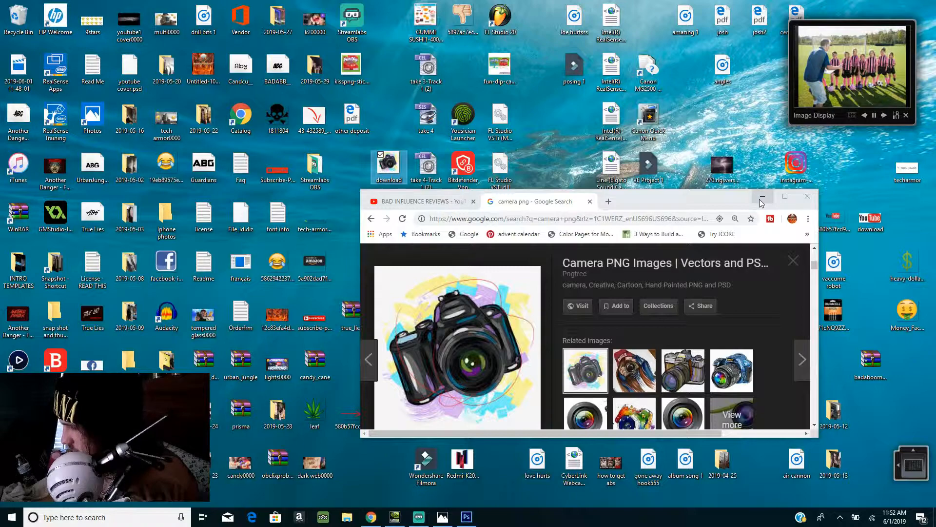
Return to Photoshop and place the "download" camera image from the Desktop into the thumbnail document
click(466, 518)
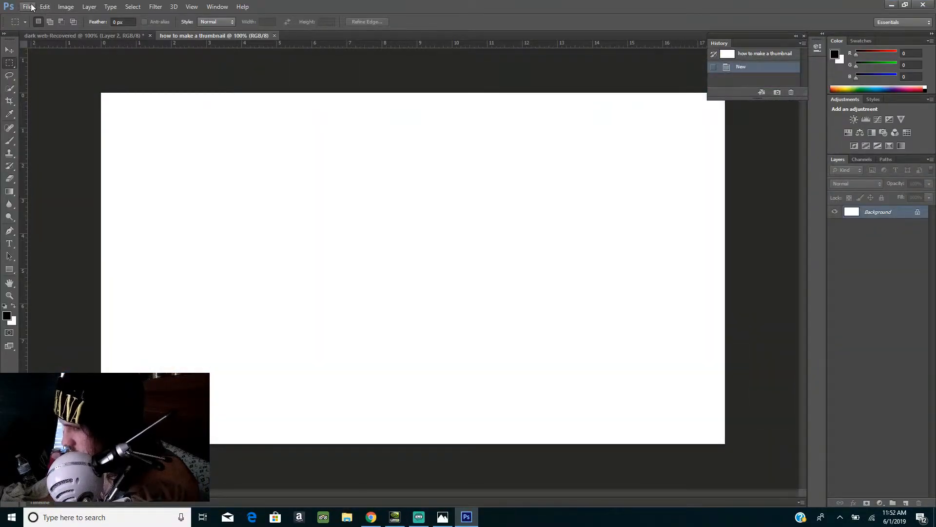
click(29, 7)
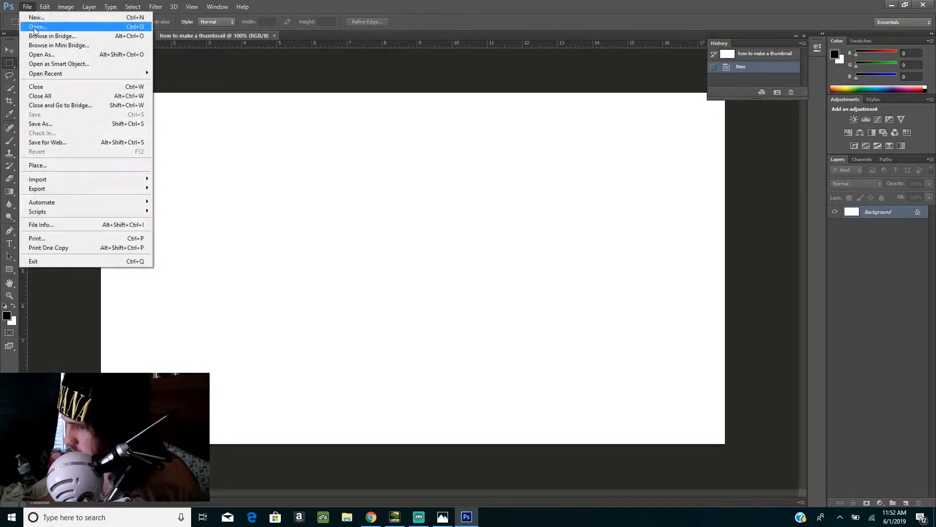
click(51, 164)
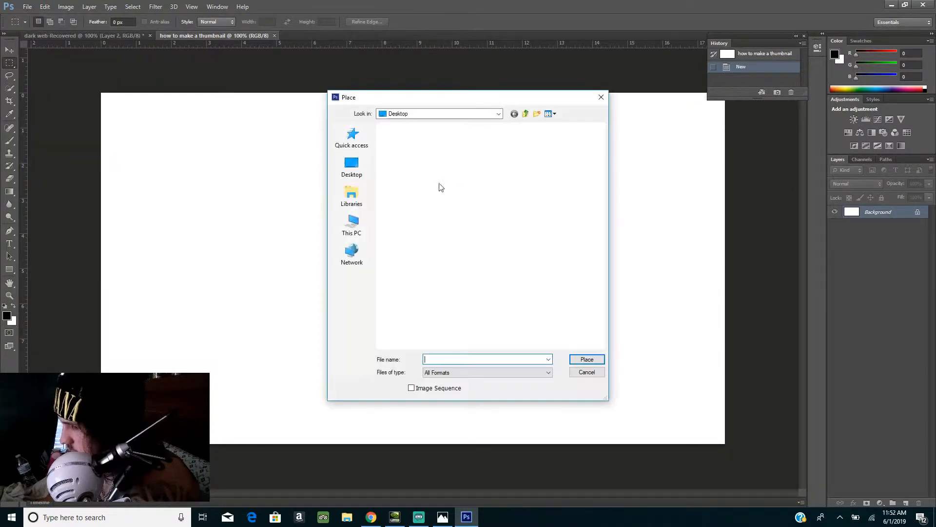
click(351, 165)
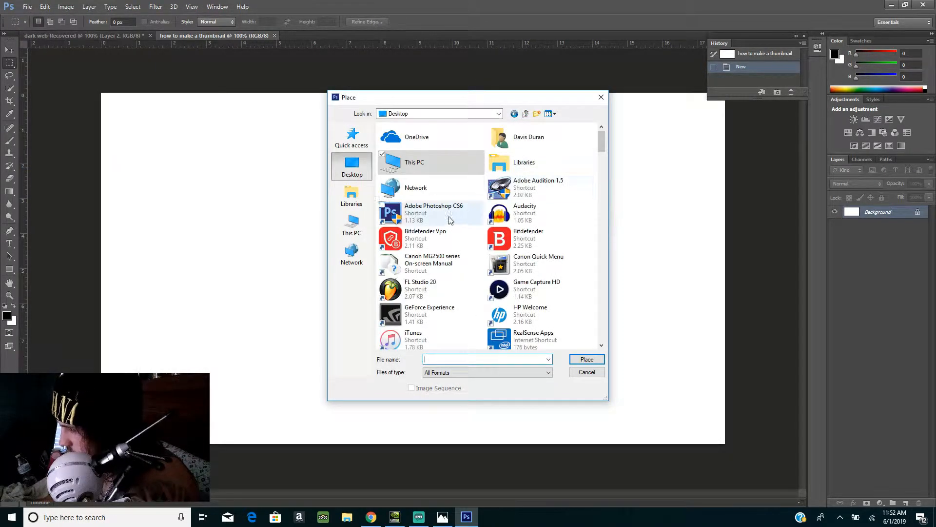
scroll(518, 190, down, 10)
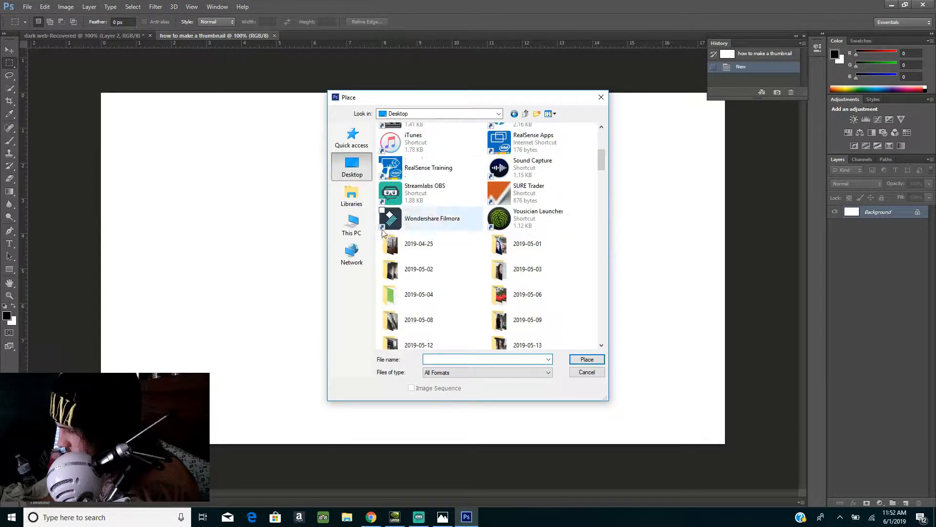
scroll(510, 244, down, 15)
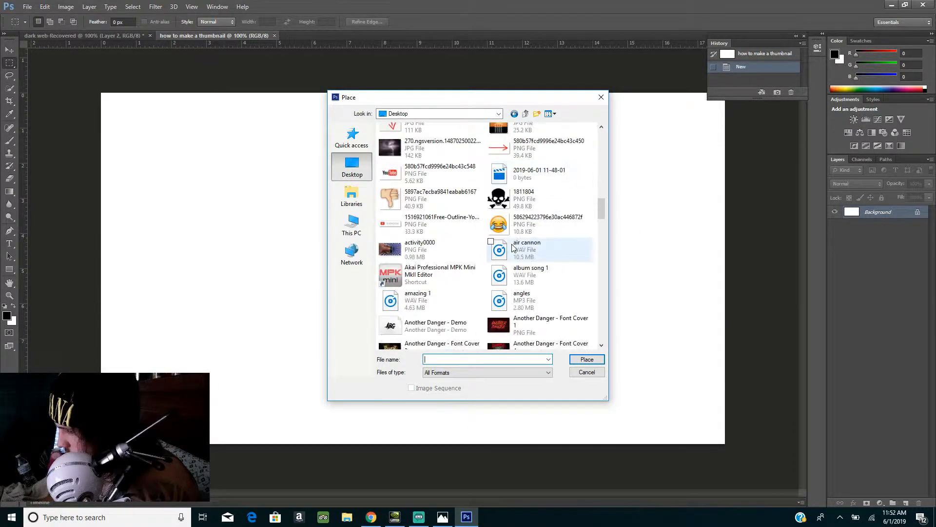
scroll(515, 213, down, 15)
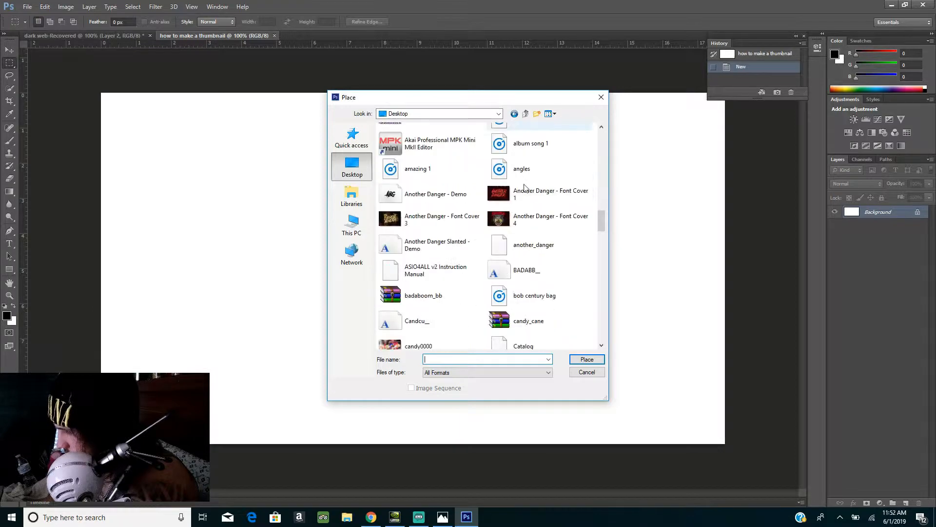
scroll(497, 230, down, 10)
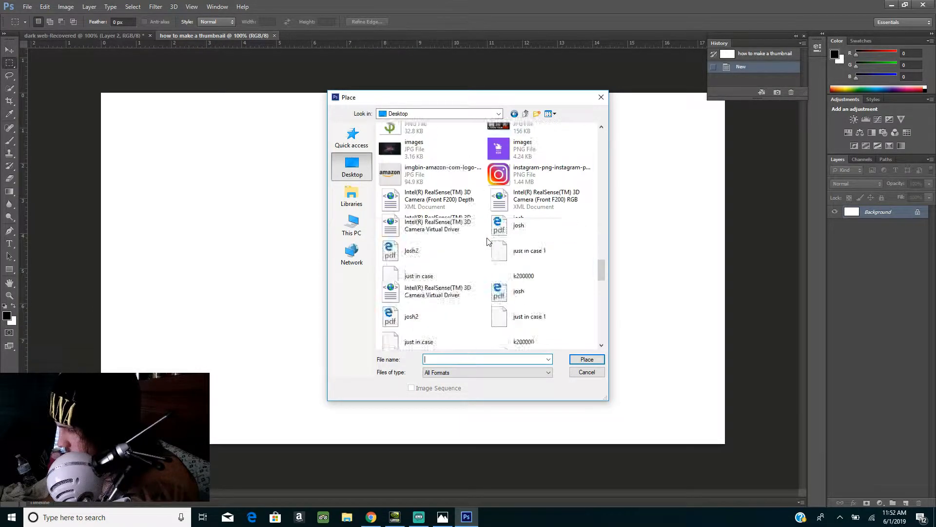
scroll(480, 249, down, 15)
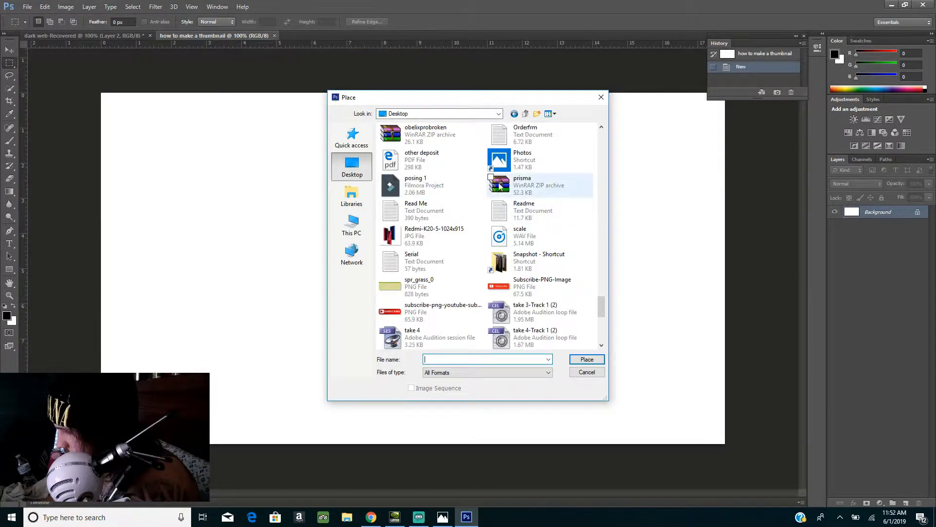
scroll(503, 222, down, 3)
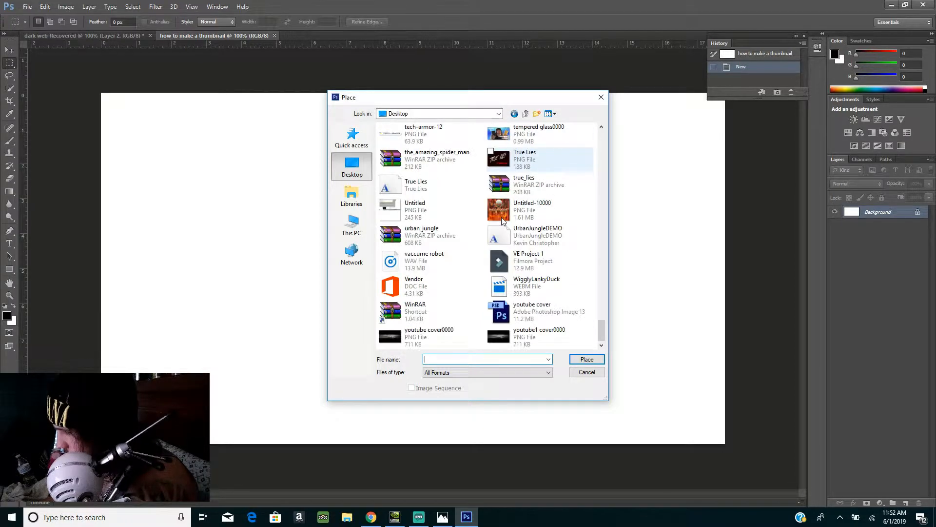
scroll(469, 244, up, 20)
click(518, 217)
double_click(518, 218)
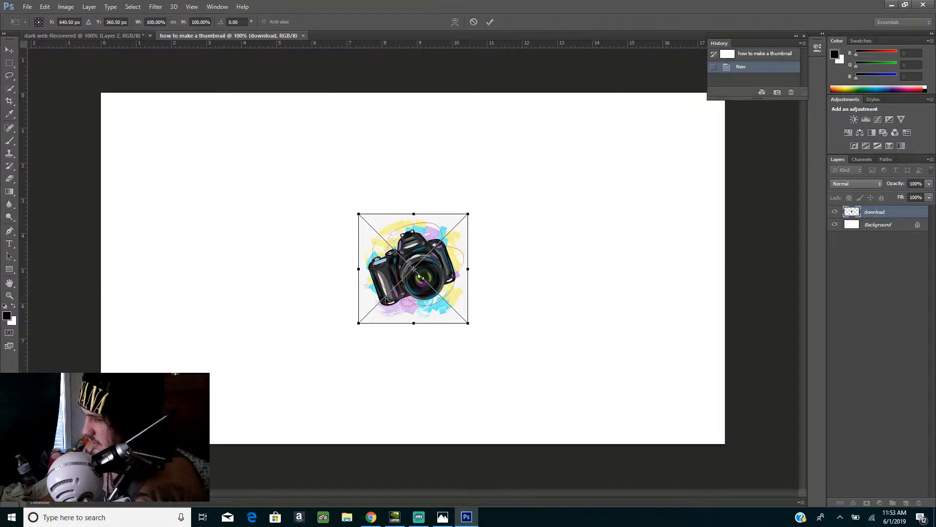
Enlarge the placed camera image to about 261% width and 229% height on the canvas
drag(360, 214, 295, 172)
drag(465, 319, 564, 384)
drag(425, 172, 425, 134)
drag(565, 260, 572, 260)
Rotate the placed camera image clockwise by about 17.3° and commit the placement
drag(574, 128, 625, 169)
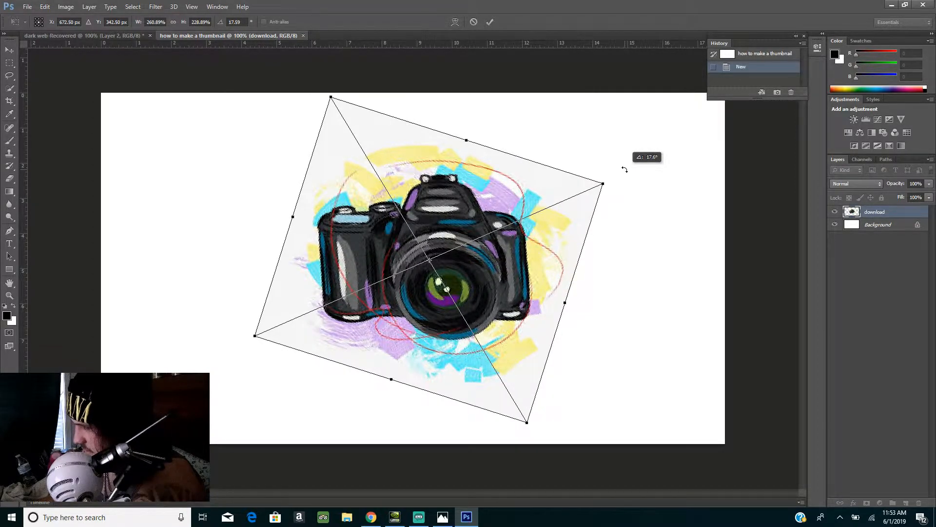
drag(625, 169, 625, 162)
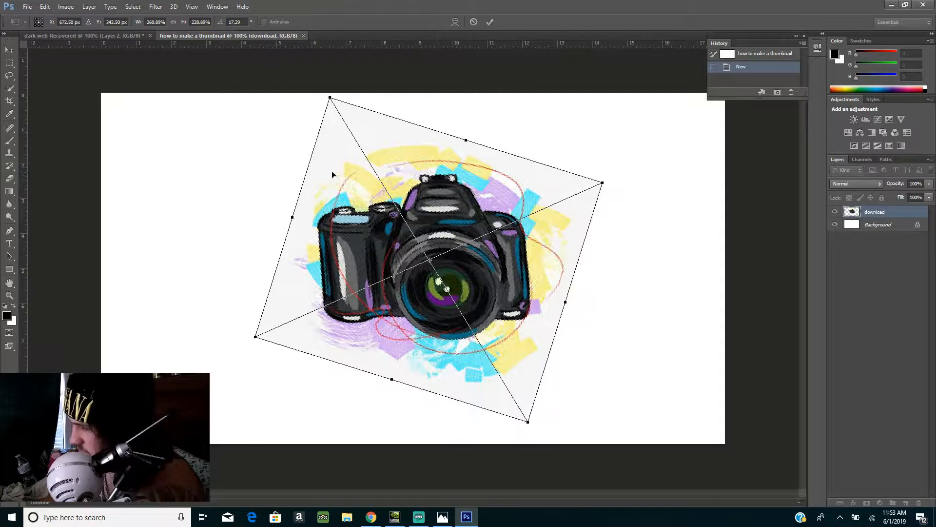
click(10, 49)
click(420, 194)
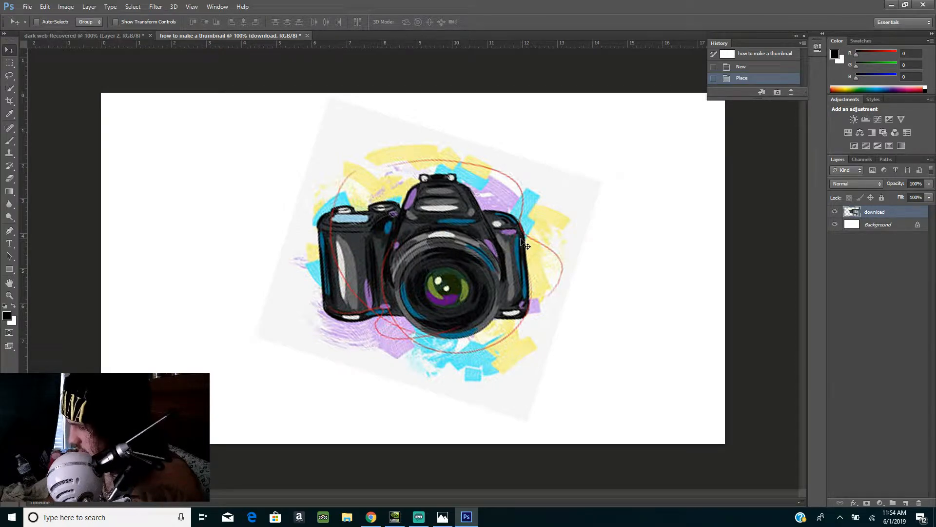
Rotate the camera layer slightly further clockwise with Free Transform so the camera sits more level
key(ctrl+t)
mouse_move(336, 88)
mouse_down()
mouse_move(309, 84)
mouse_move(359, 76)
mouse_move(345, 78)
mouse_up()
key(Return)
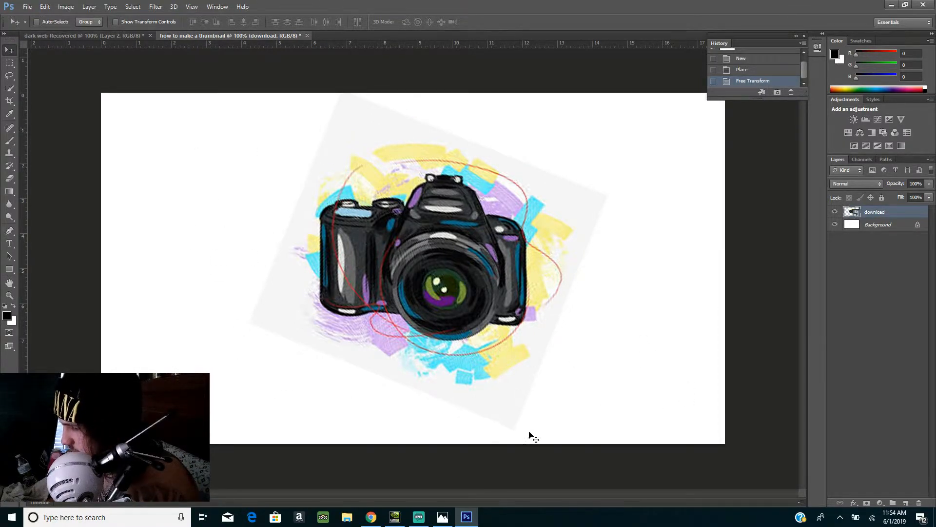
Start a Pen tool path at the blue square below the camera and trace leftward along the lower blue paint strokes
click(9, 233)
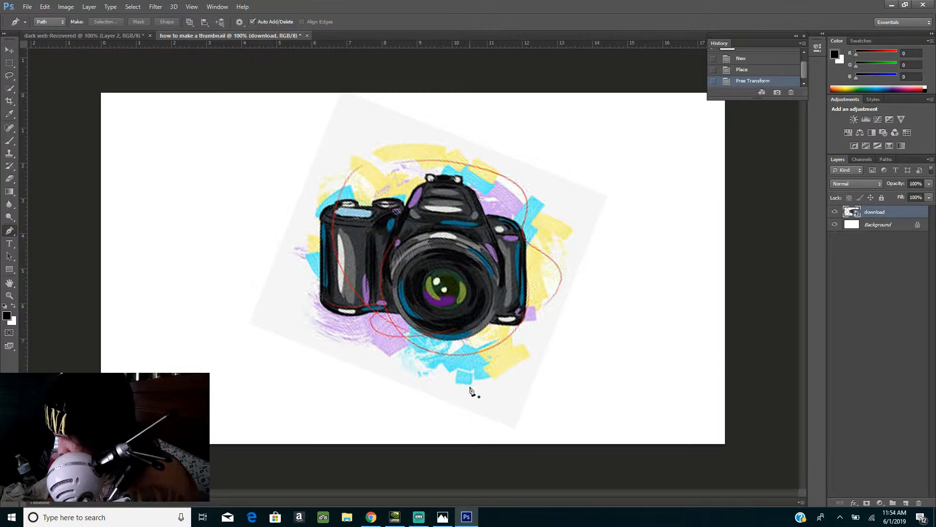
click(470, 385)
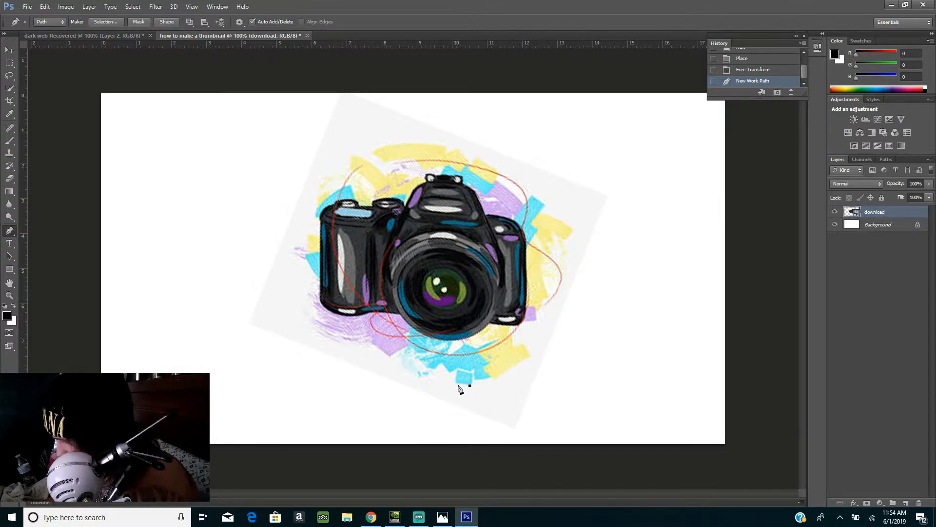
click(457, 385)
click(457, 372)
click(453, 373)
click(441, 365)
click(433, 370)
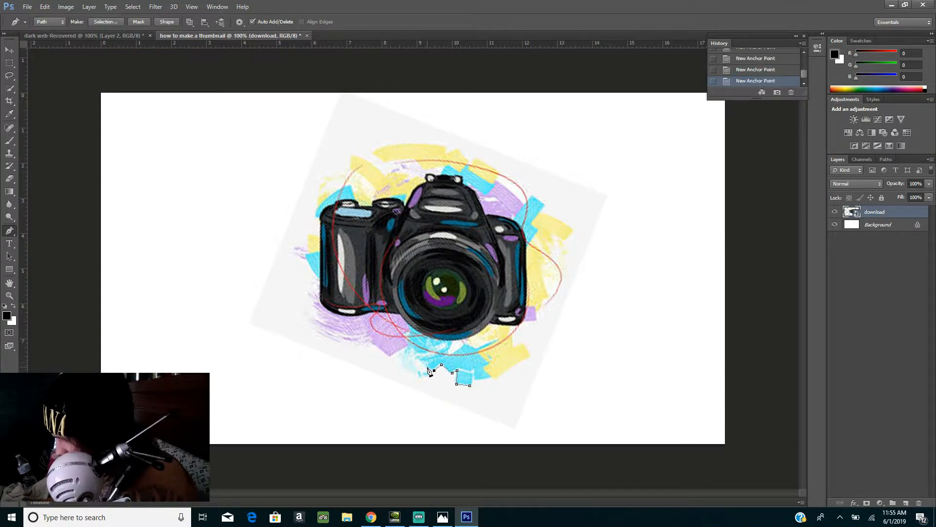
Continue the path along the lower edge of the purple paint and up around its left side
click(382, 353)
click(372, 346)
click(357, 345)
click(316, 336)
click(313, 331)
click(312, 320)
click(313, 311)
click(316, 282)
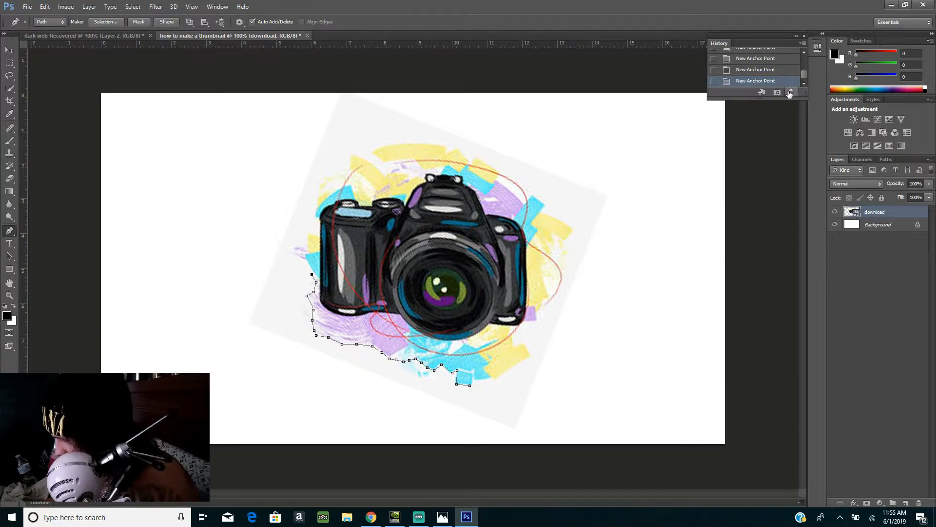
Extend the path up the artwork's left side and across the yellow and blue strokes above the camera
click(319, 250)
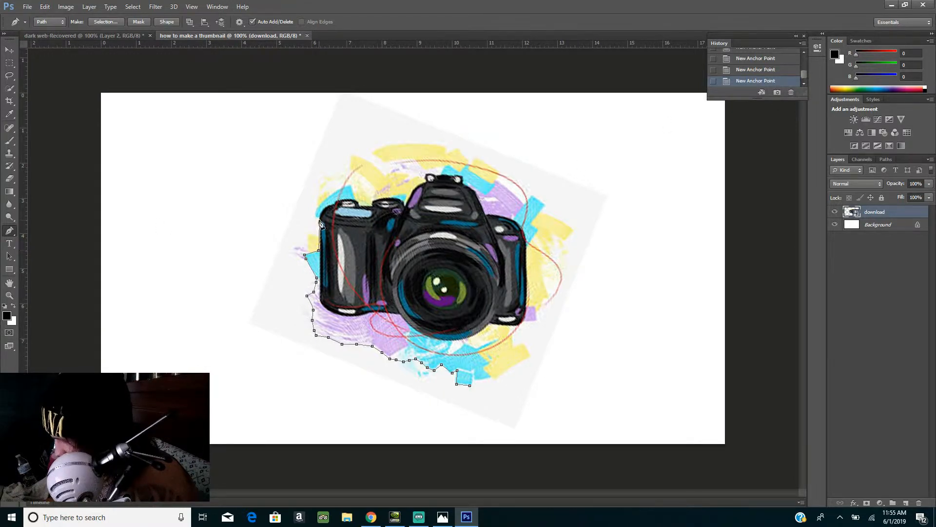
click(346, 168)
click(349, 156)
click(357, 156)
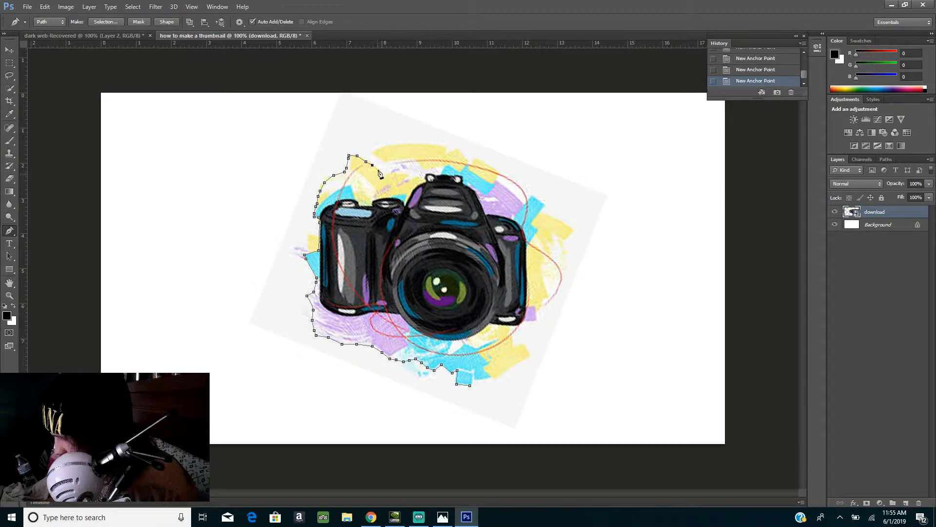
click(471, 155)
click(479, 158)
click(489, 161)
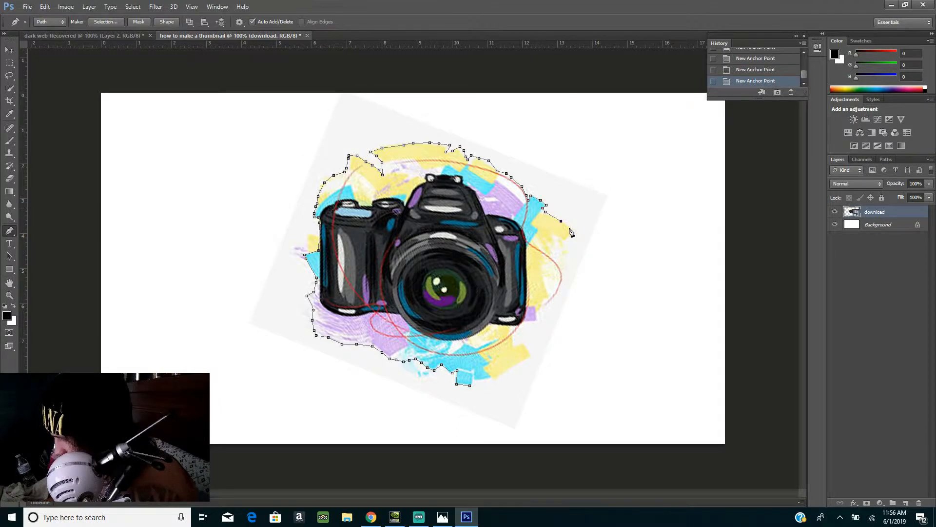
Trace the path down the artwork's right side and close it at the starting anchor by the blue square
click(554, 249)
click(553, 257)
drag(559, 282, 548, 286)
click(550, 301)
click(537, 311)
click(538, 321)
click(519, 327)
click(514, 336)
click(515, 342)
click(470, 385)
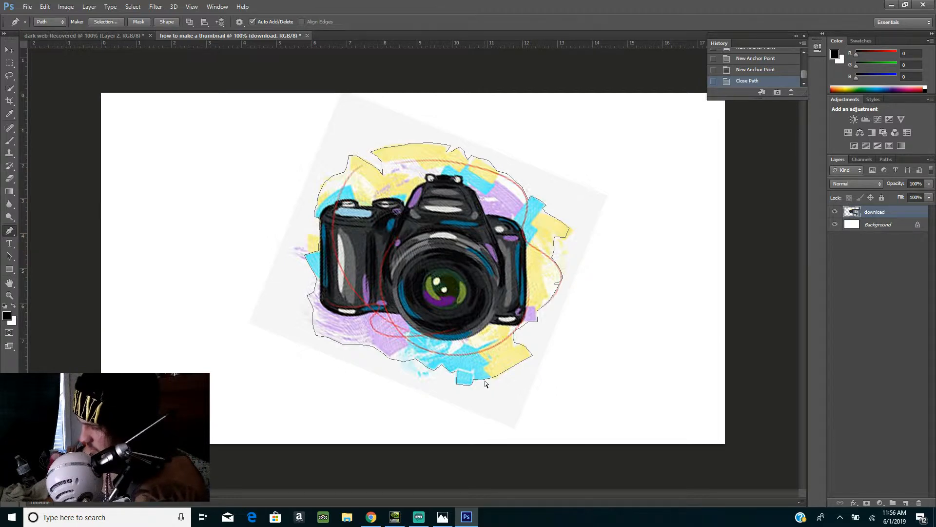
Convert the closed path around the camera artwork into a new anti-aliased selection
key(ctrl+j)
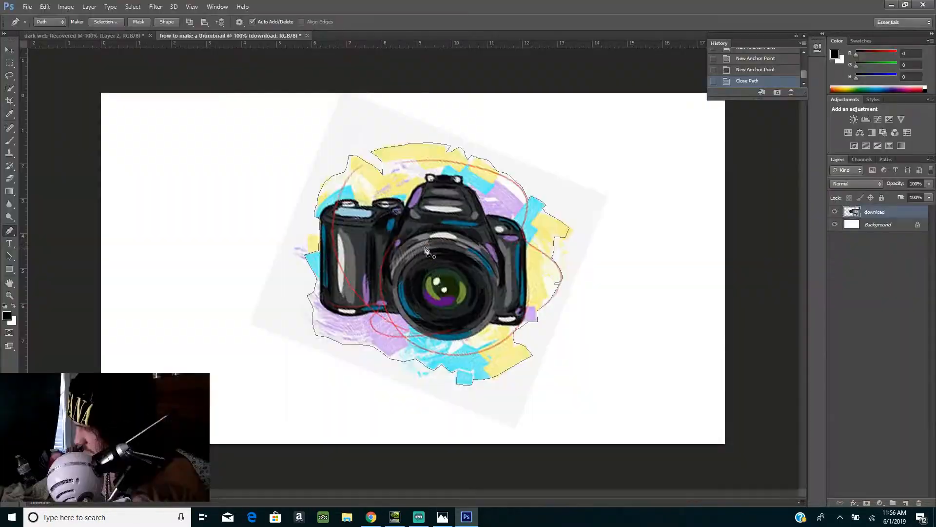
right_click(433, 236)
click(482, 282)
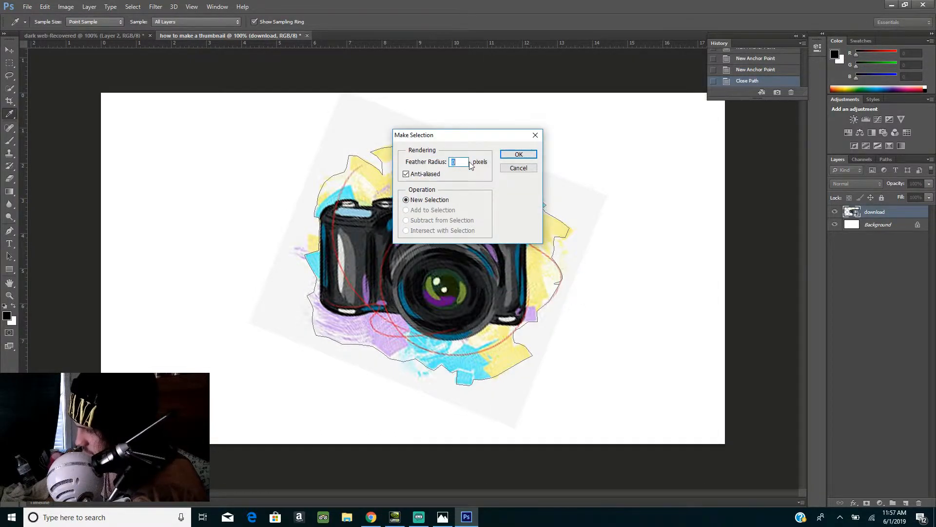
click(516, 156)
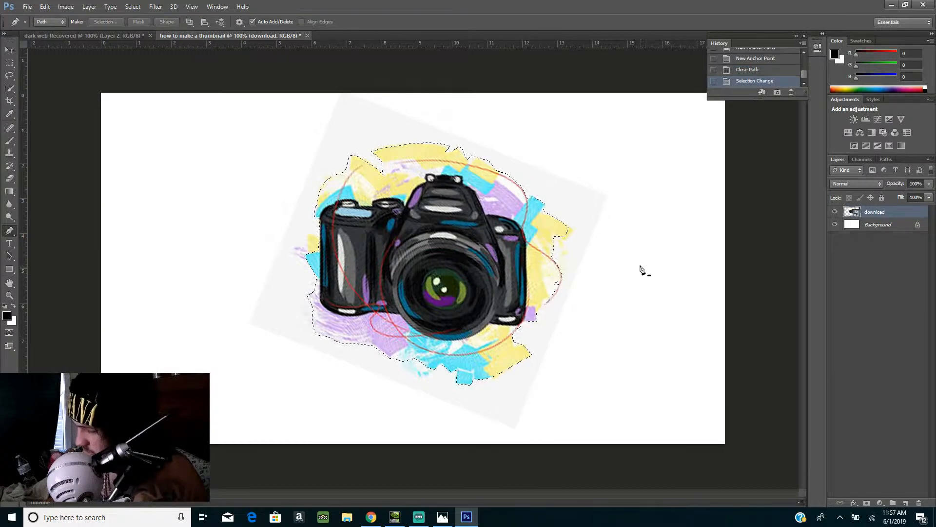
Copy the selected camera artwork to its own layer with the original hidden, and move the cutout slightly down and left
key(ctrl+j)
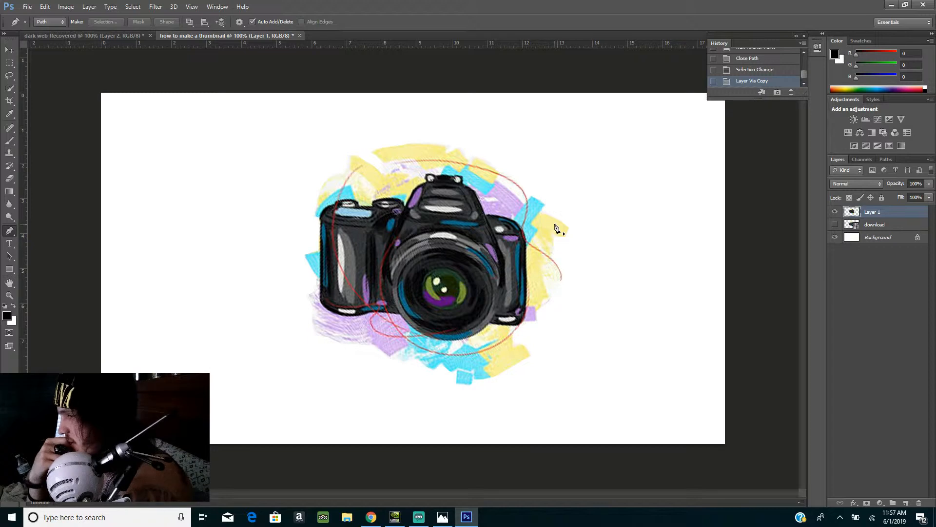
key(v)
drag(432, 229, 441, 242)
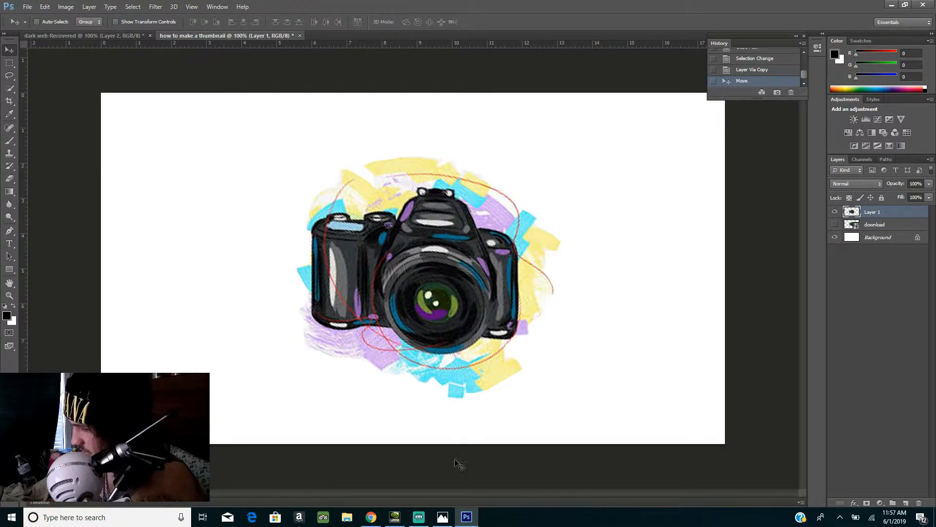
Switch to Chrome and search Google Images for "thumbnail background hd"
click(371, 517)
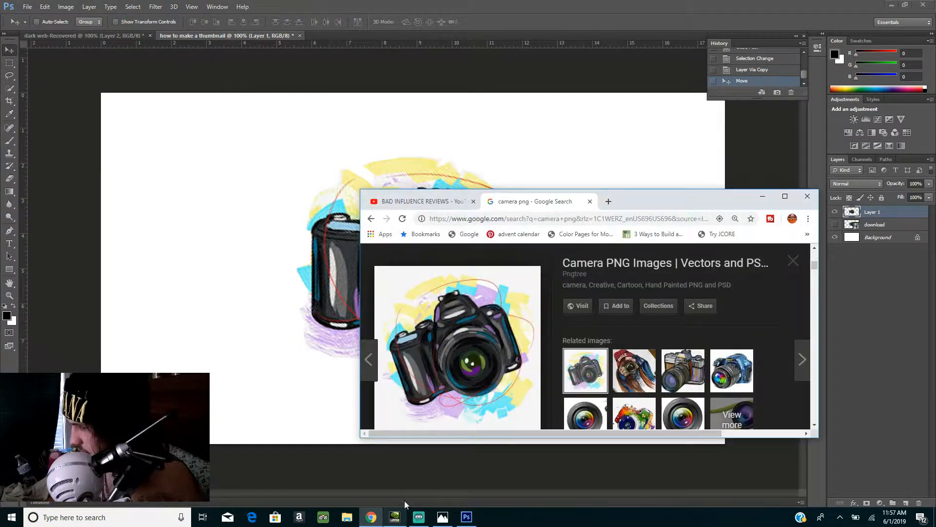
click(786, 197)
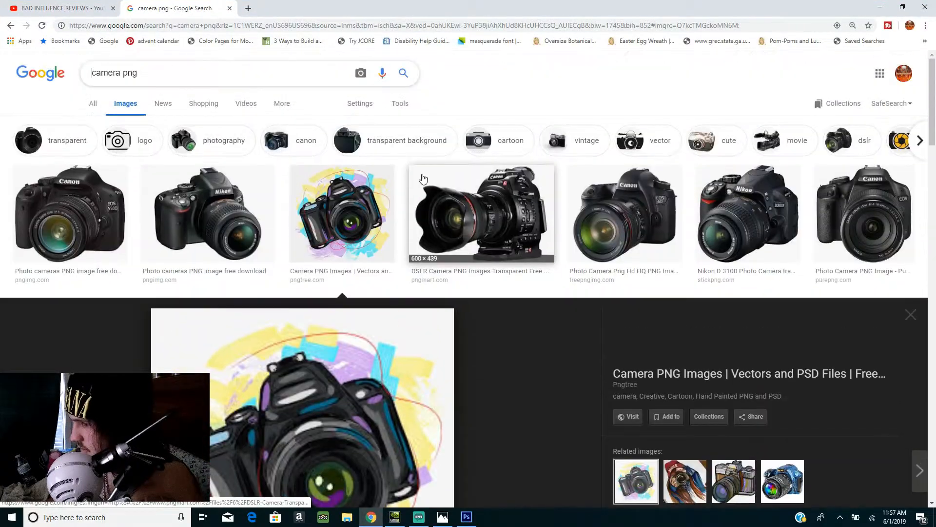
drag(141, 74, 89, 77)
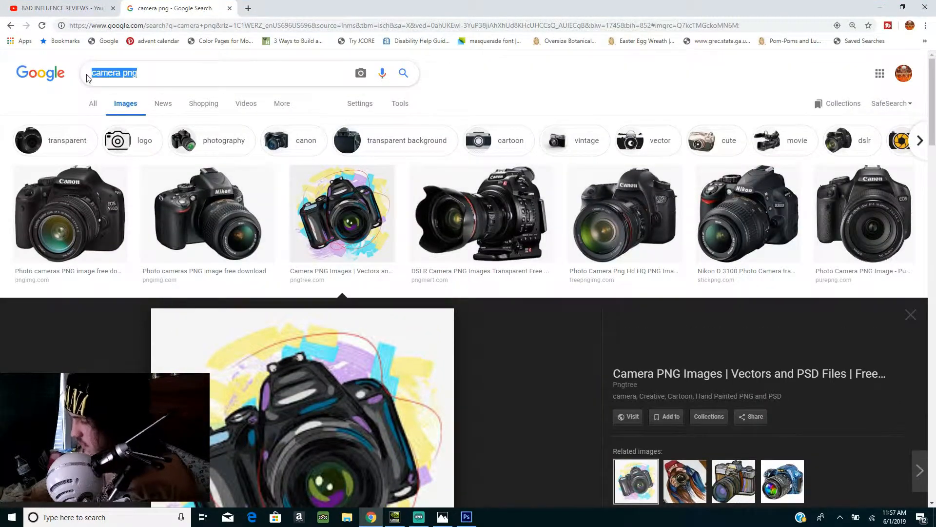
key(BackSpace)
text(th)
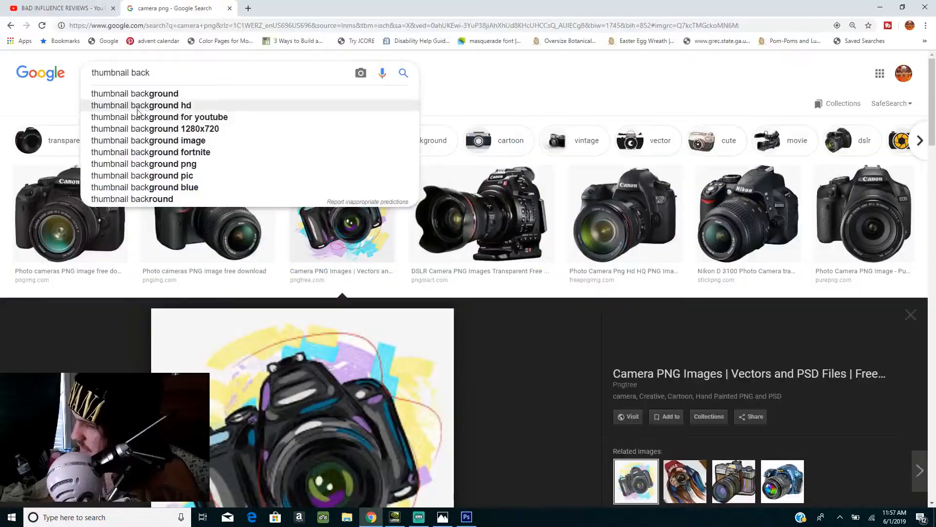
key(Down)
key(Down)
key(Return)
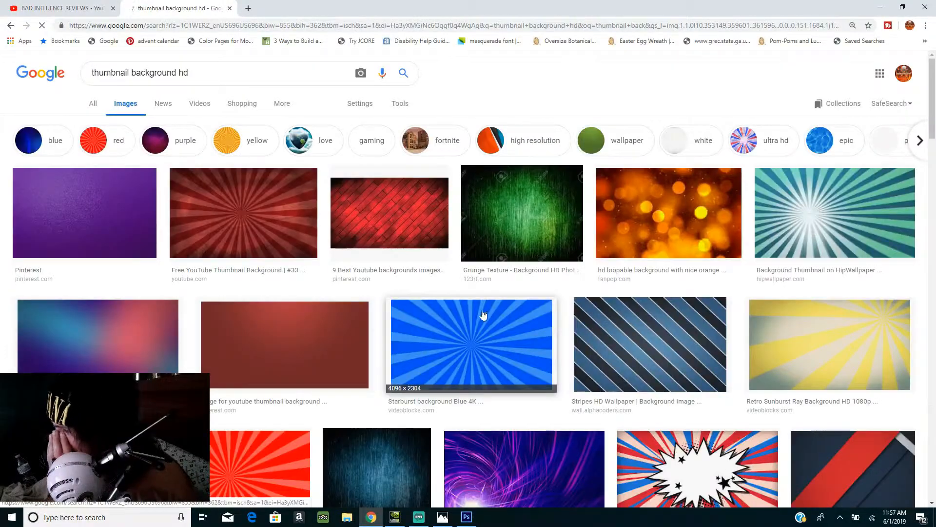
Browse the background results and open the preview of the Wikimedia Commons image 518097-background-hd.jpg
scroll(283, 273, down, 2)
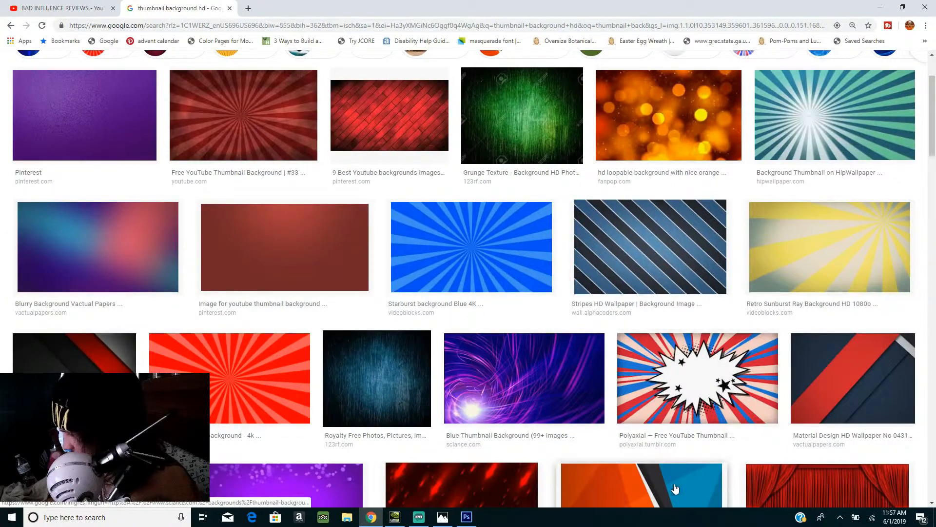
scroll(670, 439, down, 4)
scroll(631, 307, up, 2)
scroll(632, 306, down, 5)
scroll(631, 306, down, 4)
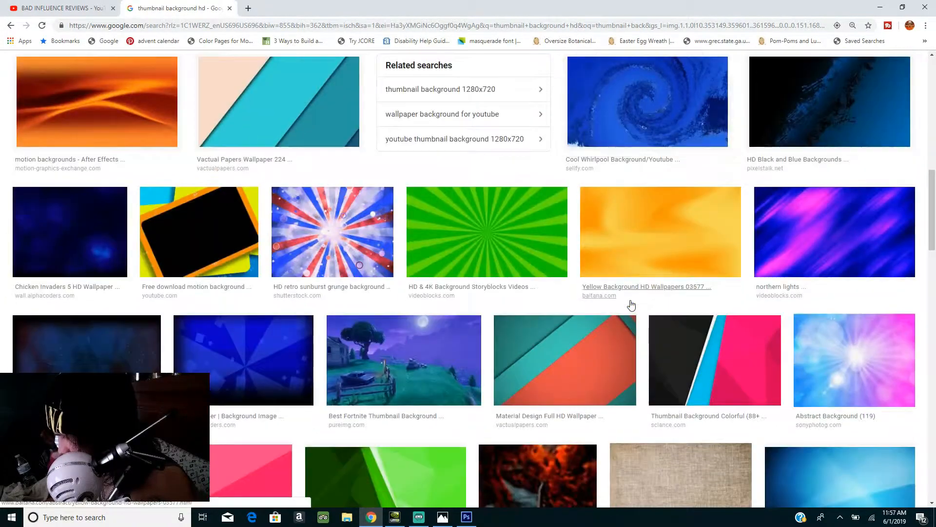
scroll(686, 217, down, 5)
scroll(614, 339, down, 10)
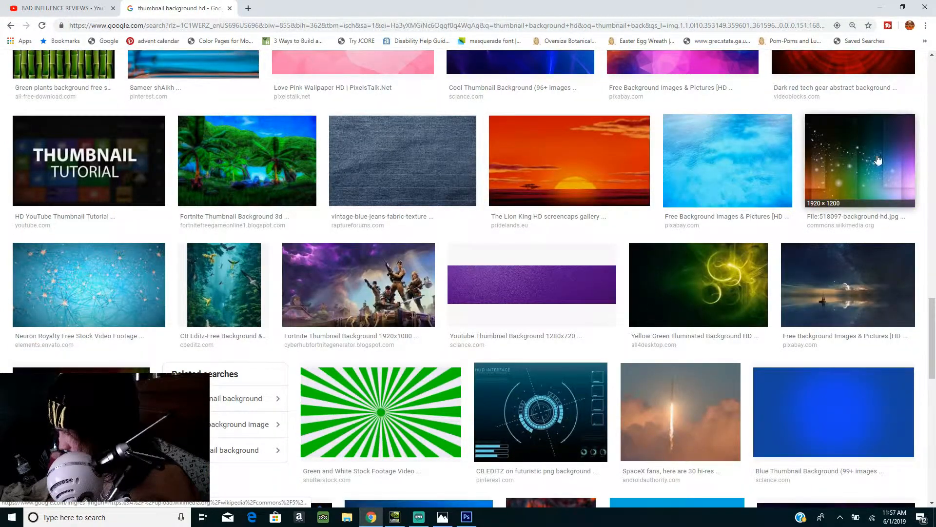
click(874, 175)
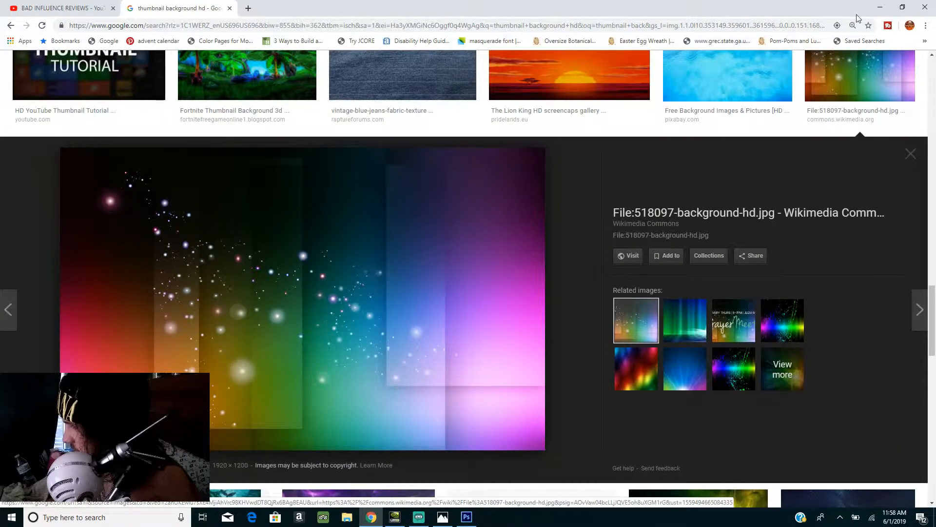
Shrink the browser window over the cleared desktop and save the previewed background image to the Desktop
click(880, 6)
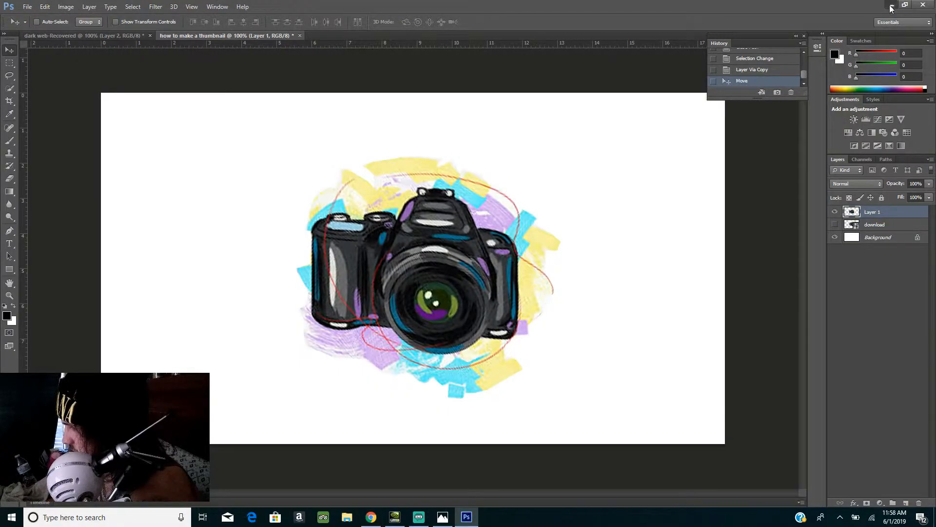
click(890, 7)
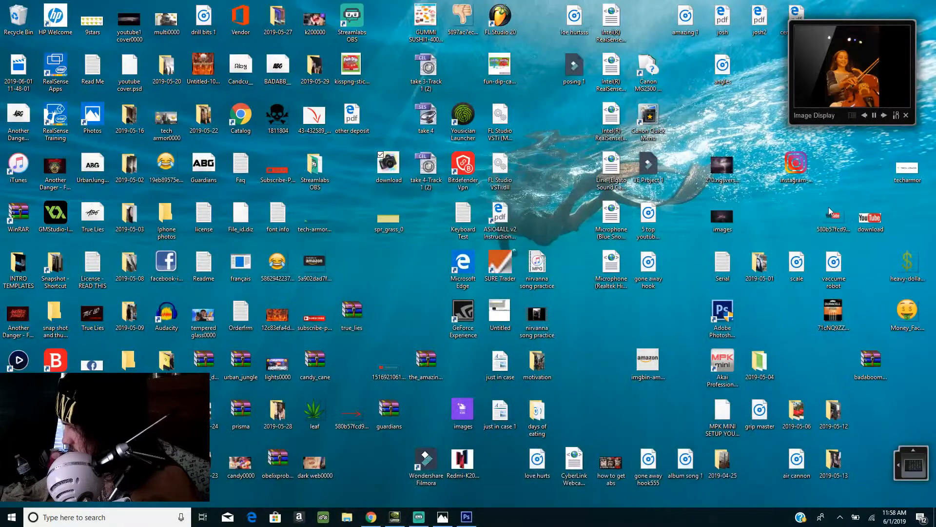
click(370, 517)
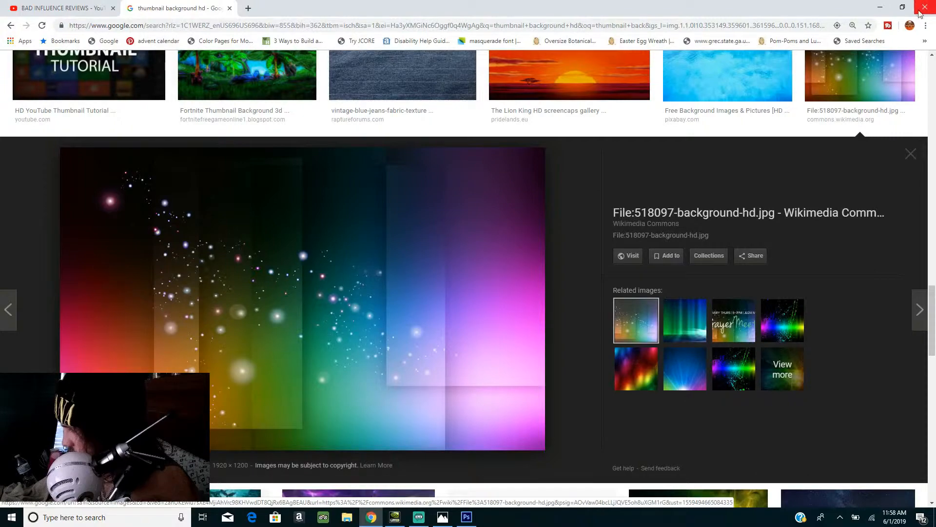
click(902, 7)
drag(500, 352, 352, 171)
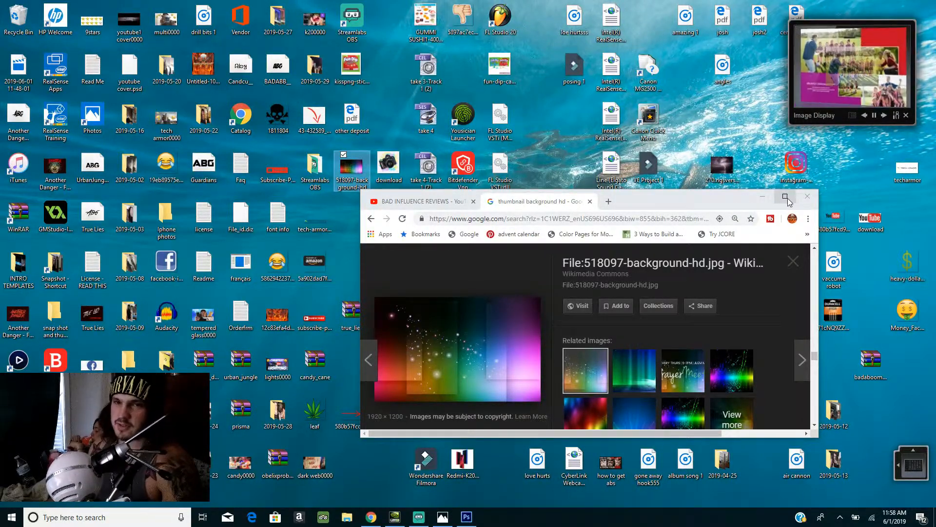
Return to Photoshop and place 518097-background-hd from the Desktop into the thumbnail document
click(467, 517)
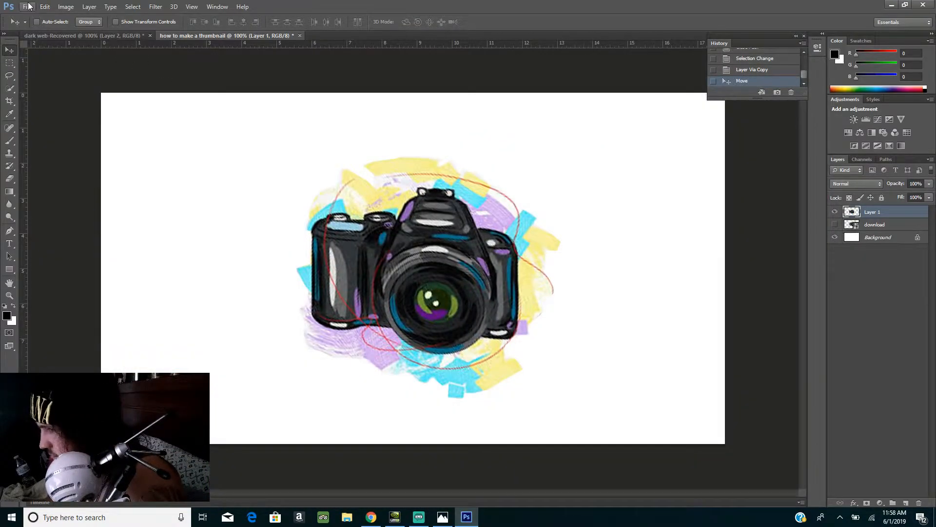
click(28, 6)
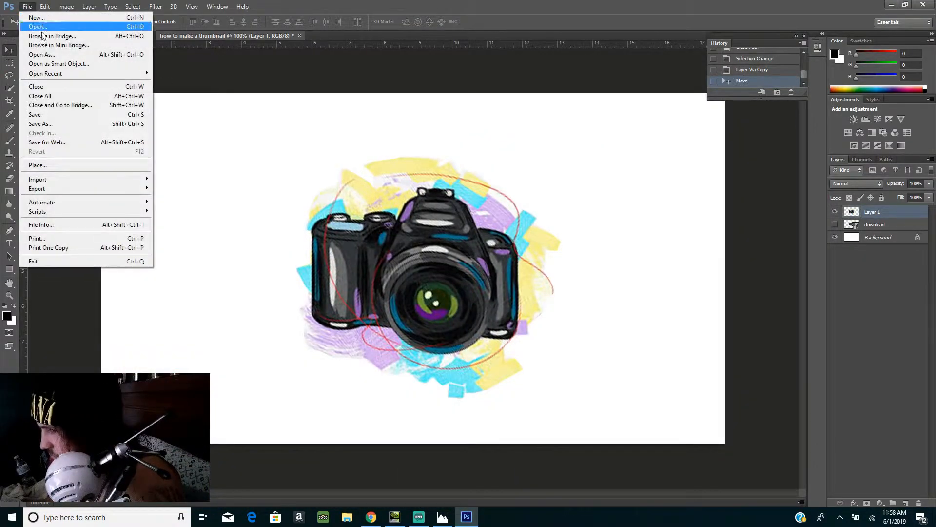
click(54, 166)
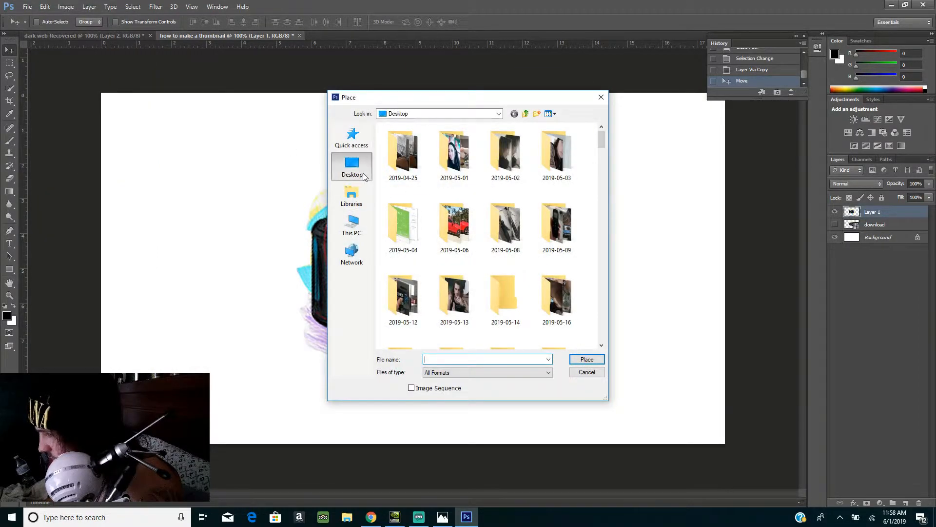
click(363, 176)
scroll(448, 220, down, 10)
scroll(471, 248, down, 12)
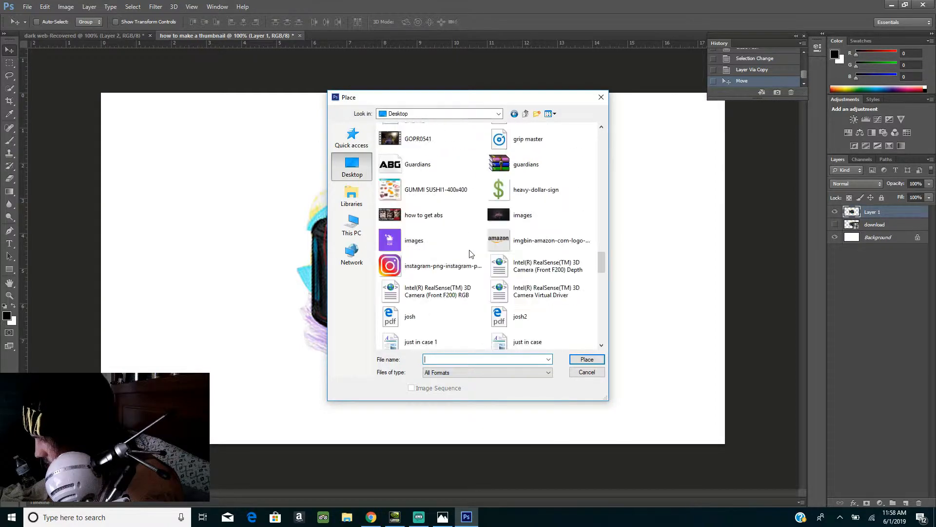
scroll(472, 252, up, 10)
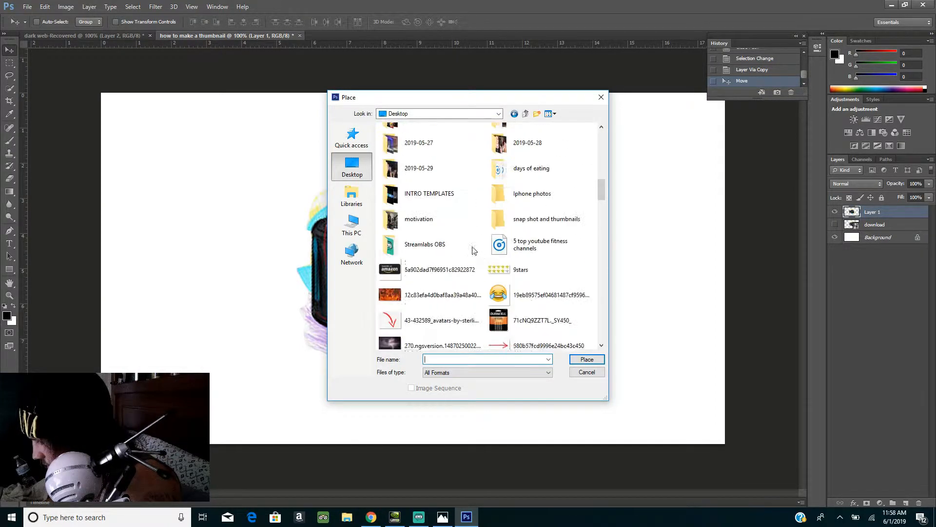
scroll(494, 272, down, 3)
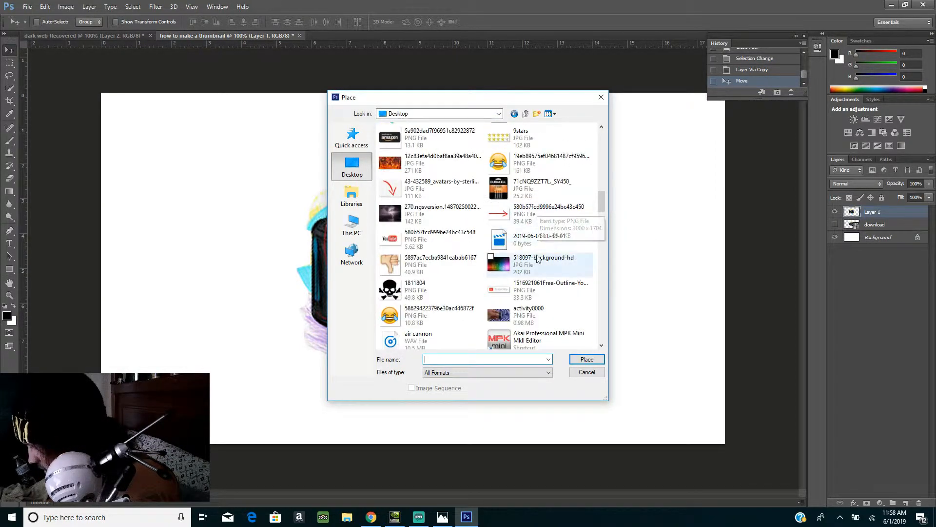
double_click(538, 259)
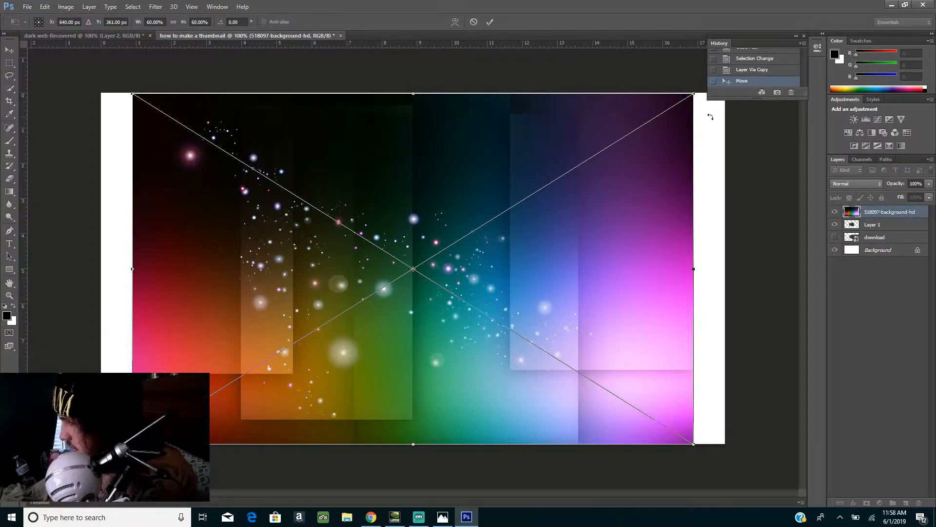
Stretch the placed background horizontally to 66.67% width so it spans the canvas from edge to edge
drag(698, 270, 726, 270)
drag(135, 269, 101, 268)
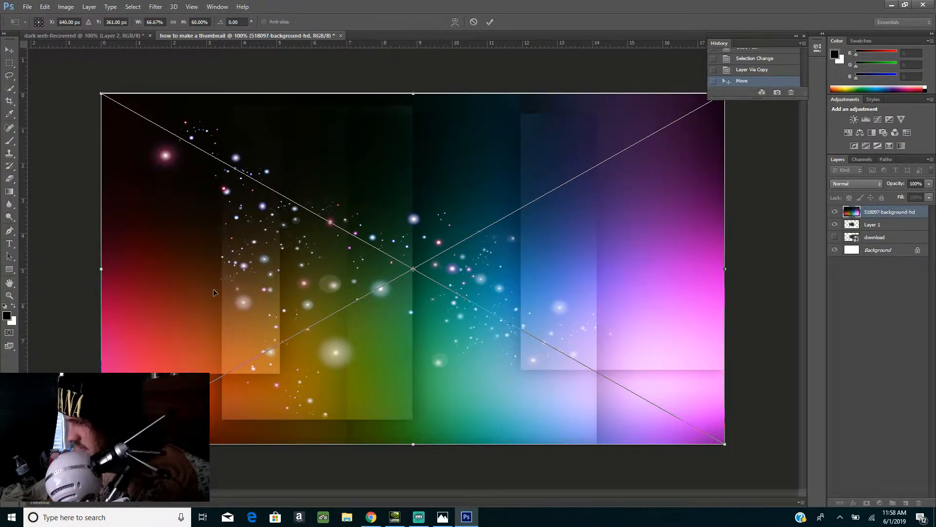
mouse_move(103, 269)
mouse_down()
mouse_move(142, 269)
mouse_move(101, 269)
mouse_up()
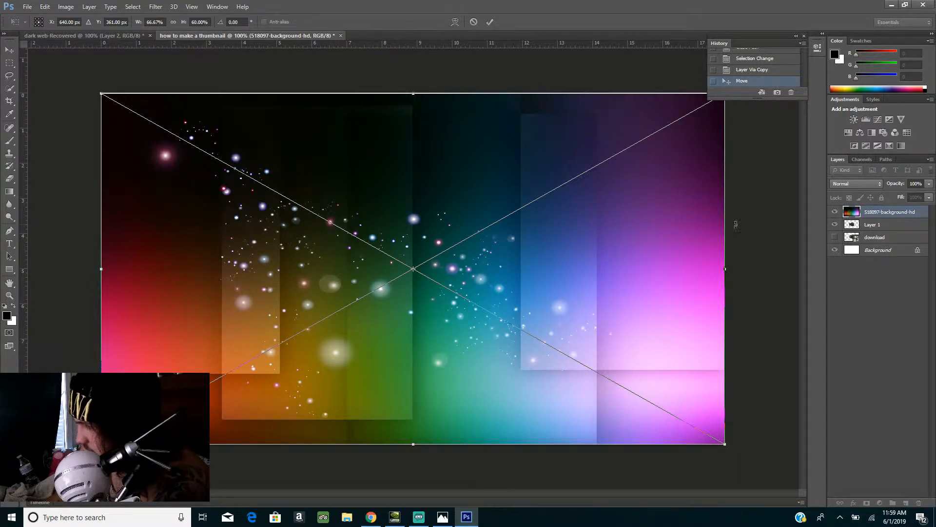
Commit the placed background, move its layer below the download layer, and nudge it up slightly on the canvas
click(9, 49)
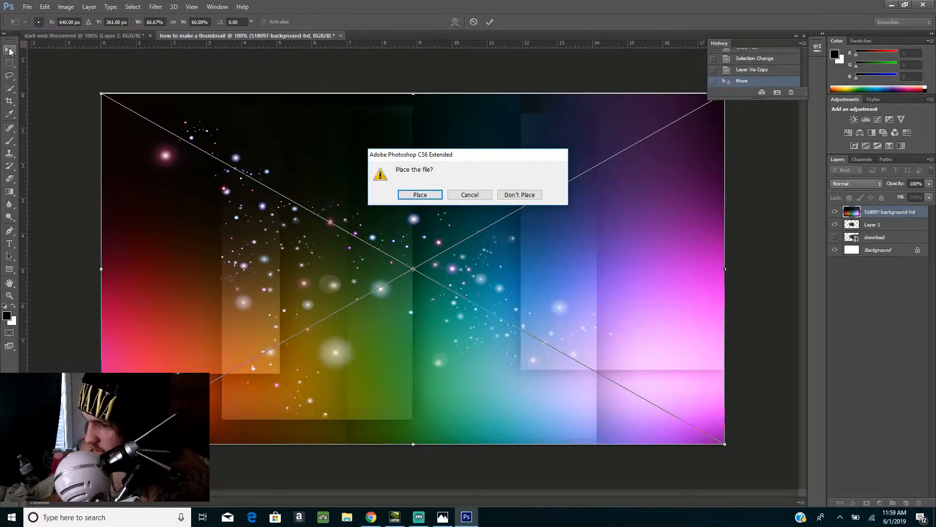
click(413, 194)
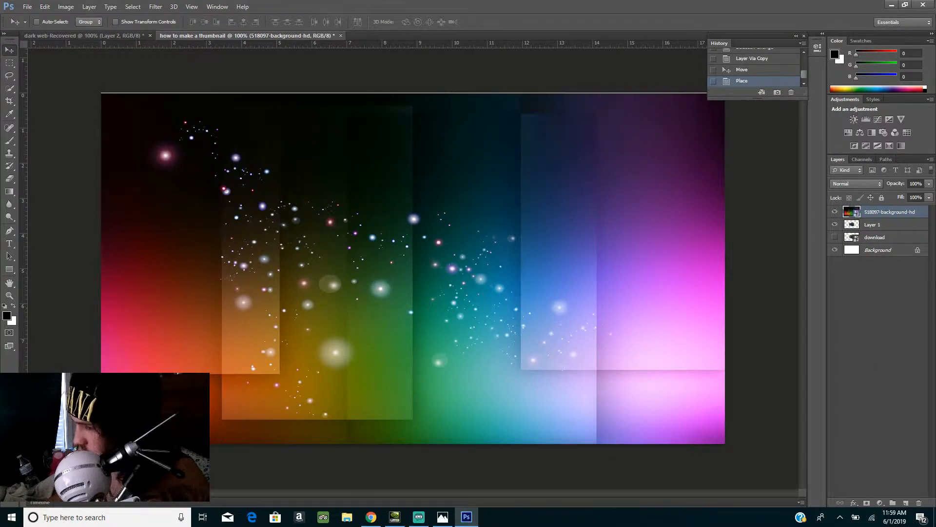
click(872, 225)
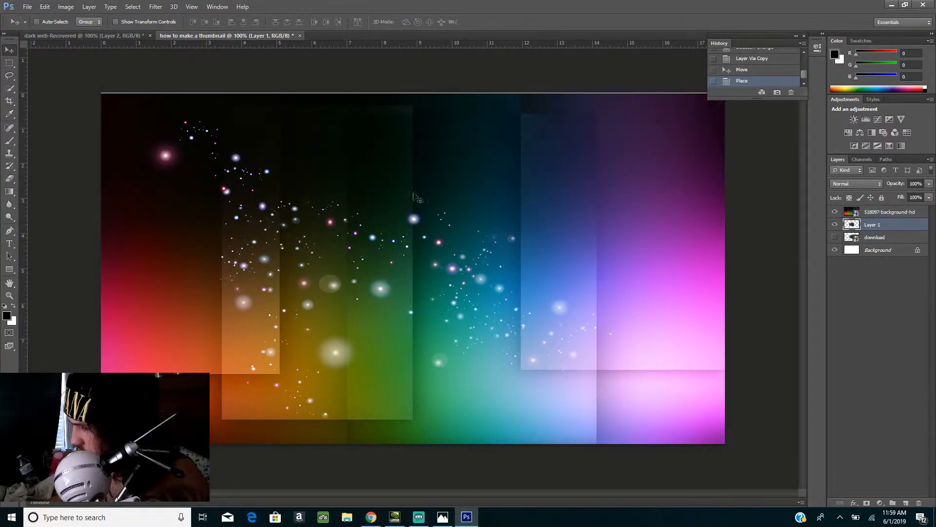
click(868, 213)
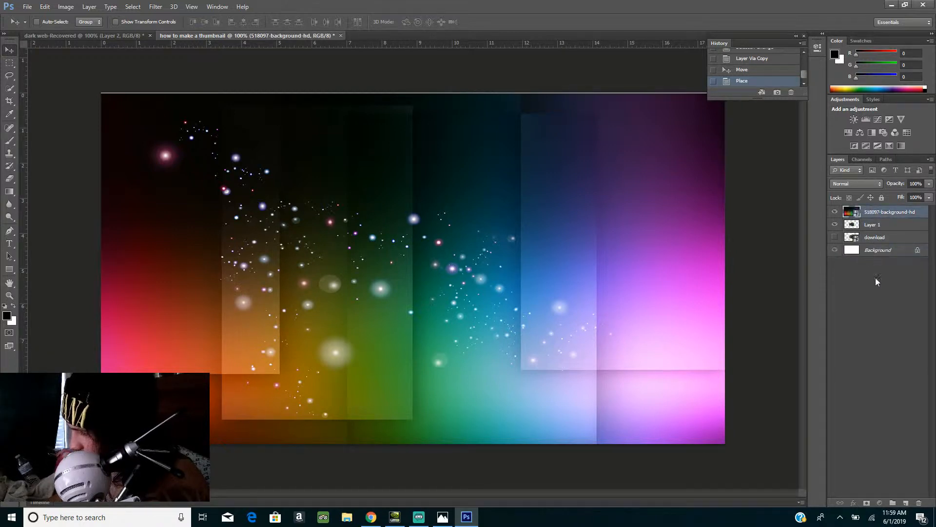
drag(886, 218, 887, 255)
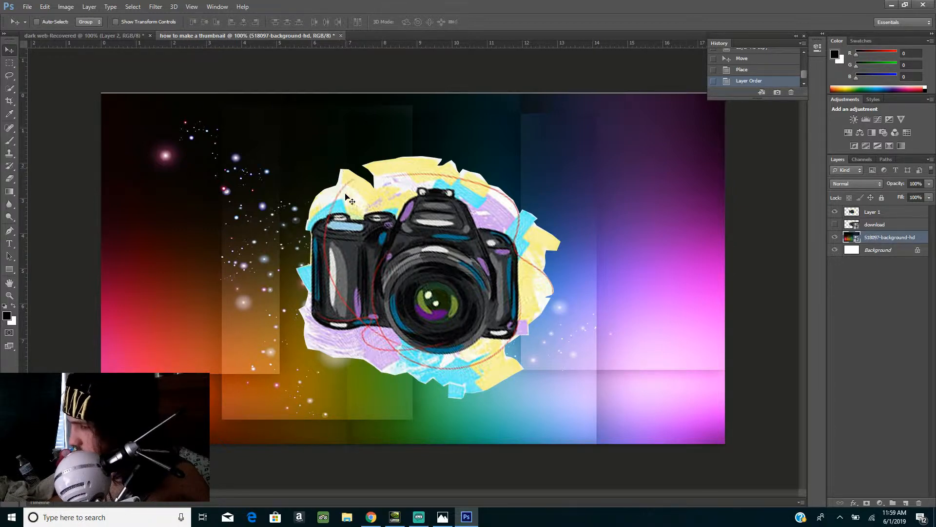
drag(459, 159, 459, 157)
Move the camera cutout on Layer 1 to the lower left of the canvas
click(883, 225)
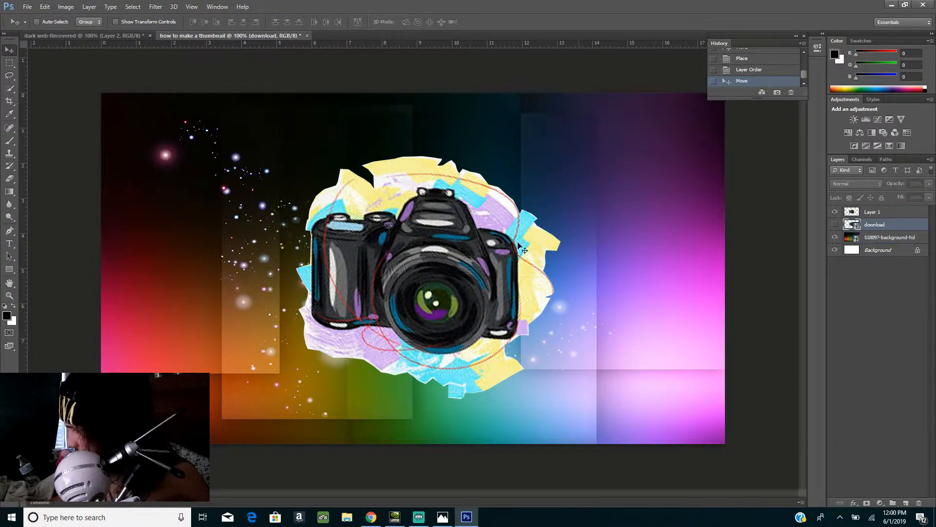
click(873, 211)
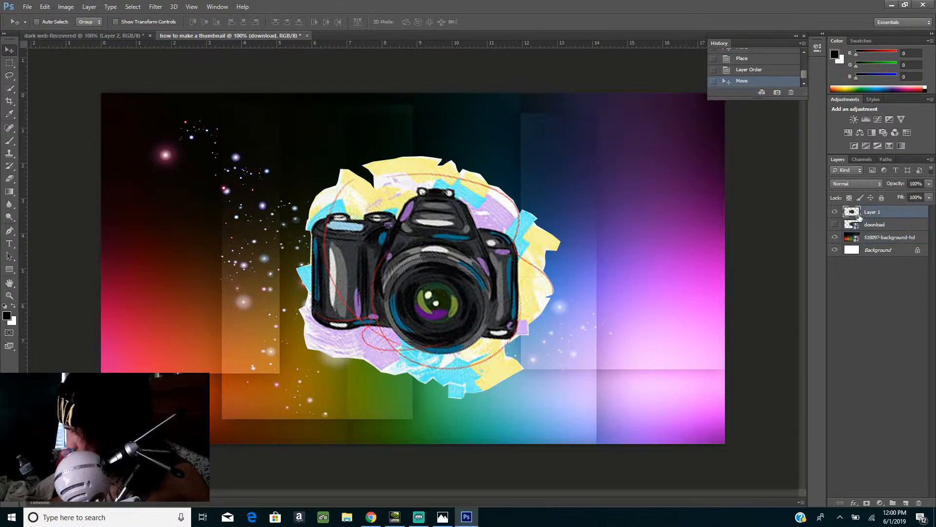
drag(454, 259, 274, 300)
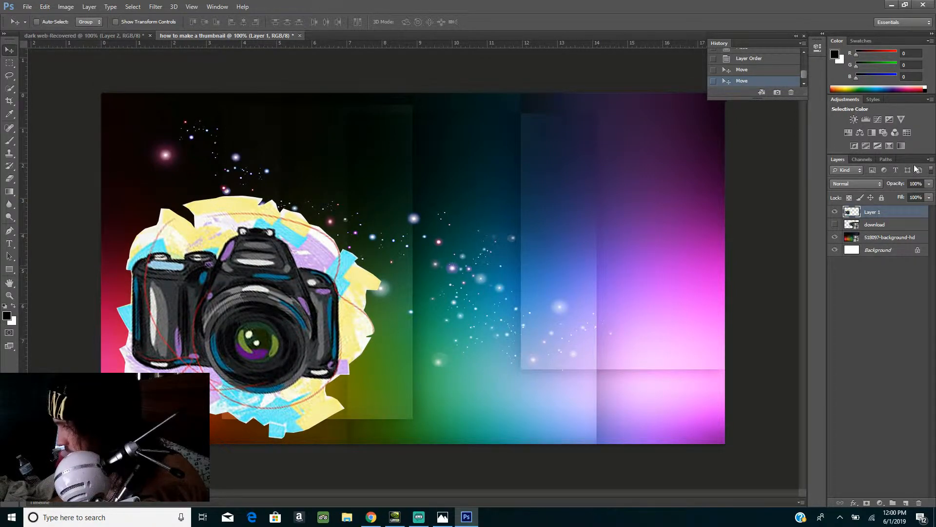
Open the blending options of the camera's Layer 1, try a Stroke, and enable an Outer Glow instead
right_click(864, 213)
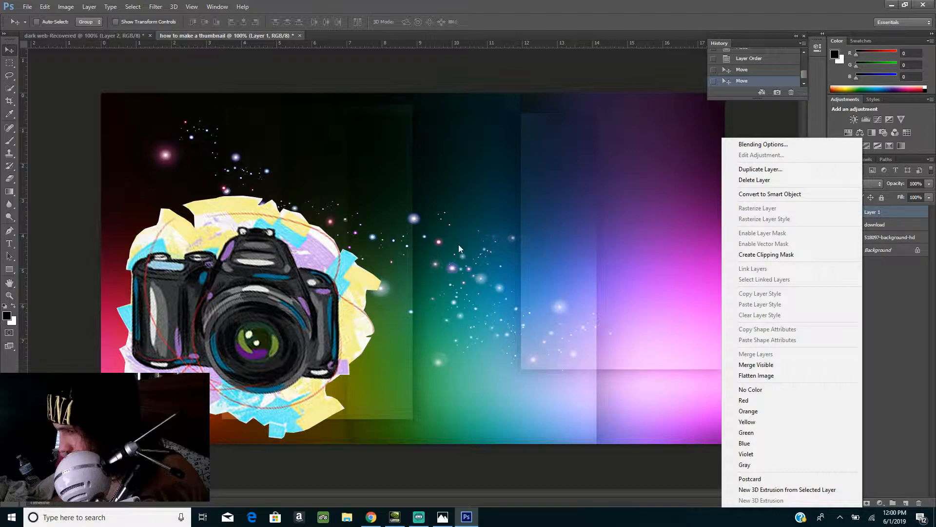
click(763, 145)
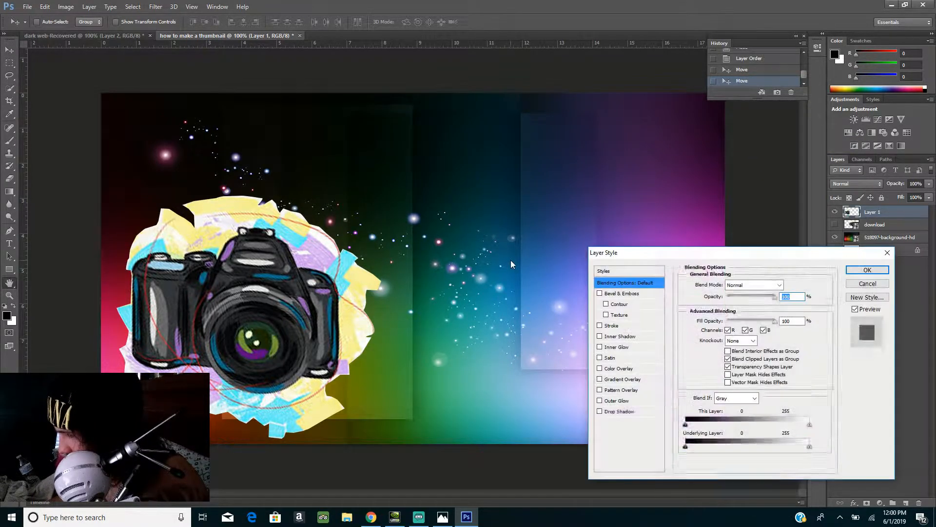
drag(765, 261, 582, 133)
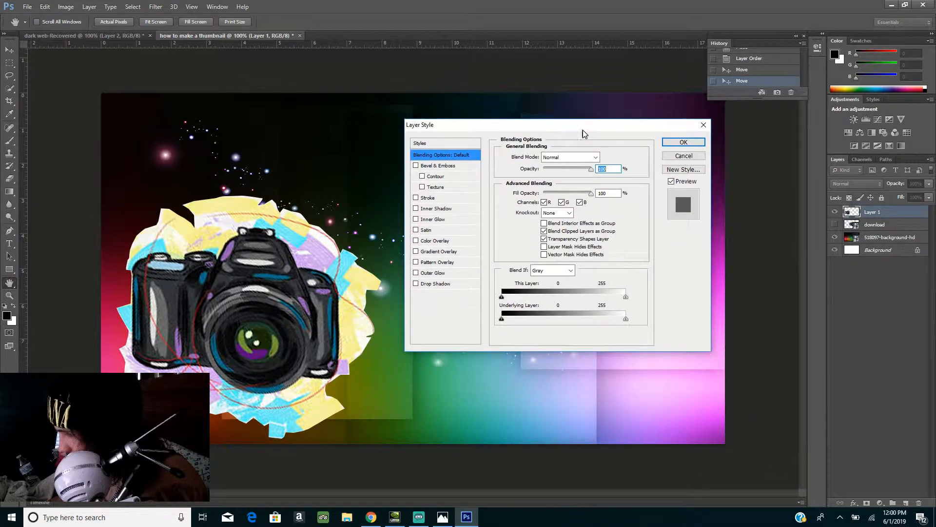
click(416, 198)
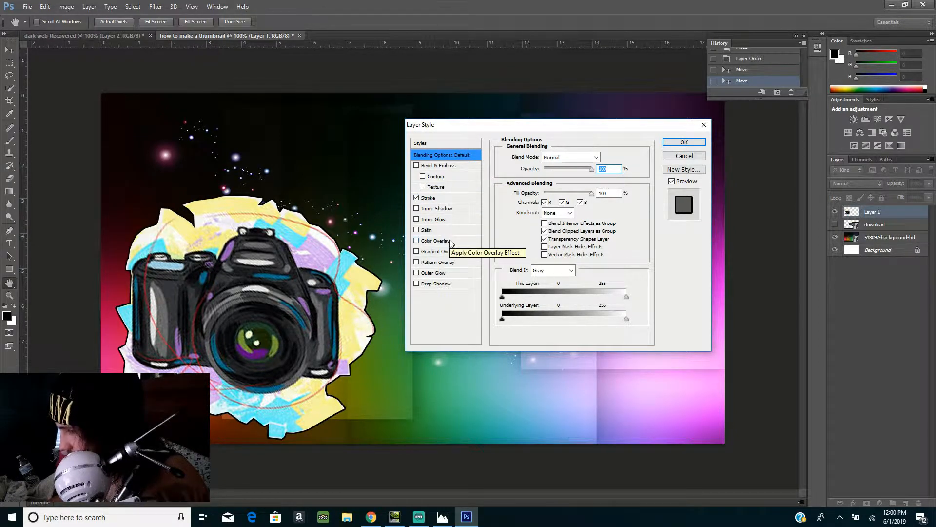
click(416, 197)
click(417, 274)
click(432, 274)
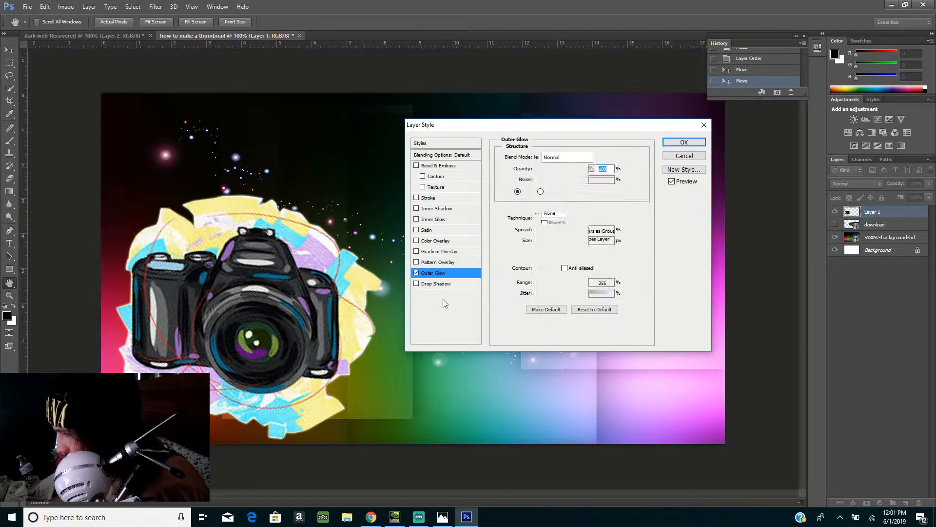
Set the outer glow colour to dark red 72021d, sampled from the background beside the camera
click(528, 191)
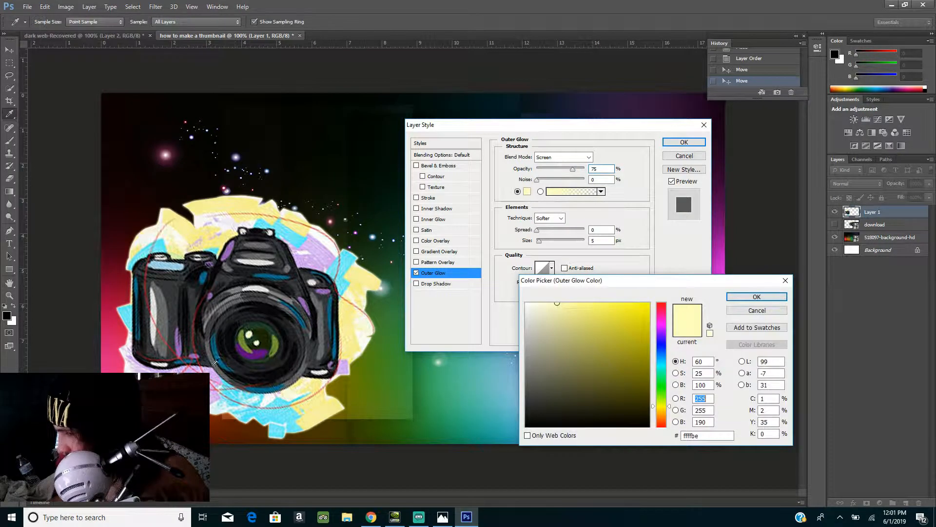
click(122, 274)
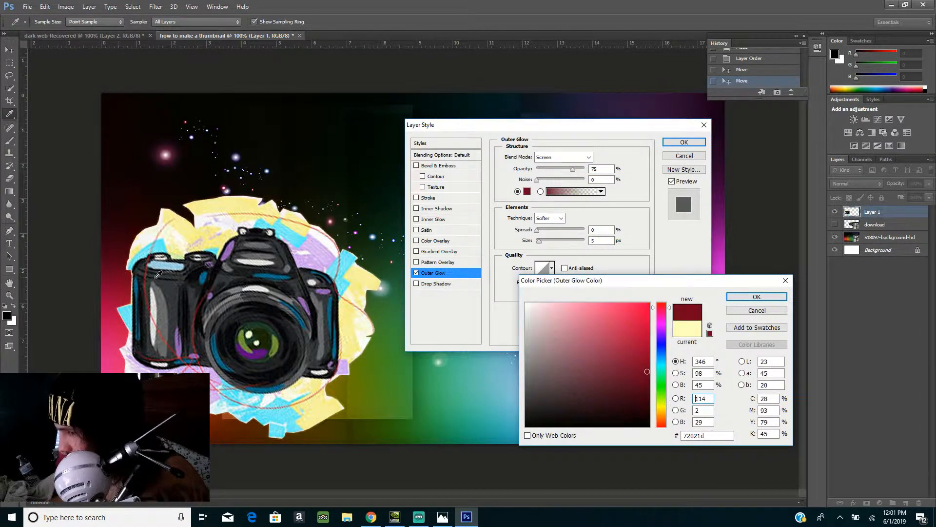
click(769, 297)
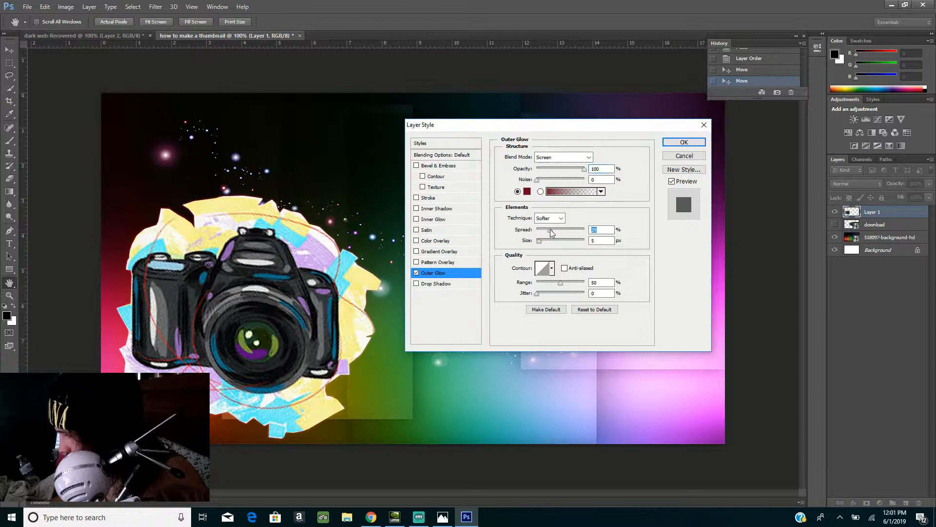
Set the glow's opacity to 100% and spread to 29%, enlarge its size, and apply it together with a black Stroke
mouse_move(541, 241)
mouse_down()
mouse_move(556, 242)
mouse_move(545, 239)
mouse_up()
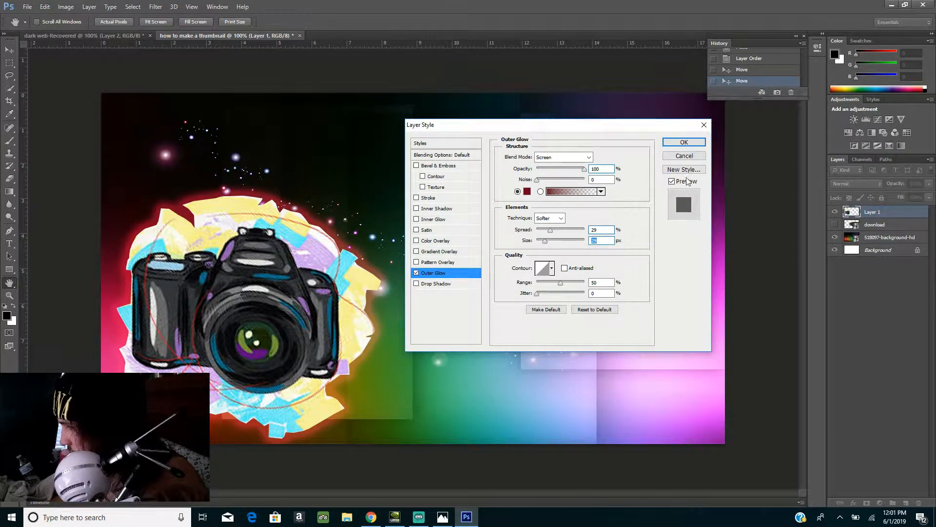
click(416, 198)
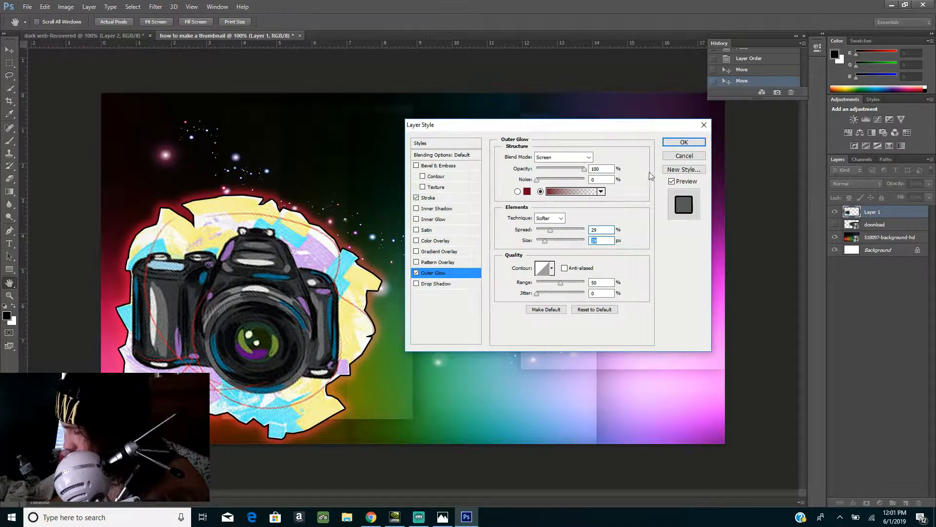
click(695, 144)
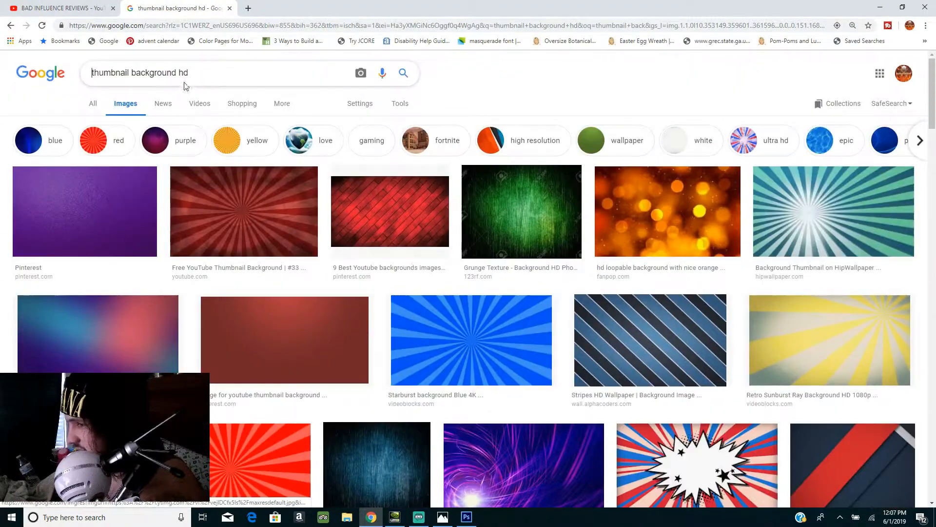
Switch to Chrome and search Google Images for "photoshop logo png"
drag(188, 73, 107, 67)
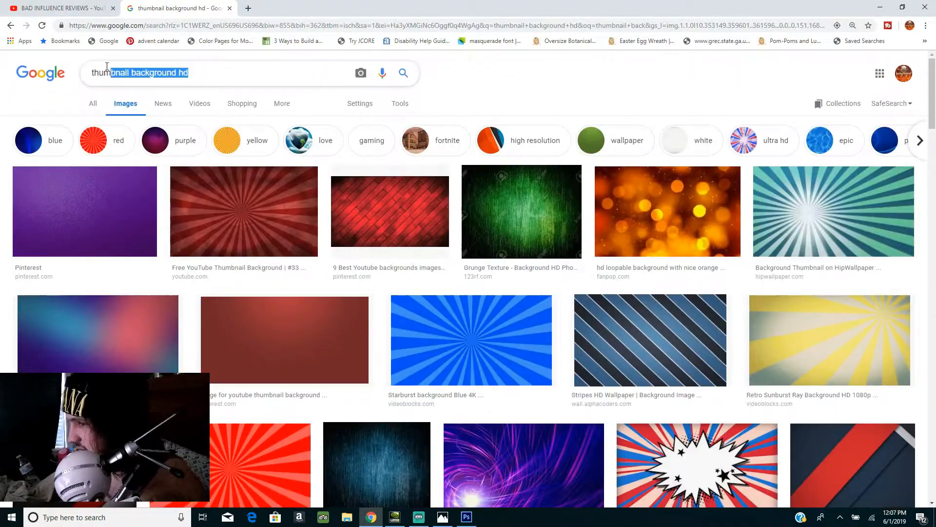
key(BackSpace)
key(BackSpace)
key(BackSpace)
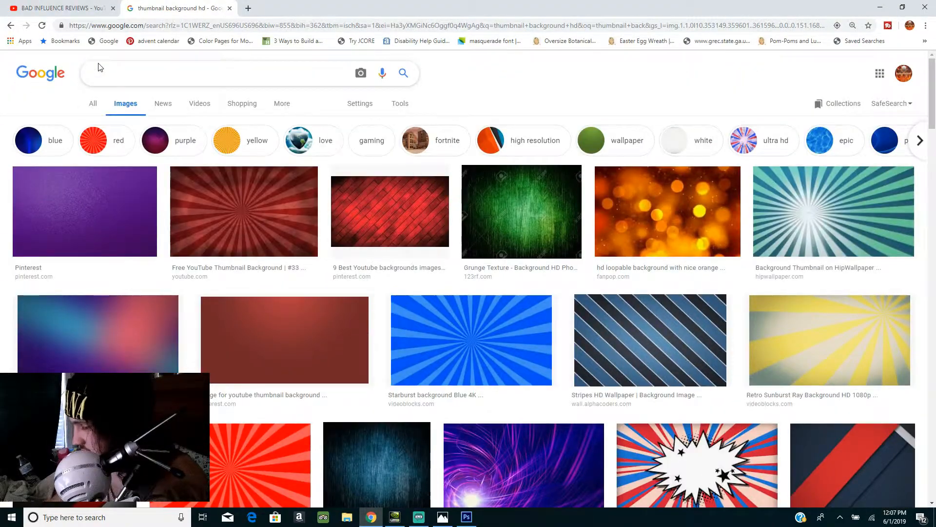
text(photos)
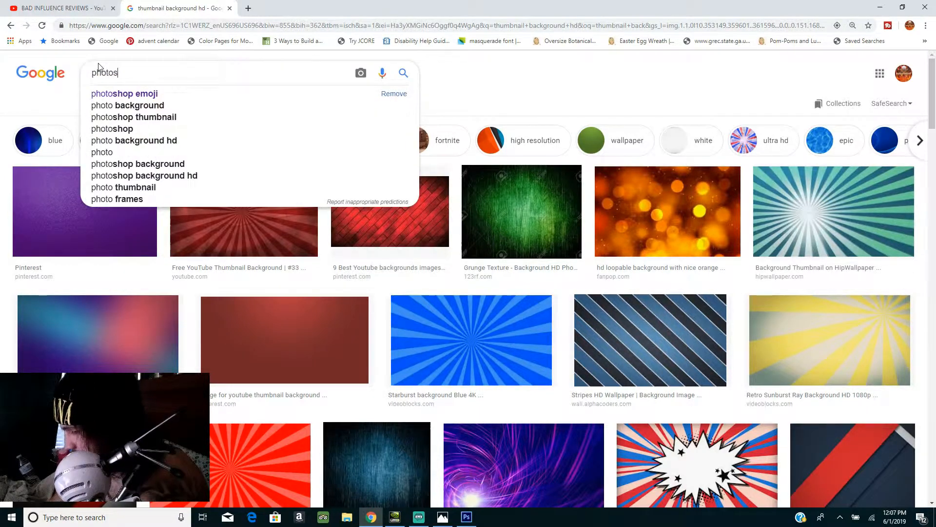
text(hop logo png)
key(Return)
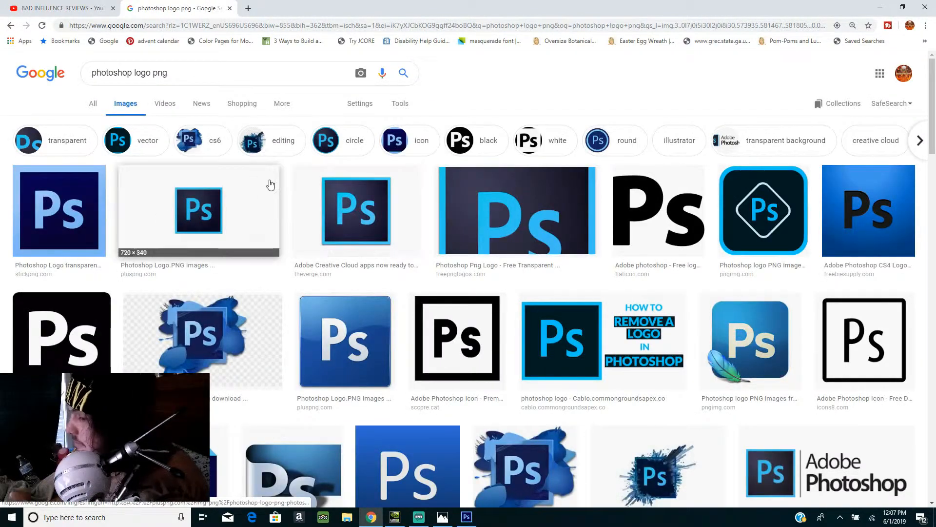
Preview the KissPNG splash logo, shrink the browser window, and save it and the related cellcode.us logo to the Desktop
click(234, 350)
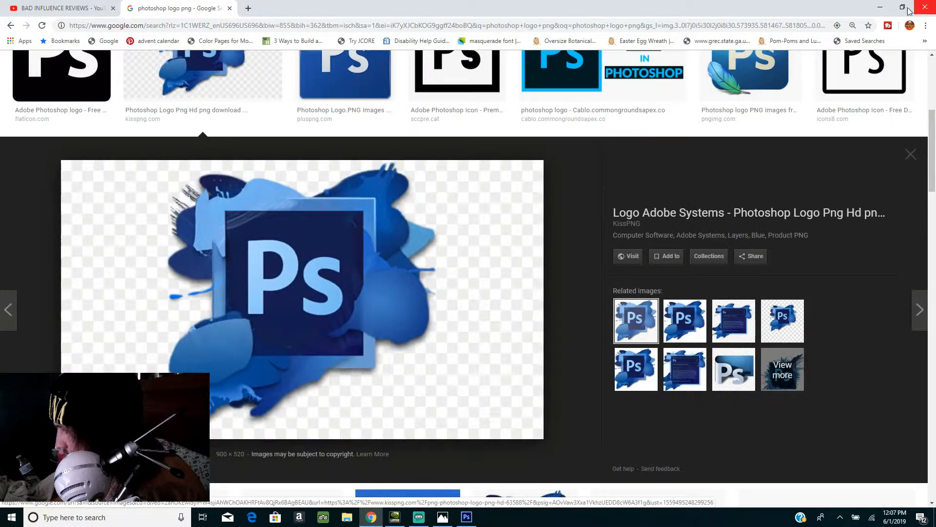
click(902, 7)
click(893, 7)
drag(447, 354, 388, 117)
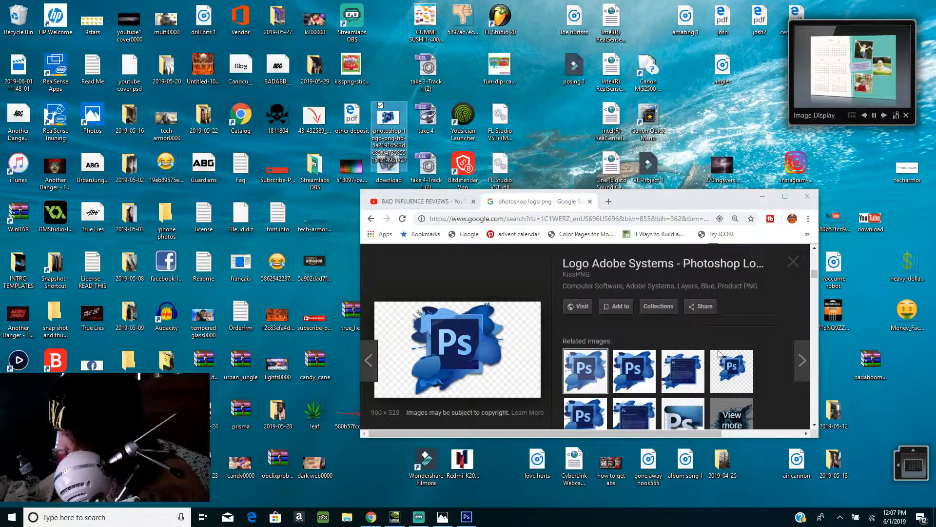
click(739, 375)
drag(424, 346, 389, 73)
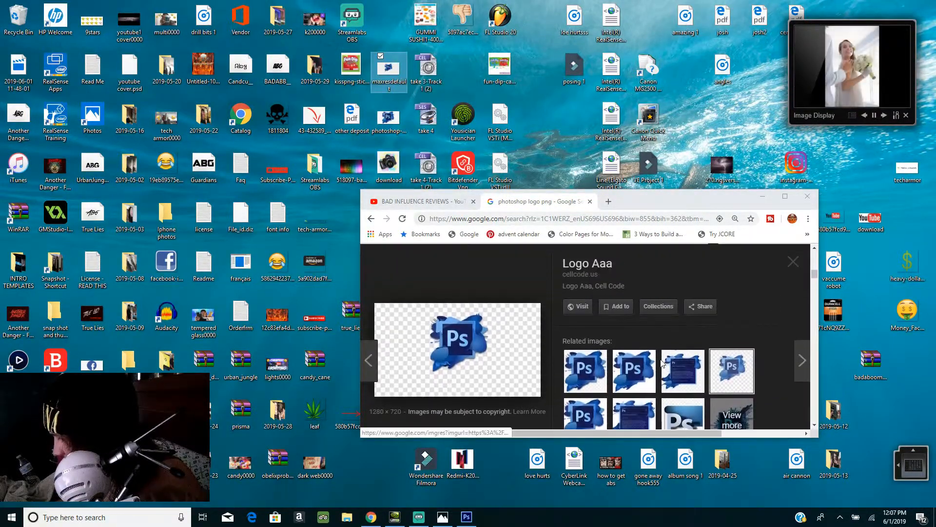
Browse further logo results, open the FreePNGImg Photoshop splash logo, and save it to the Desktop
scroll(641, 357, down, 2)
scroll(561, 273, up, 1)
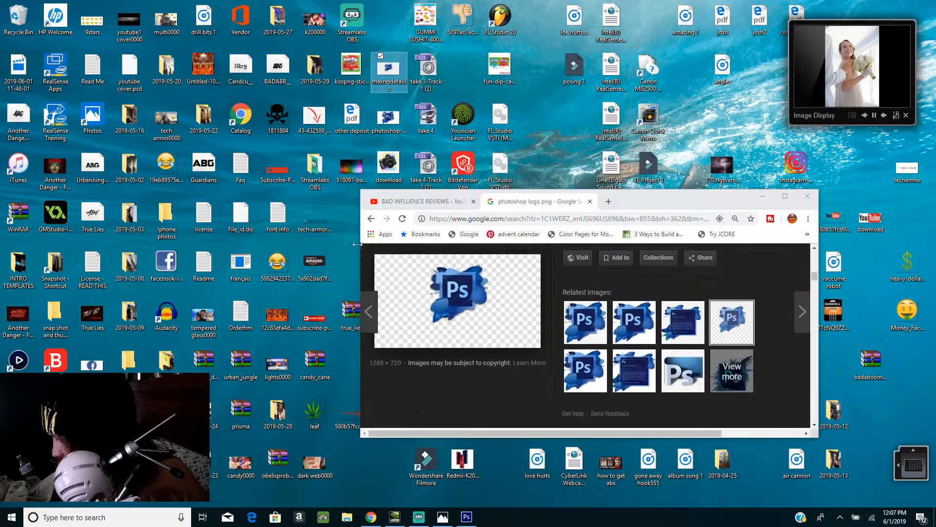
click(370, 219)
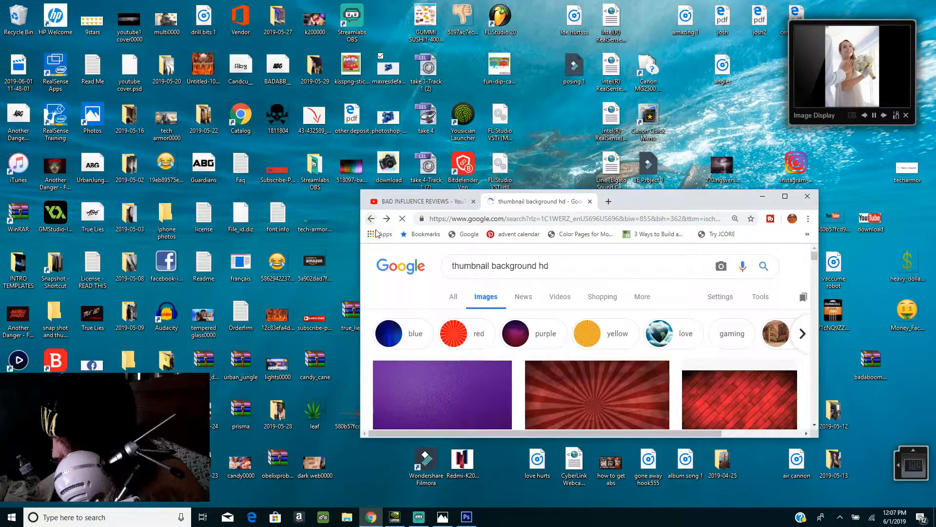
click(386, 219)
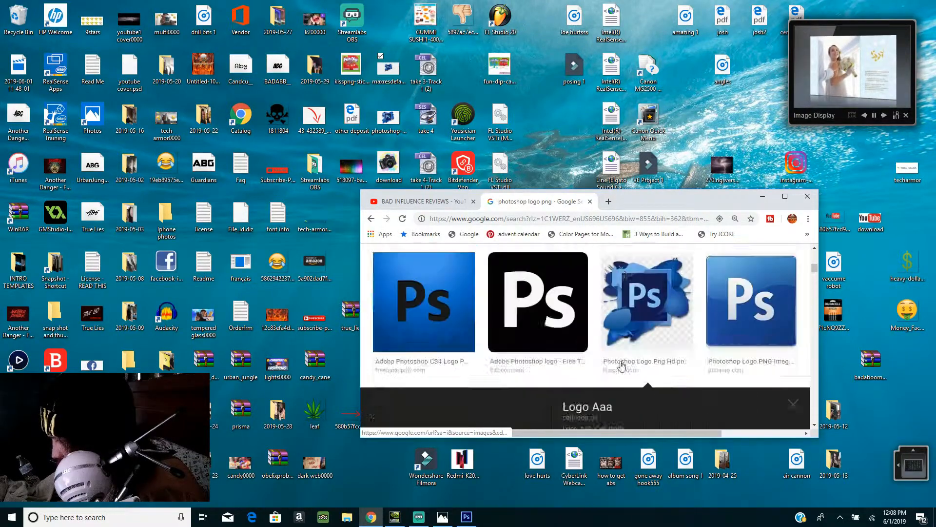
scroll(623, 365, up, 4)
scroll(622, 366, down, 12)
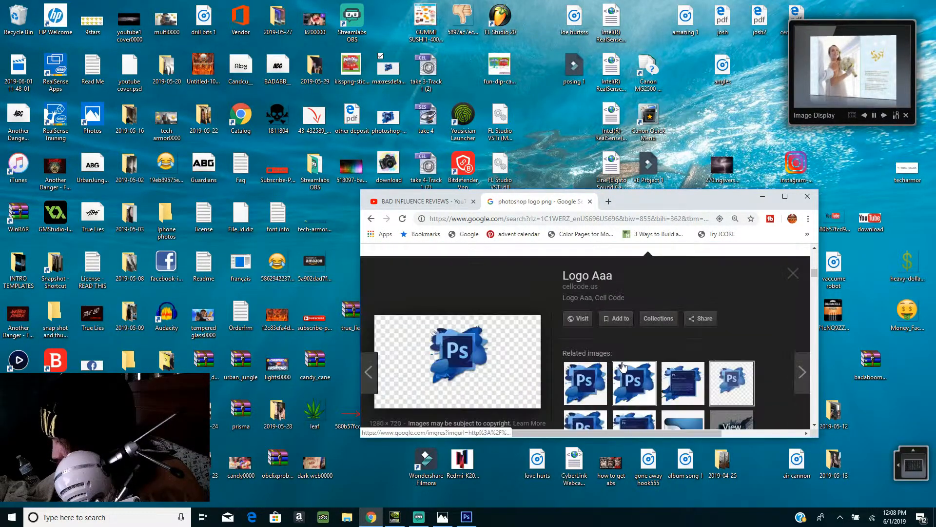
scroll(623, 366, down, 4)
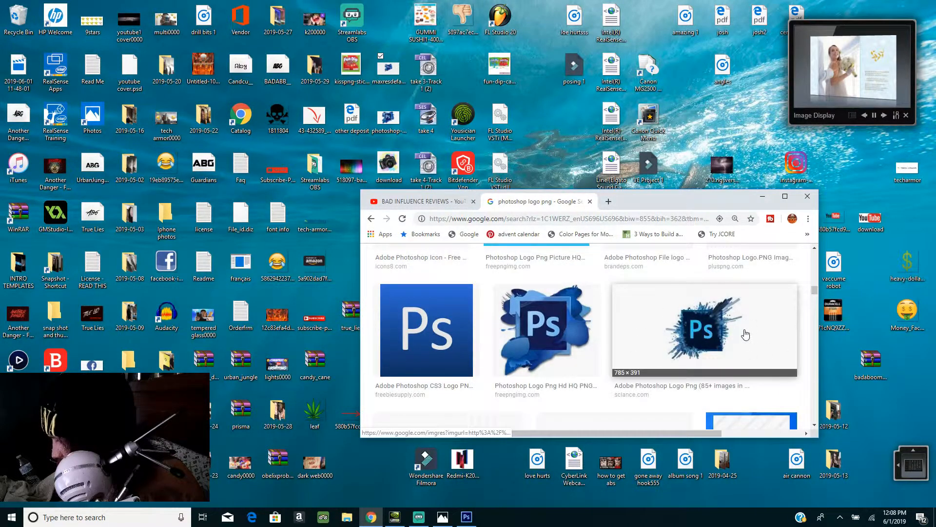
click(581, 335)
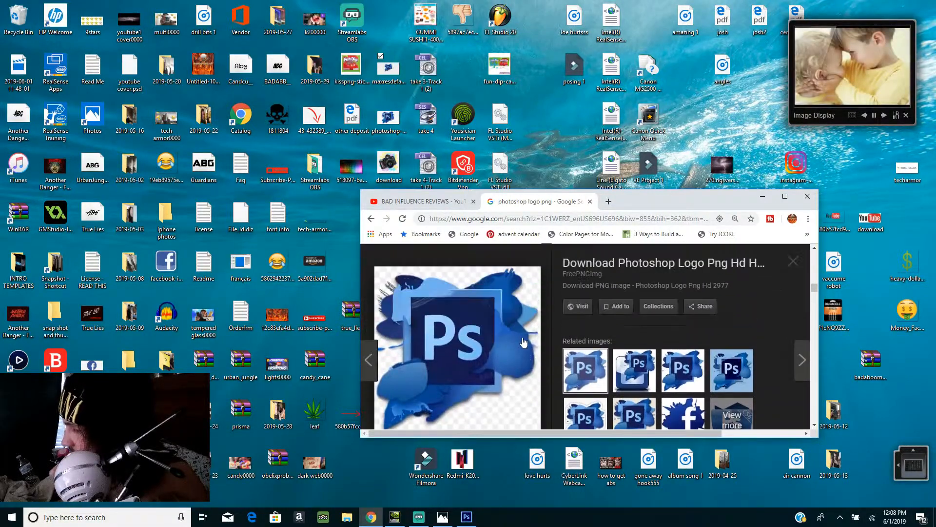
drag(452, 332, 344, 217)
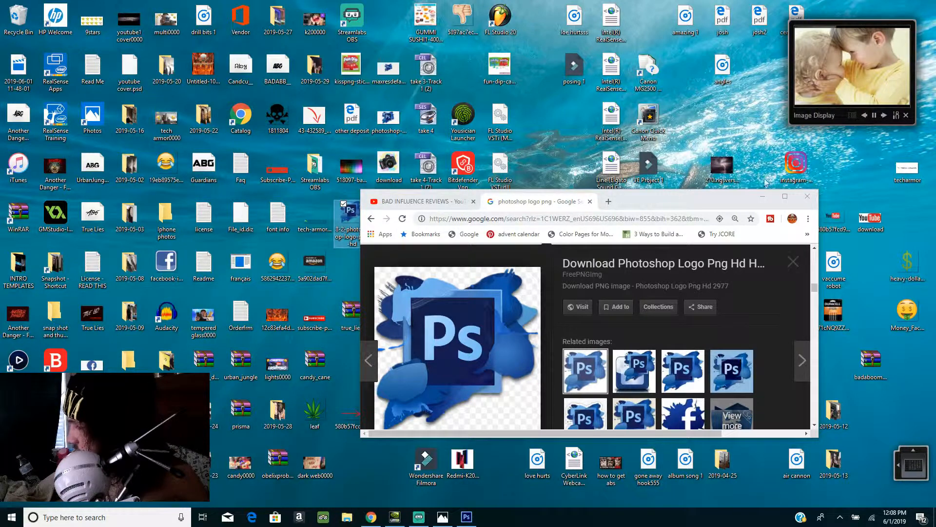
Uncover the Desktop icons, delete the unneeded photoshop-logo-png-hd and maxresdefault logo images, and minimise the browser window
drag(656, 204, 783, 250)
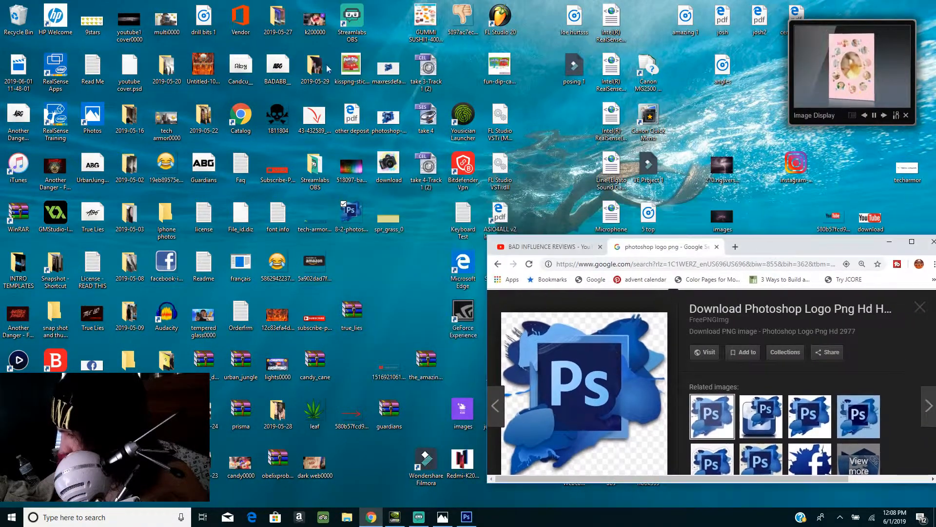
click(389, 117)
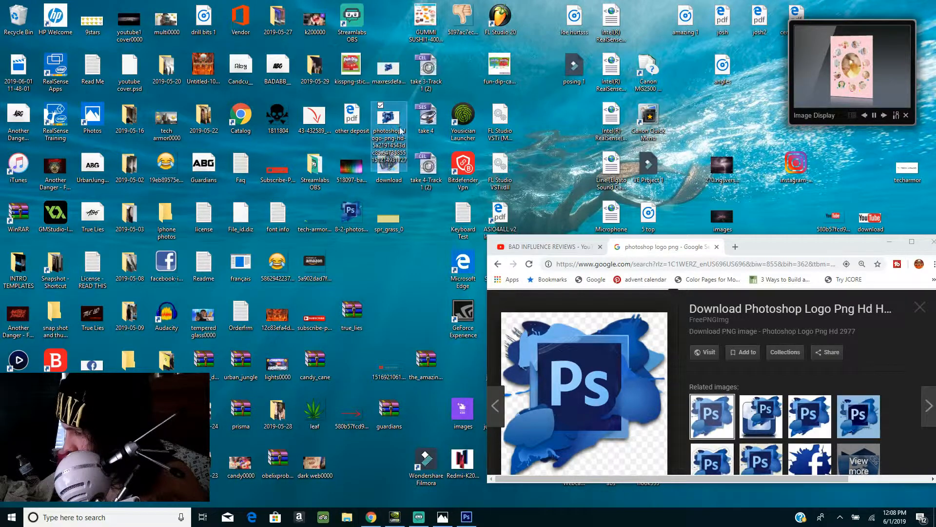
click(381, 56)
drag(380, 56, 31, 24)
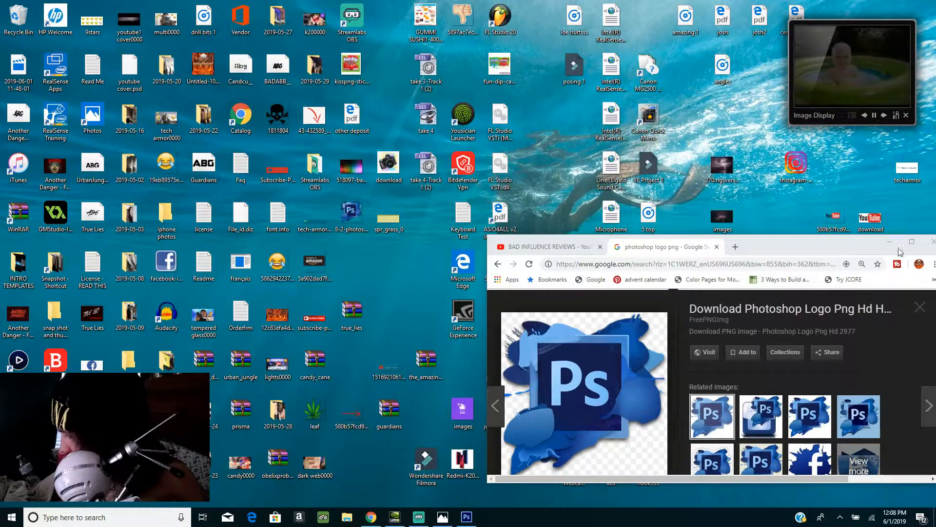
drag(901, 252, 754, 199)
click(743, 189)
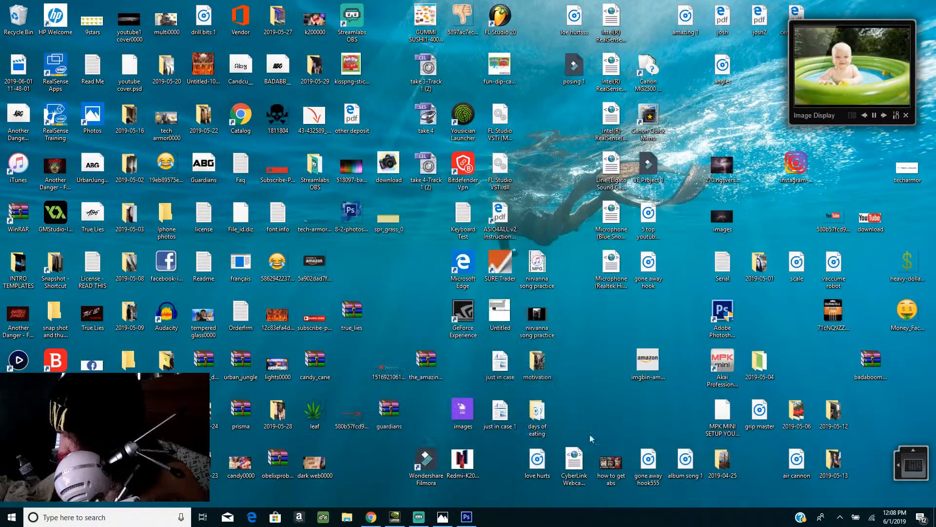
Switch to Photoshop and place the 8-2-photoshop-logo image from the Desktop into the thumbnail document
click(467, 517)
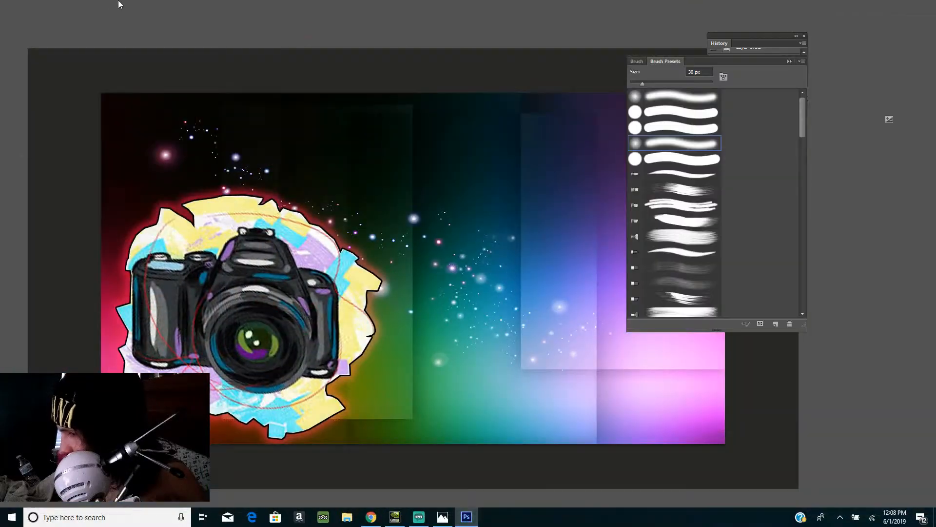
click(27, 7)
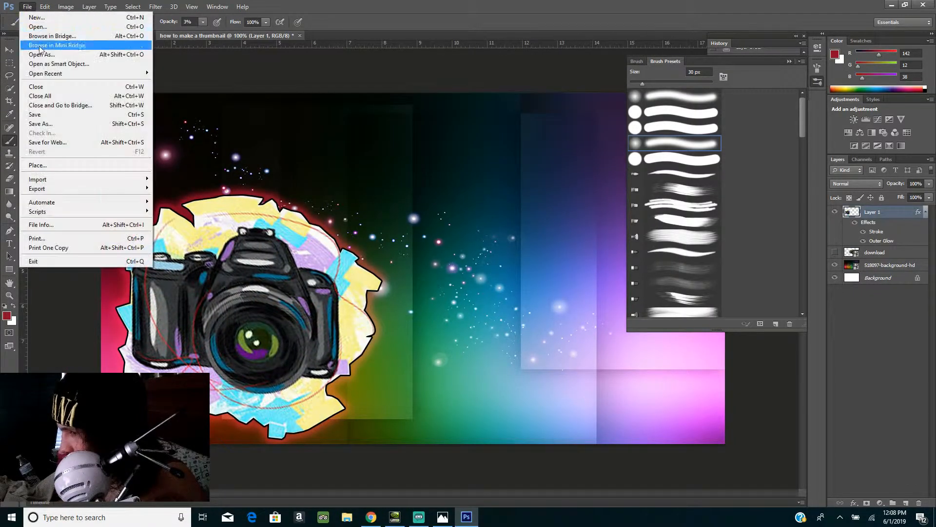
click(52, 165)
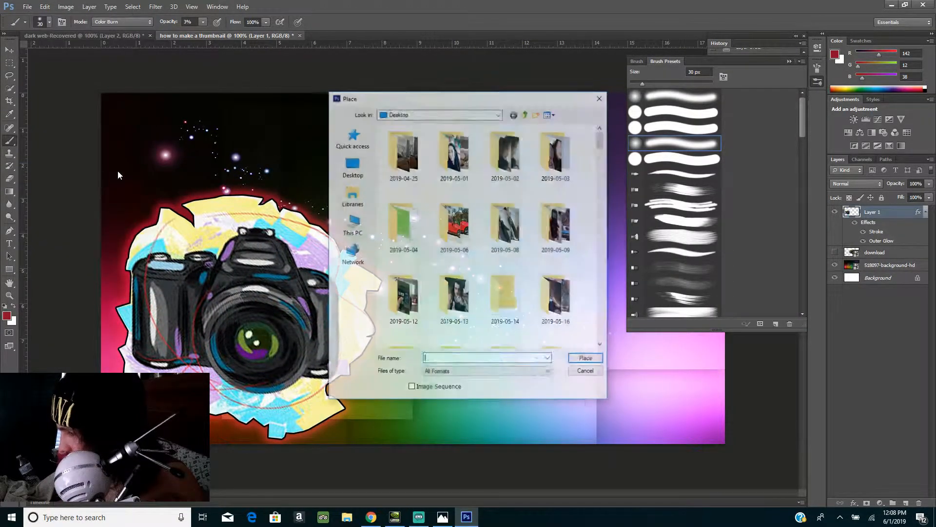
scroll(453, 234, down, 5)
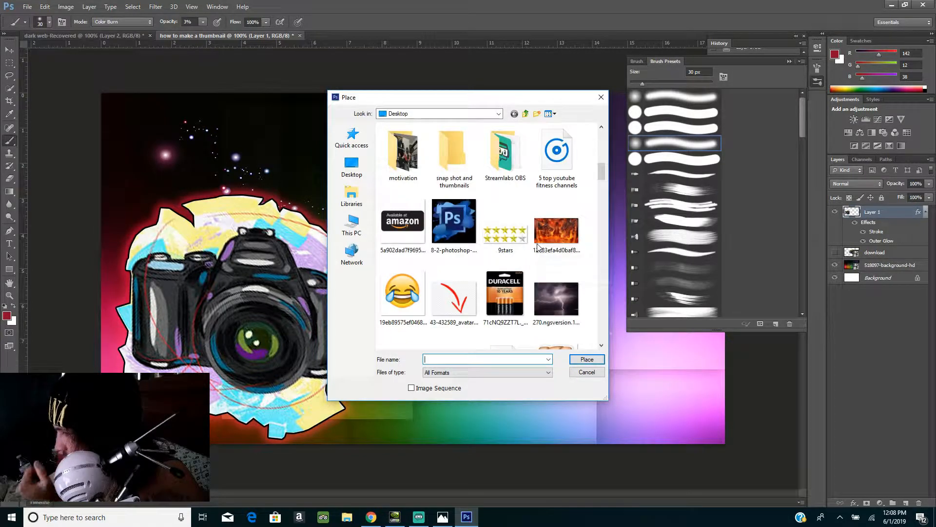
double_click(452, 221)
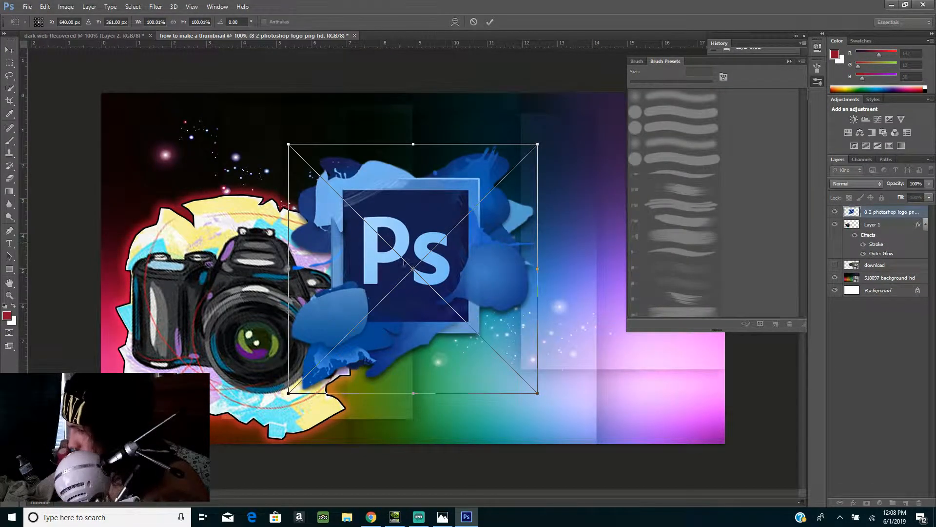
Shrink the placed Photoshop logo to about 57% width and 49% height and commit the placement
drag(290, 142, 396, 270)
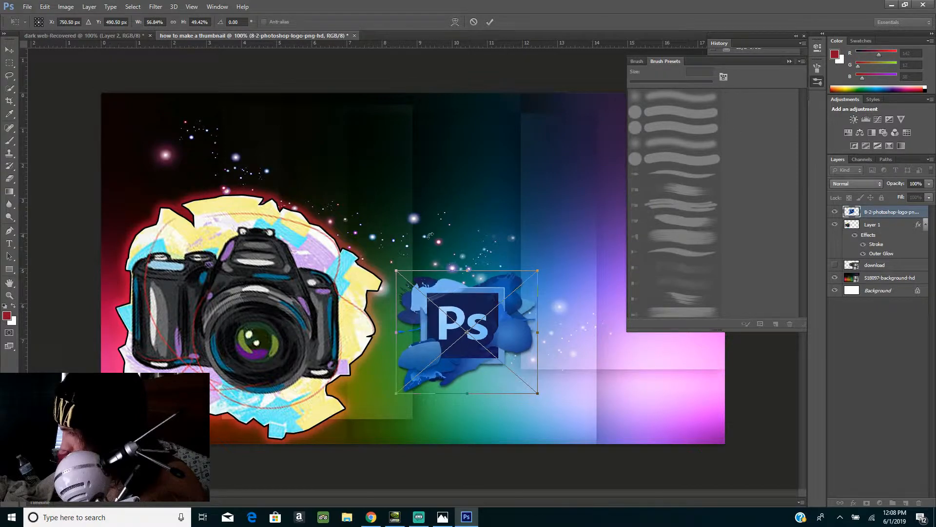
click(7, 52)
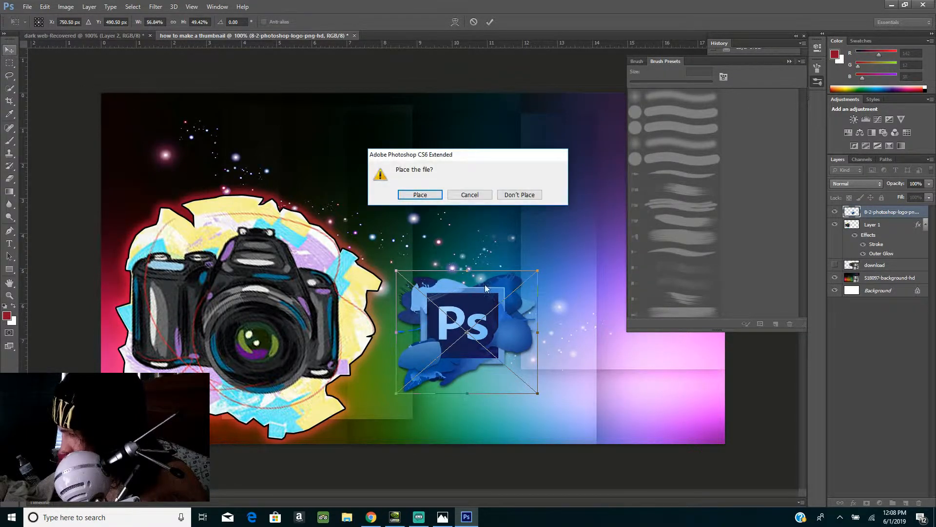
click(420, 195)
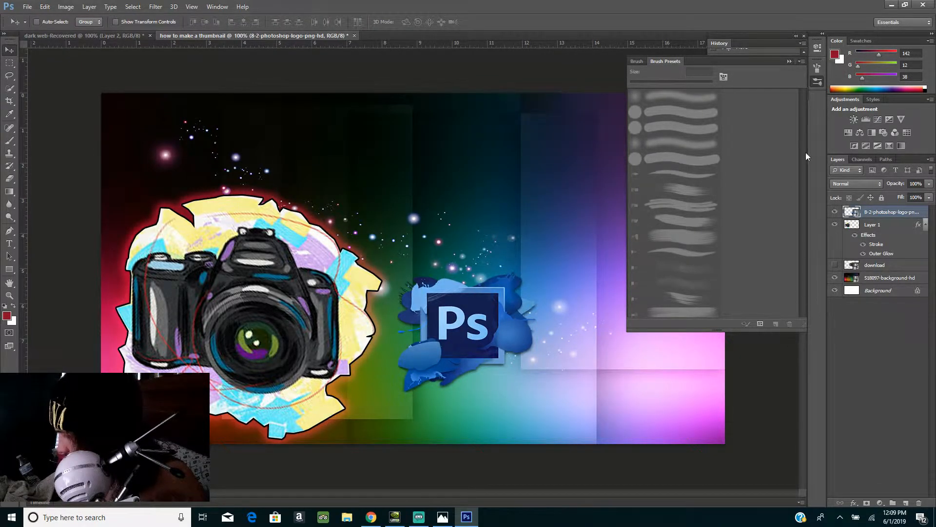
Close the floating Brush Presets panel and move the Photoshop logo to the upper-right corner of the canvas
drag(745, 61, 718, 66)
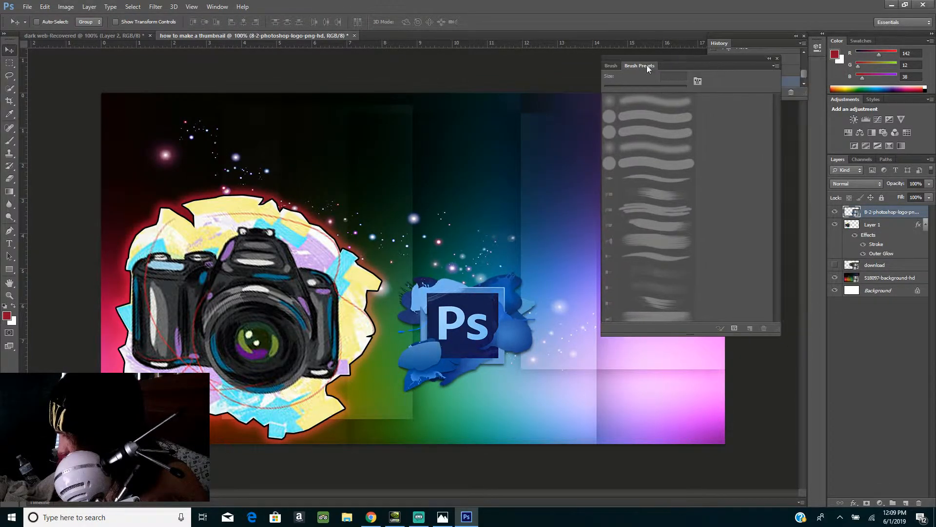
click(756, 63)
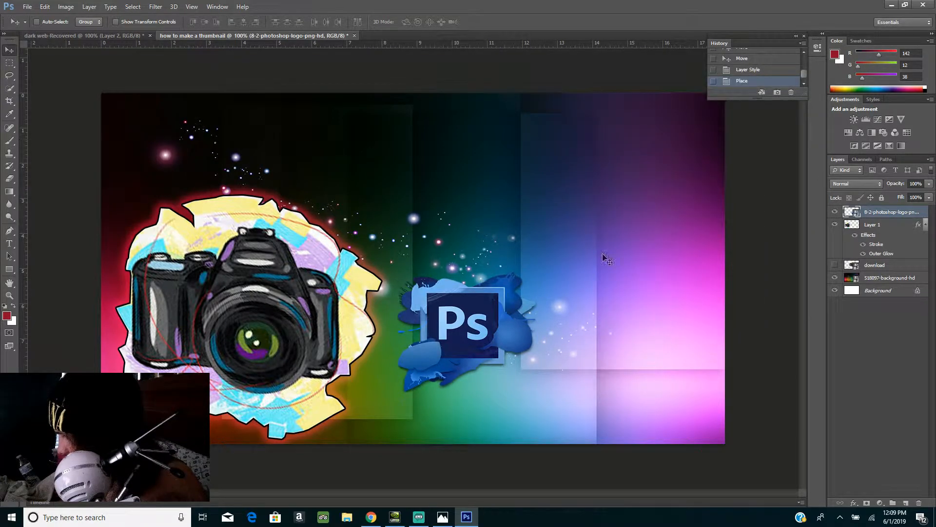
drag(441, 336, 623, 166)
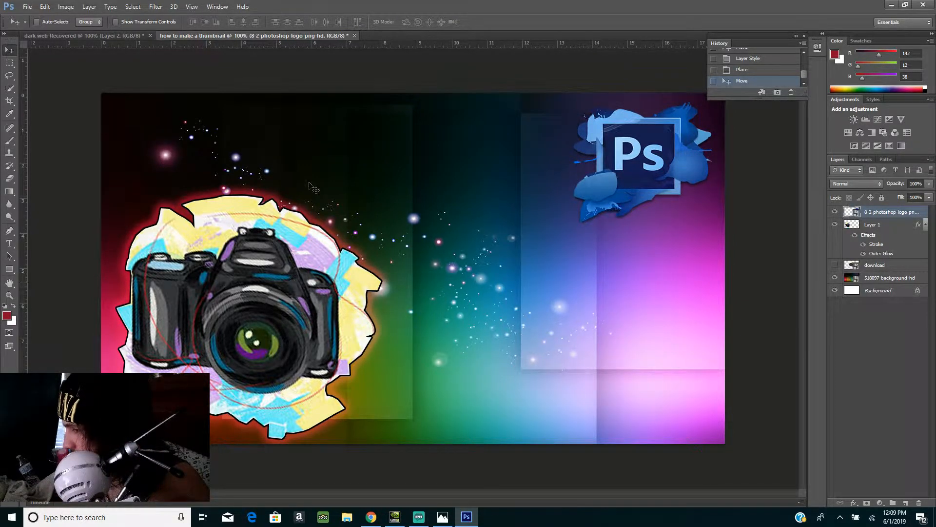
Scale the camera on Layer 1 to about 77% width and 72% height, keeping it in the canvas's lower-left corner
click(874, 227)
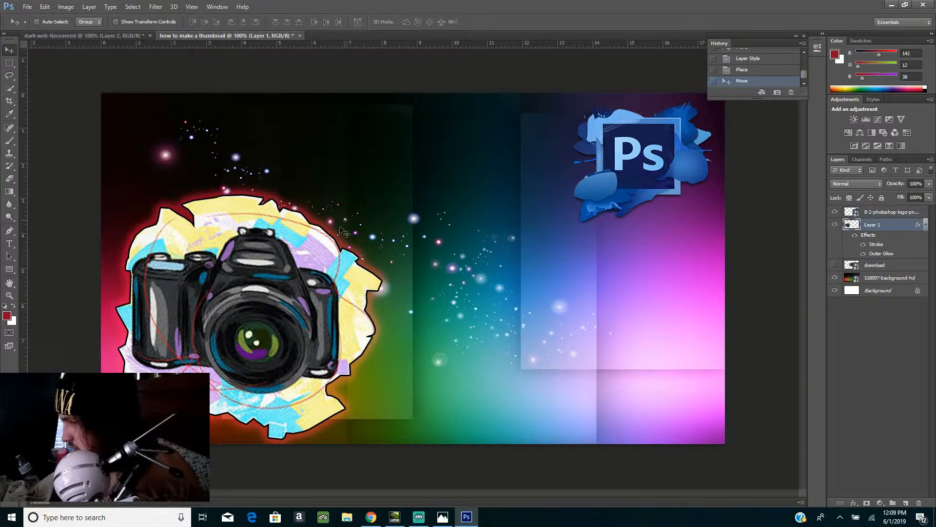
key(ctrl+t)
drag(381, 196, 322, 265)
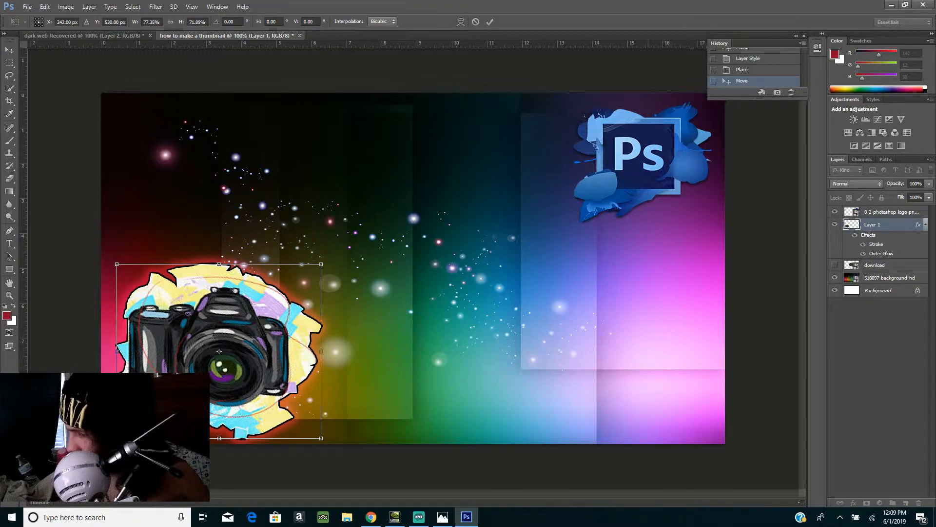
click(9, 50)
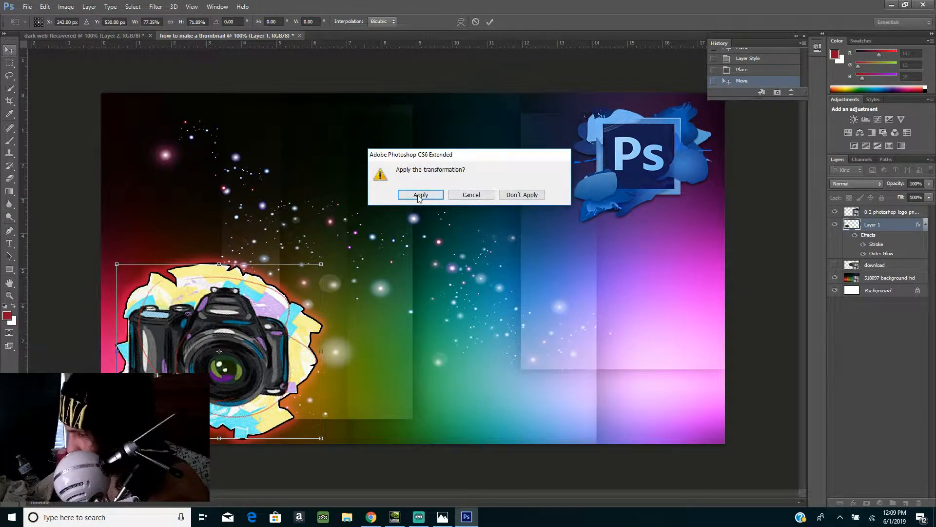
click(420, 195)
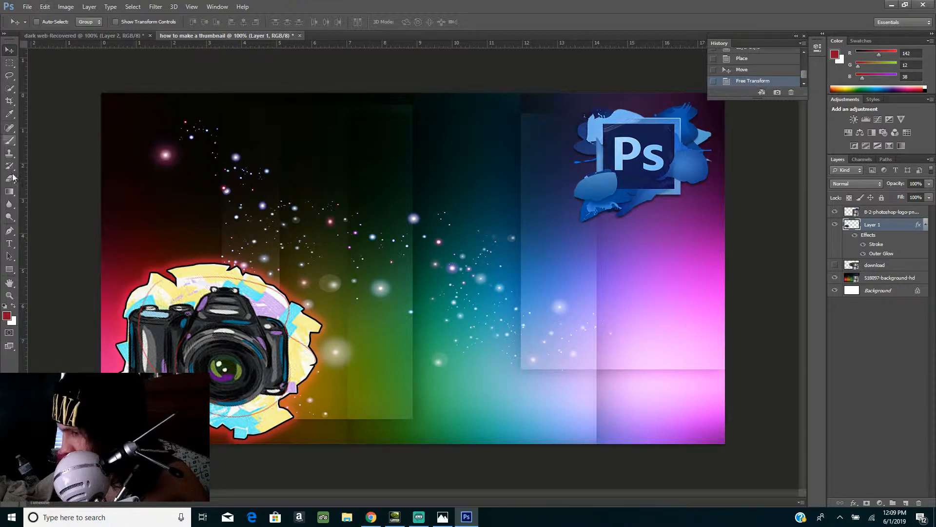
Start a new text line above the camera and set its font to BadaBoom BB
click(9, 243)
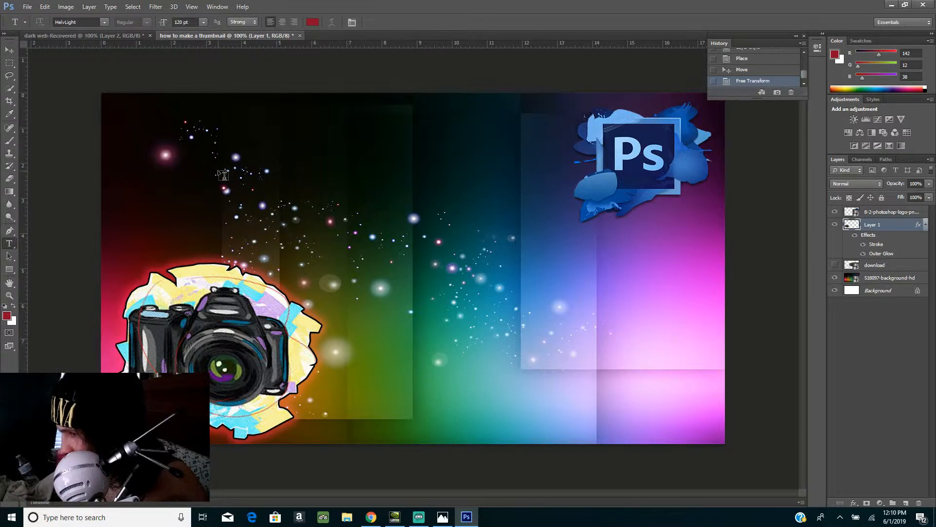
click(219, 169)
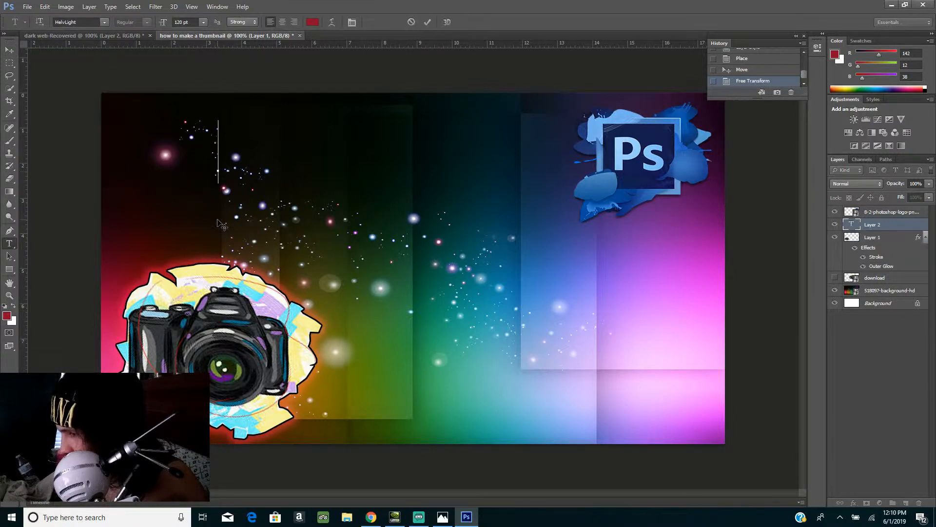
click(104, 22)
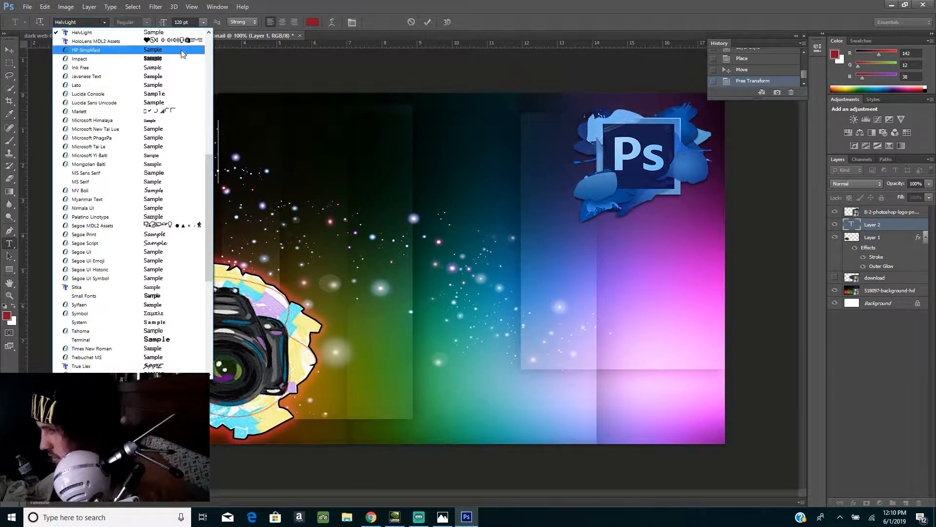
scroll(184, 81, up, 3)
scroll(185, 81, up, 2)
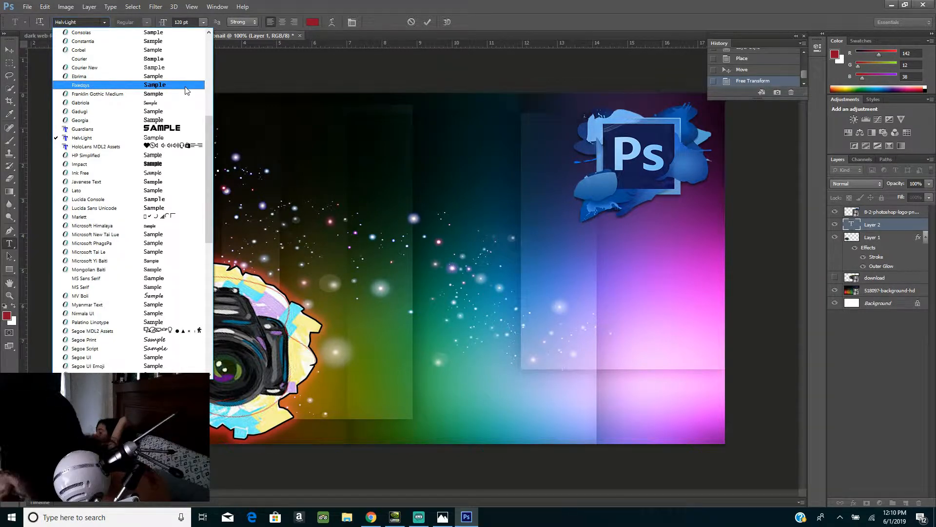
scroll(185, 90, up, 7)
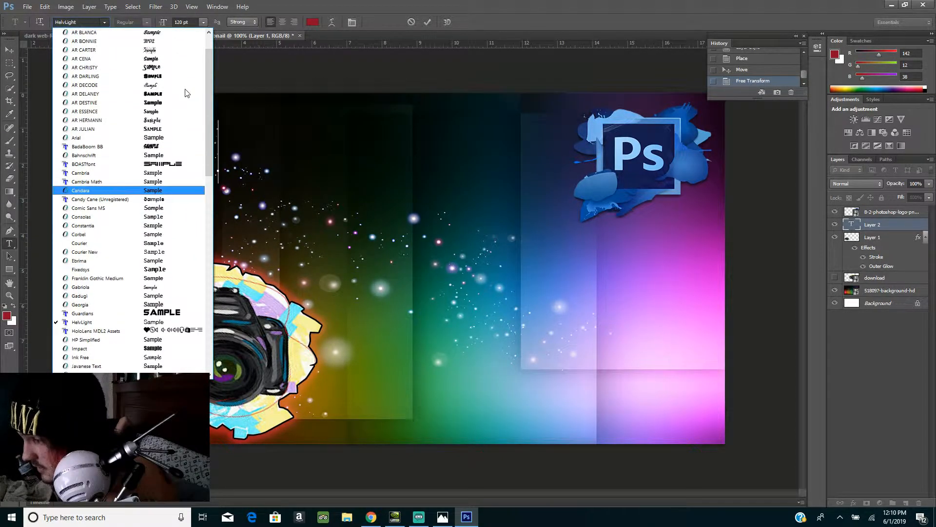
scroll(184, 102, up, 2)
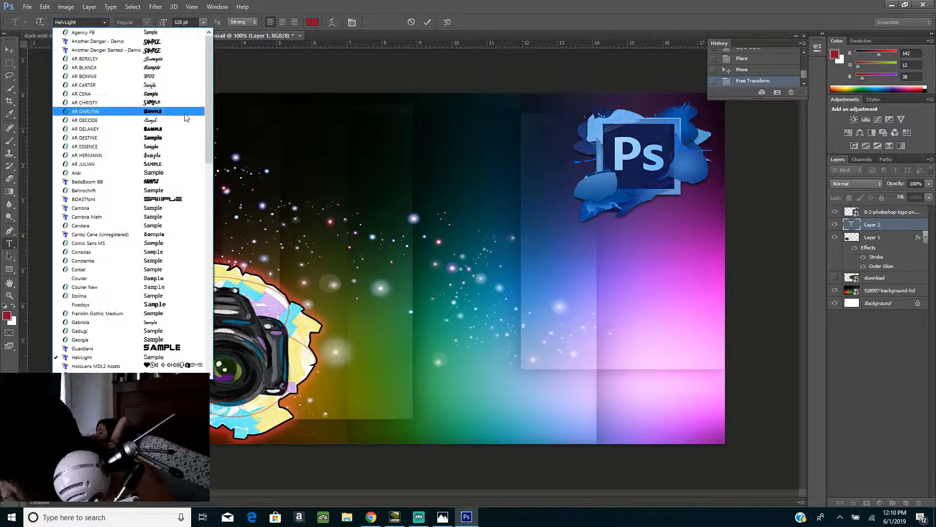
click(186, 185)
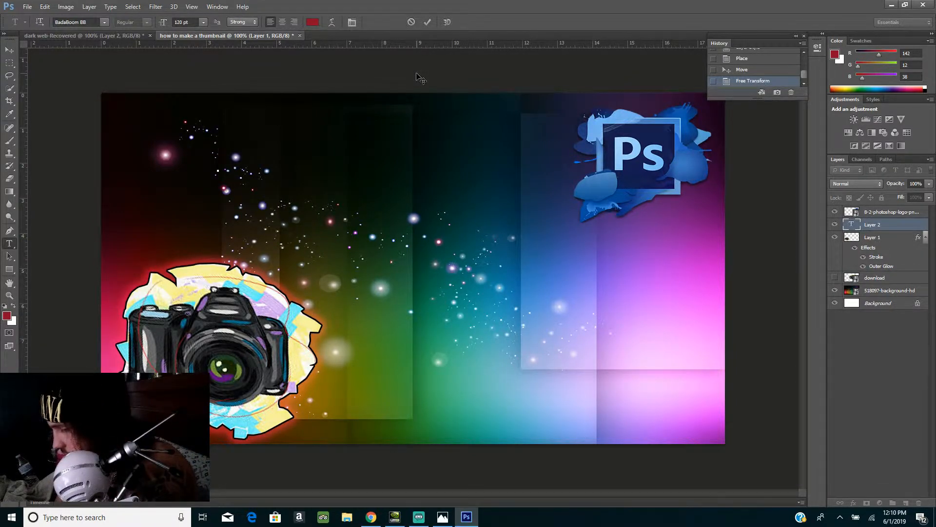
Enter the text "HOW TO MAKE" and move it toward the upper-left part of the canvas
text(HOW TO MA)
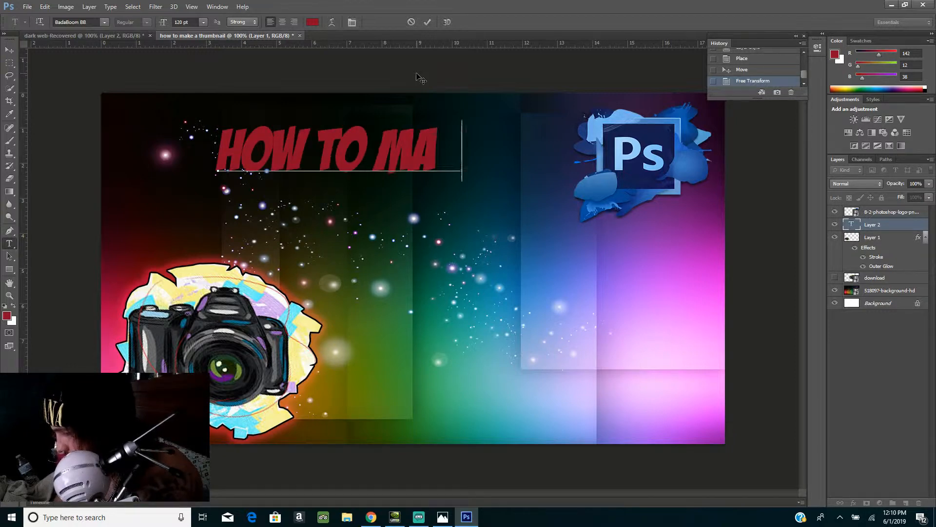
text(KE A)
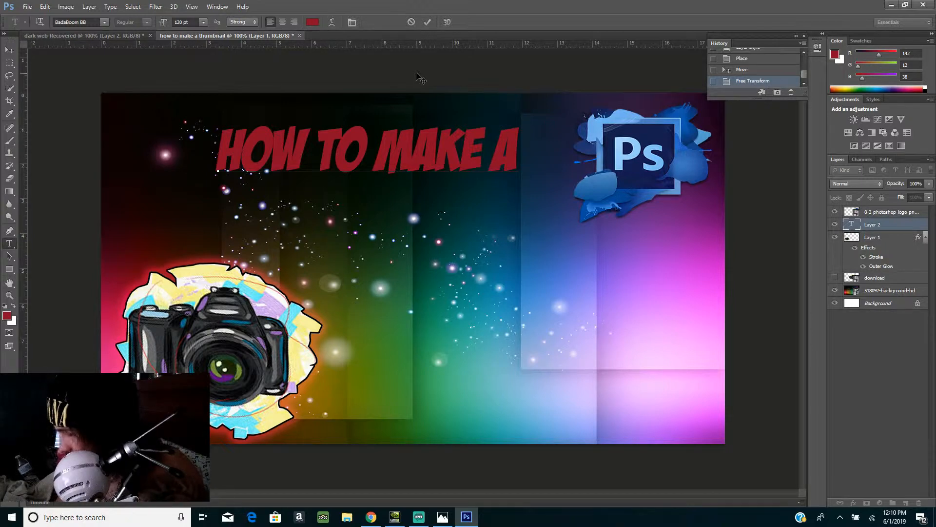
key(BackSpace)
key(BackSpace)
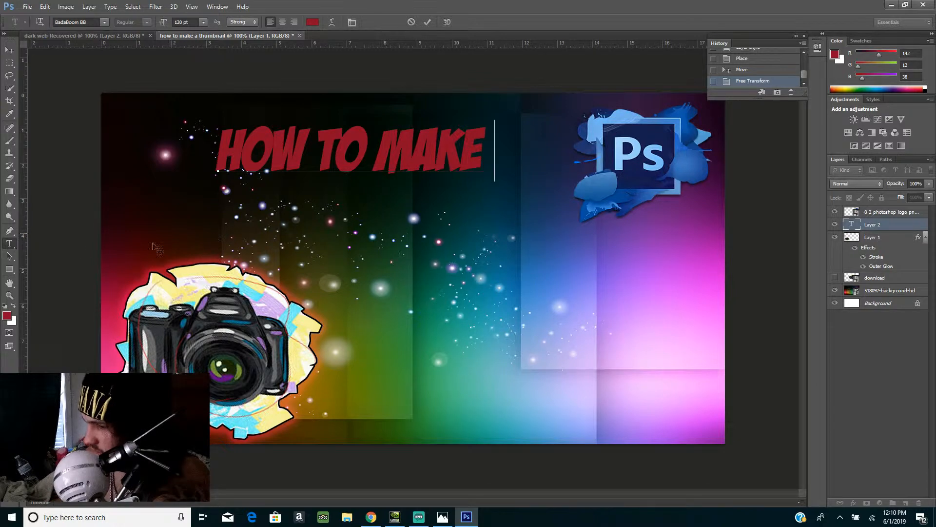
click(9, 49)
drag(295, 153, 236, 157)
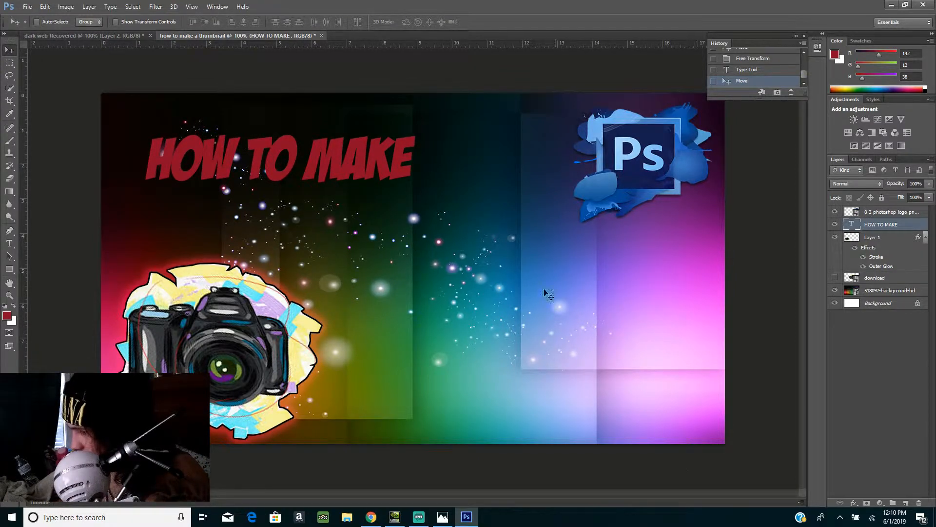
Add a separate text layer reading "TO" below the end of the "HOW TO MAKE" line
click(9, 244)
click(412, 254)
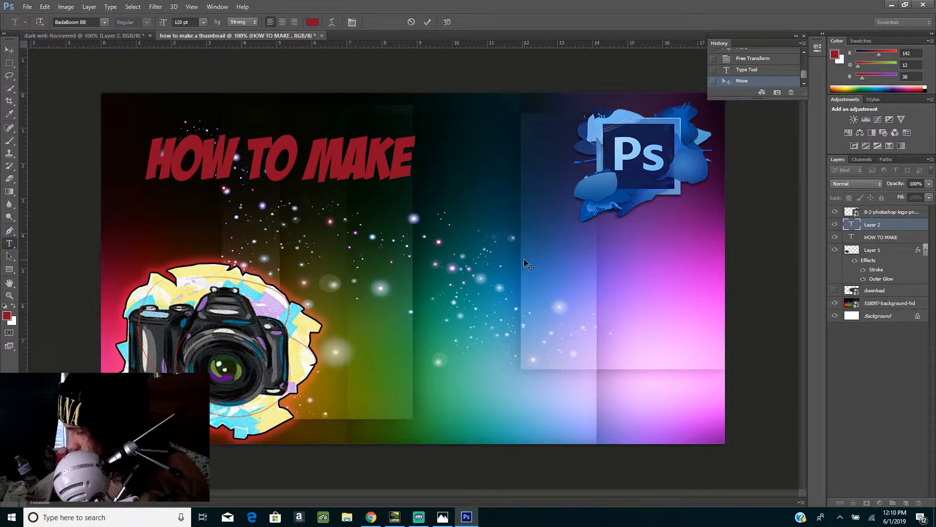
text(TO)
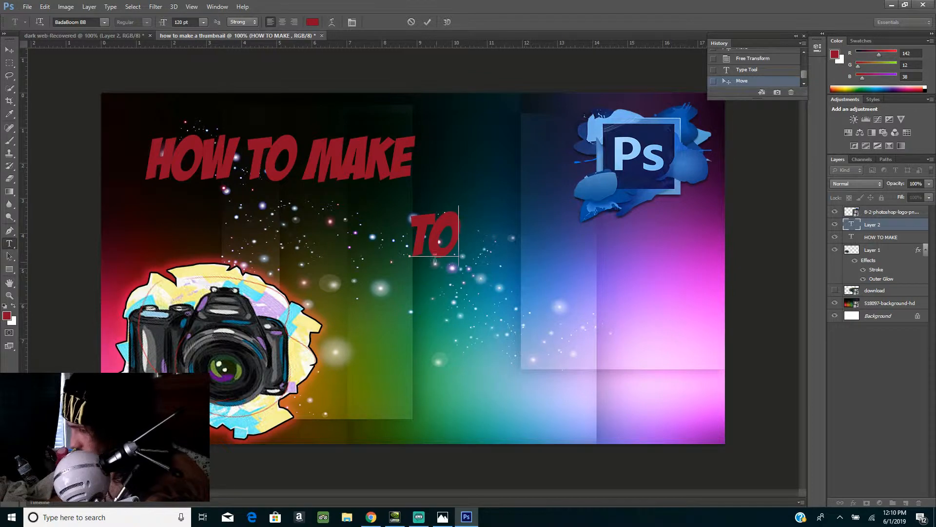
click(10, 51)
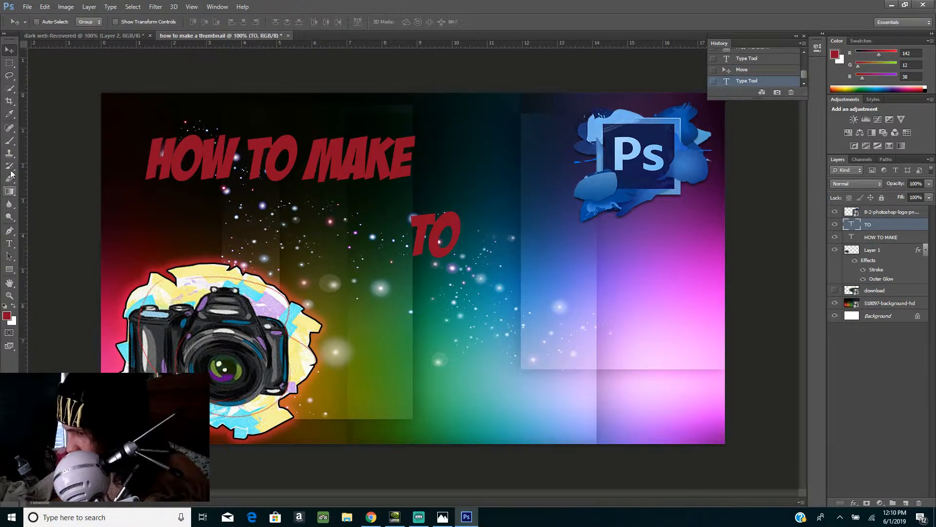
Add a separate text layer reading "THUMBNAIL" and position it low on the canvas, beside the camera
click(9, 244)
click(383, 359)
text(TH)
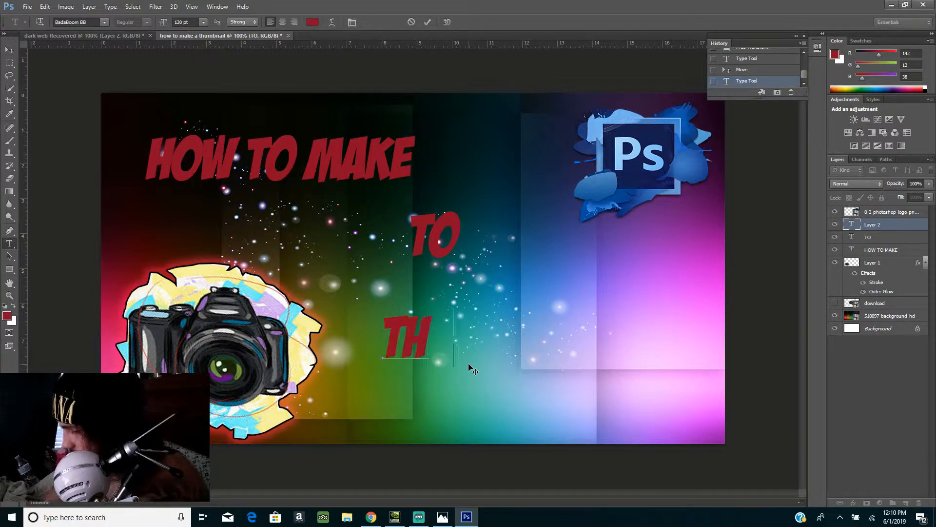
text(UM)
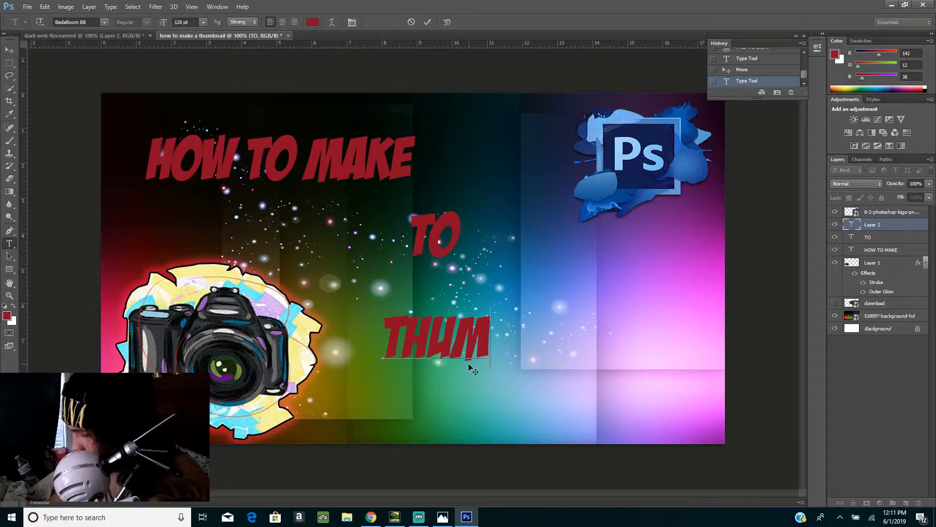
text(BNAIL)
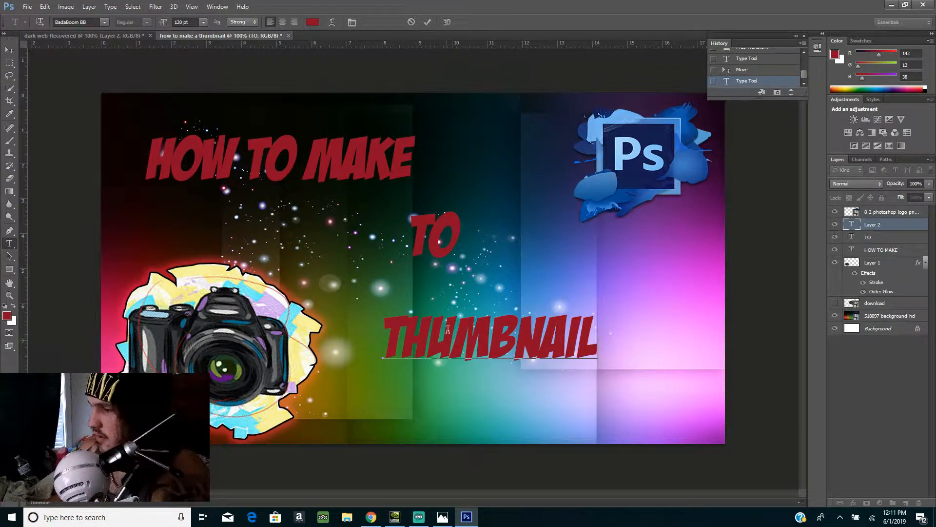
click(9, 50)
drag(473, 326, 446, 376)
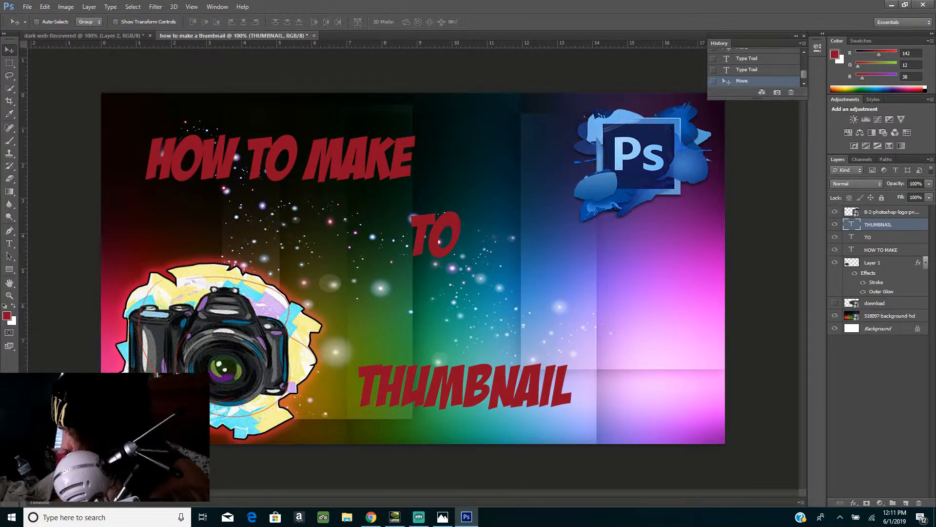
Scale the "HOW TO MAKE" text to about 144% width and 134% height so it spans toward the Photoshop logo, and apply it
click(890, 250)
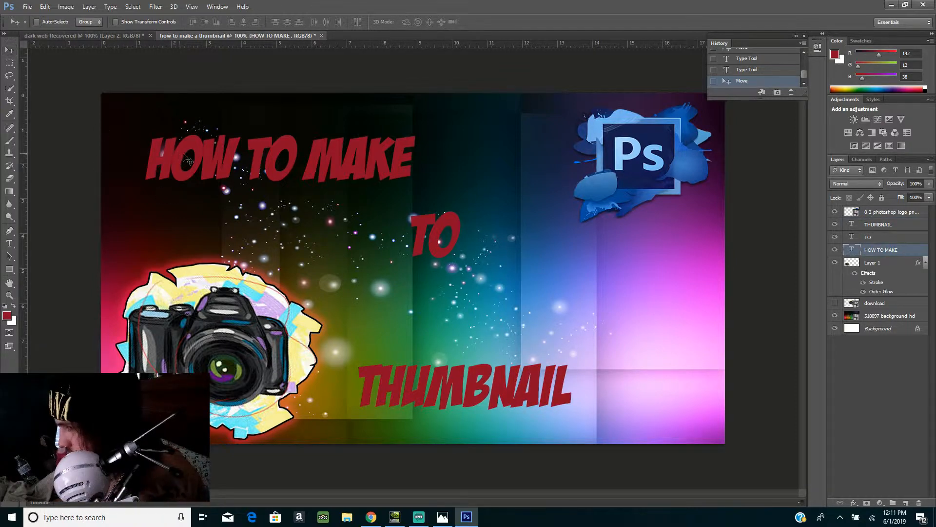
key(ctrl+t)
drag(426, 161, 539, 165)
drag(145, 161, 138, 161)
drag(337, 129, 339, 102)
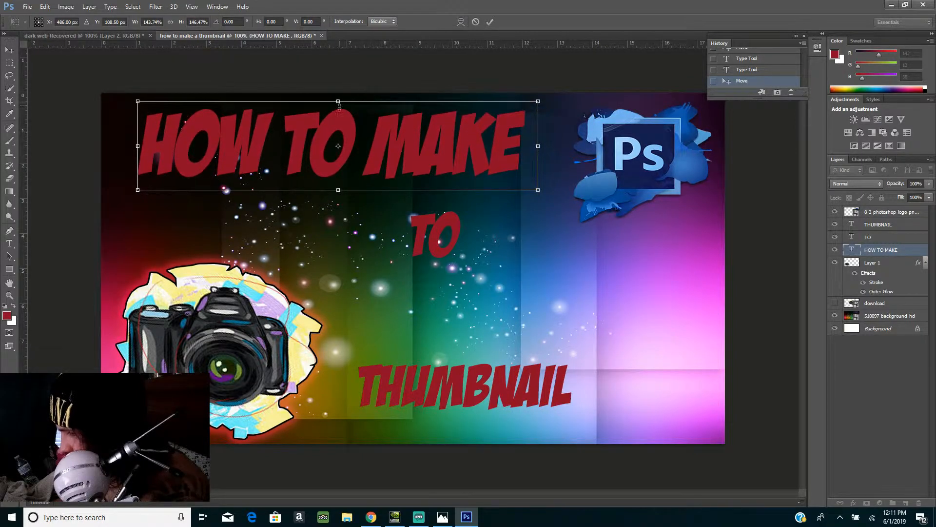
drag(338, 187, 338, 190)
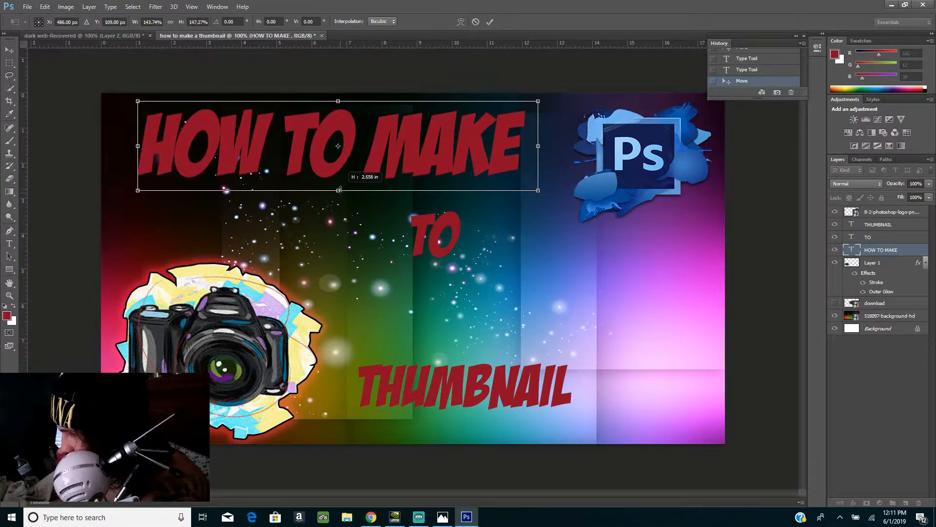
drag(339, 102, 339, 110)
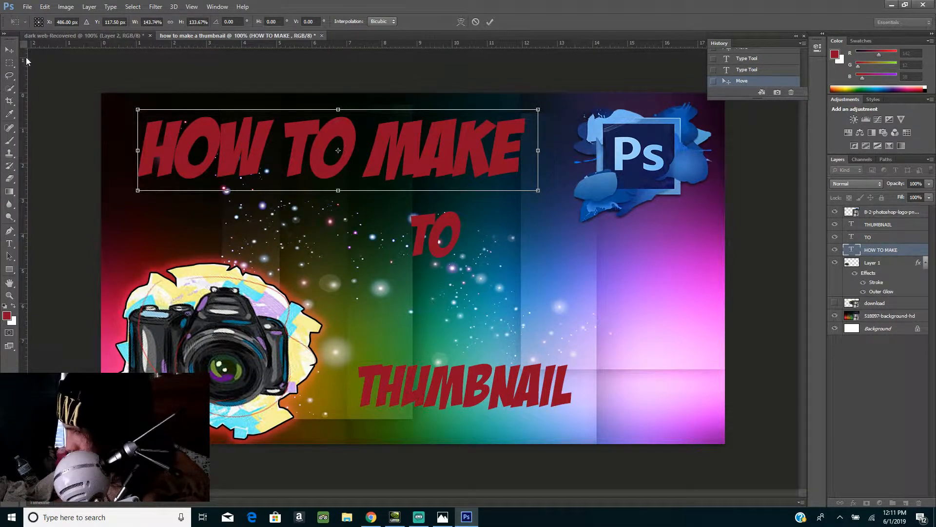
click(9, 50)
click(420, 197)
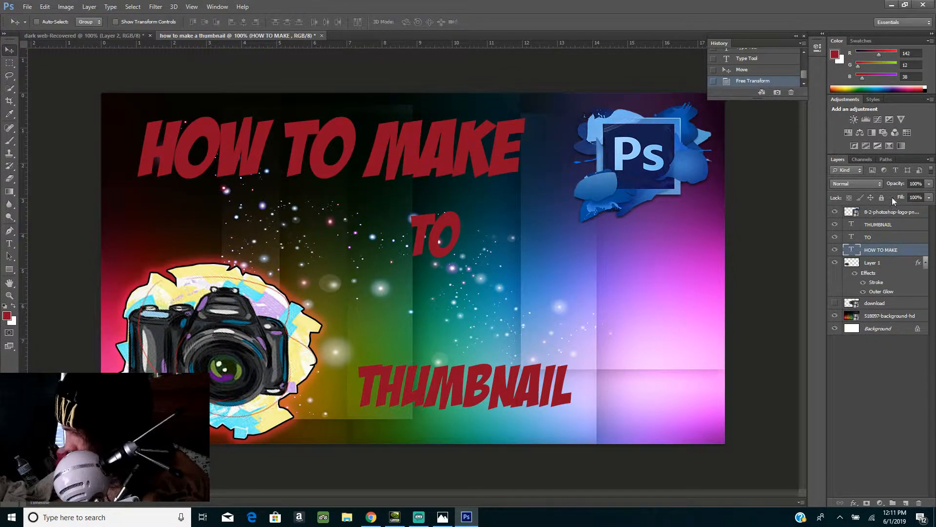
Scale the separate "TO" text to about 201% width and 162% height, placing it between the other two text lines
click(883, 239)
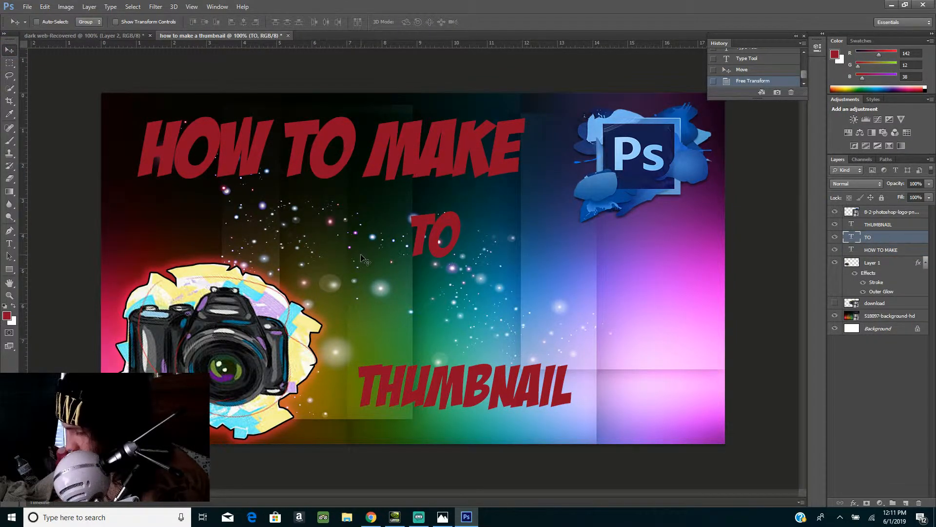
key(ctrl+t)
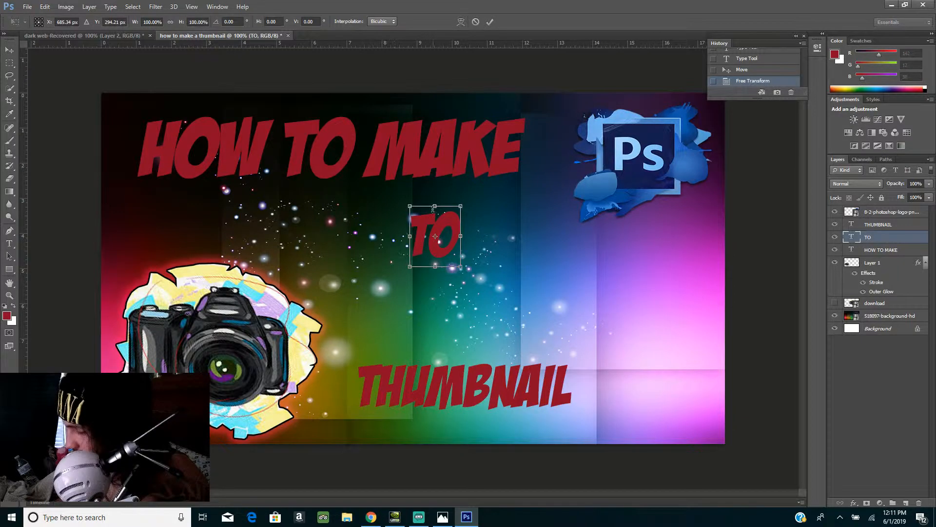
drag(410, 267, 403, 232)
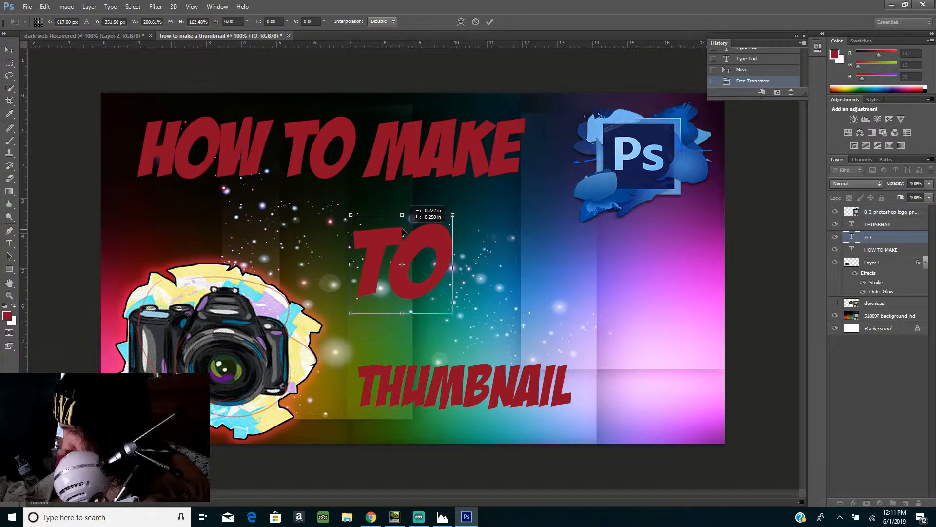
drag(403, 232, 403, 232)
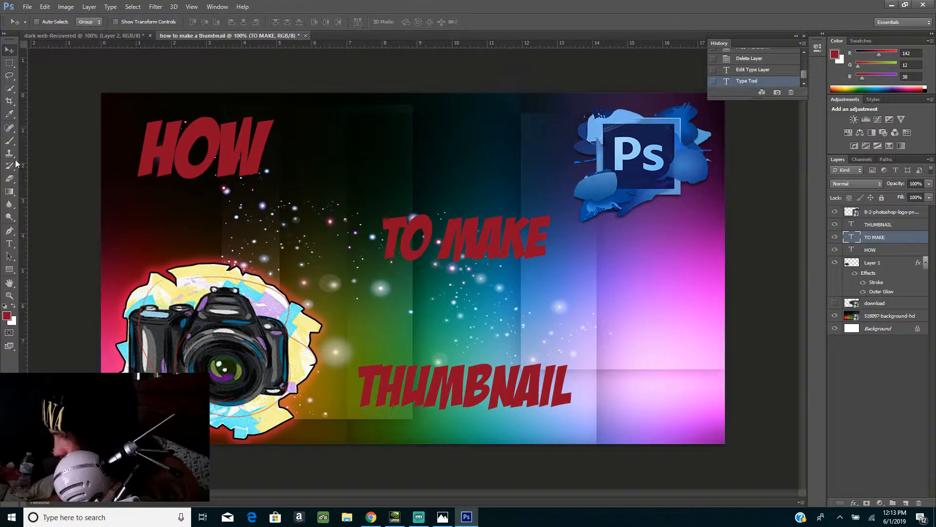
Insert "A" before "THUMBNAIL" so that the bottom text line reads "A THUMBNAIL"
click(9, 243)
drag(572, 381, 363, 384)
click(362, 384)
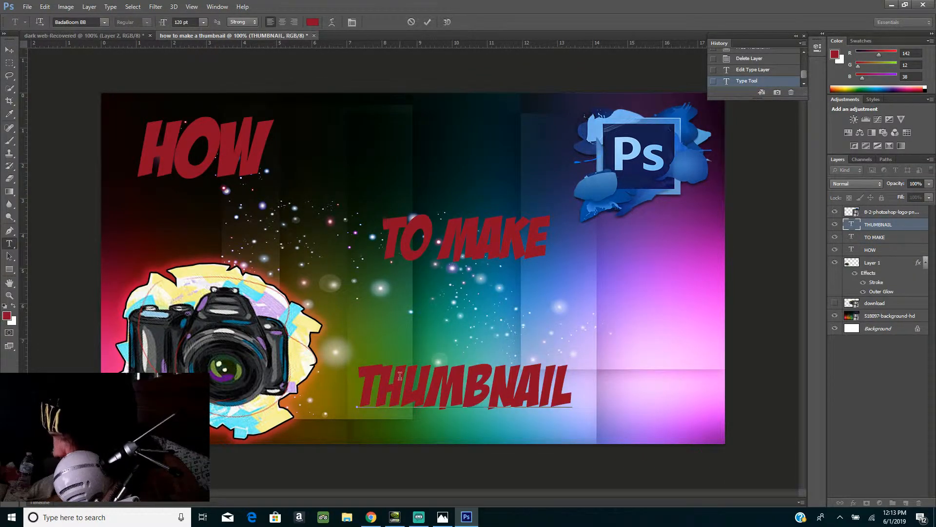
text(A)
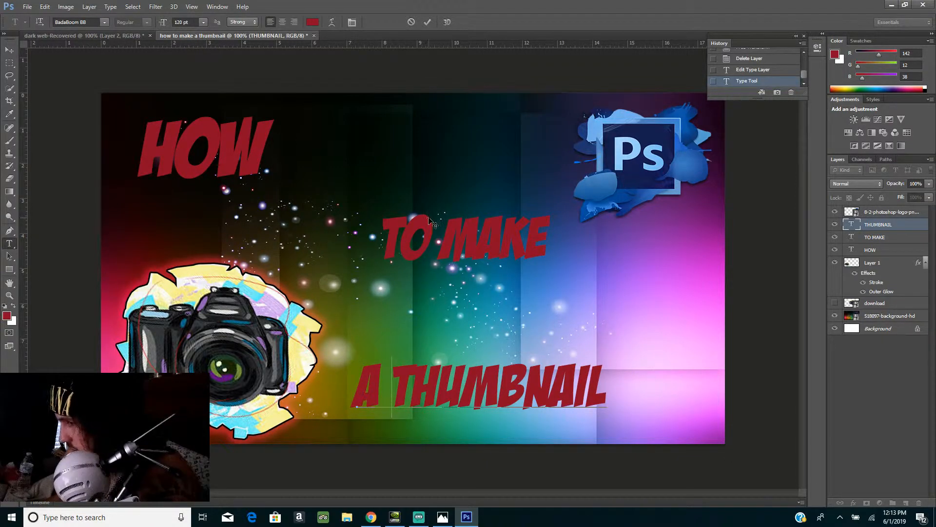
Enlarge the "A THUMBNAIL" text to fill the lower-right area of the canvas beside the camera, and apply the transformation
click(870, 226)
key(ctrl+t)
drag(607, 357, 703, 295)
drag(528, 295, 528, 312)
mouse_move(578, 356)
mouse_down()
mouse_move(558, 374)
mouse_move(573, 373)
mouse_up()
click(9, 50)
click(423, 193)
Move "TO MAKE" just above "A THUMBNAIL", scale it to about 200% width and 171% height, and apply the transformation
drag(430, 238, 449, 278)
key(ctrl+t)
drag(404, 249, 337, 223)
drag(571, 266, 699, 266)
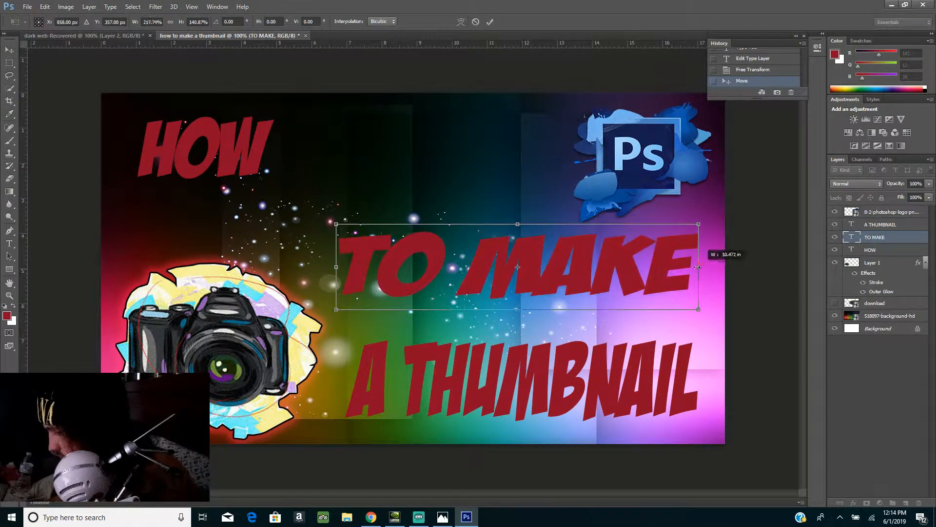
drag(517, 310, 518, 335)
drag(518, 224, 517, 220)
drag(336, 220, 363, 231)
click(870, 249)
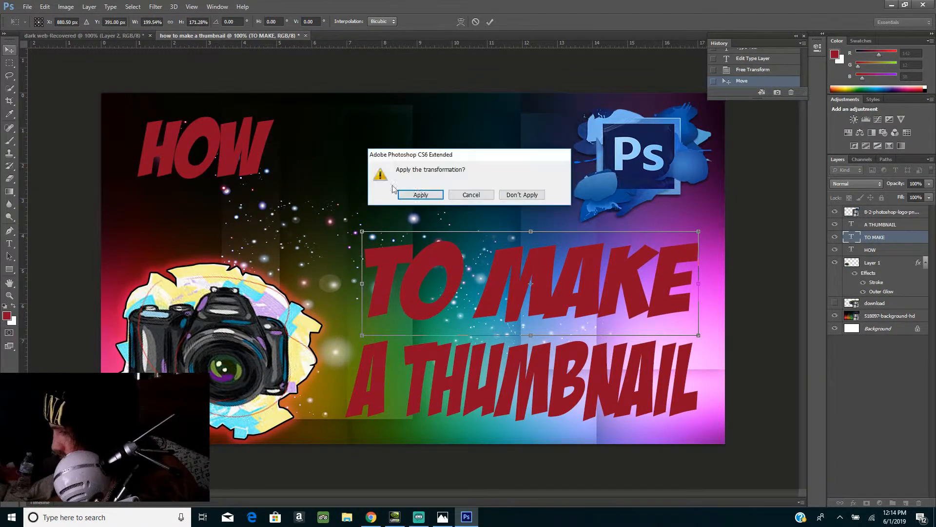
click(418, 192)
Scale the "HOW" text to about 194% width and 165% height in the canvas's upper-left area and apply the transformation
key(ctrl+t)
drag(299, 177, 448, 240)
drag(241, 190, 248, 200)
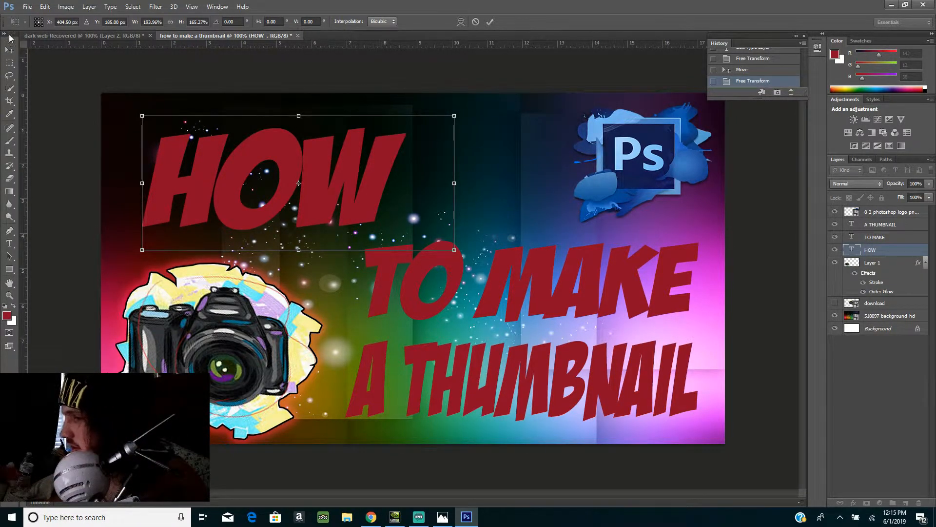
click(9, 50)
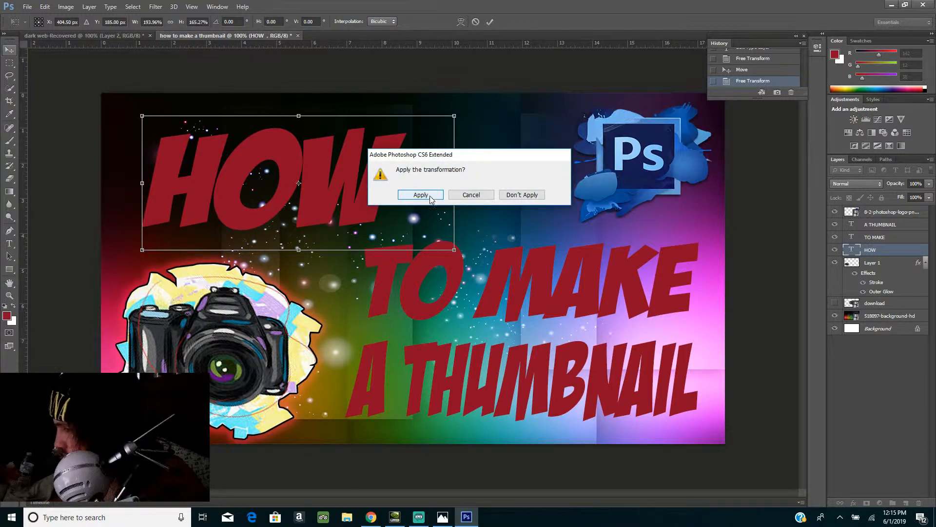
key(Return)
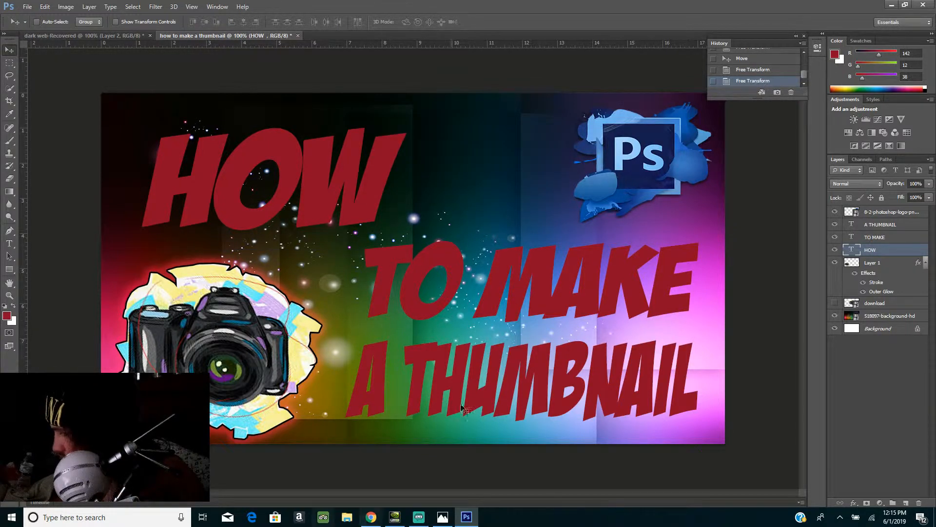
Add a Color Overlay in near-white f9f9f9 to the "HOW" text layer
right_click(885, 250)
click(812, 139)
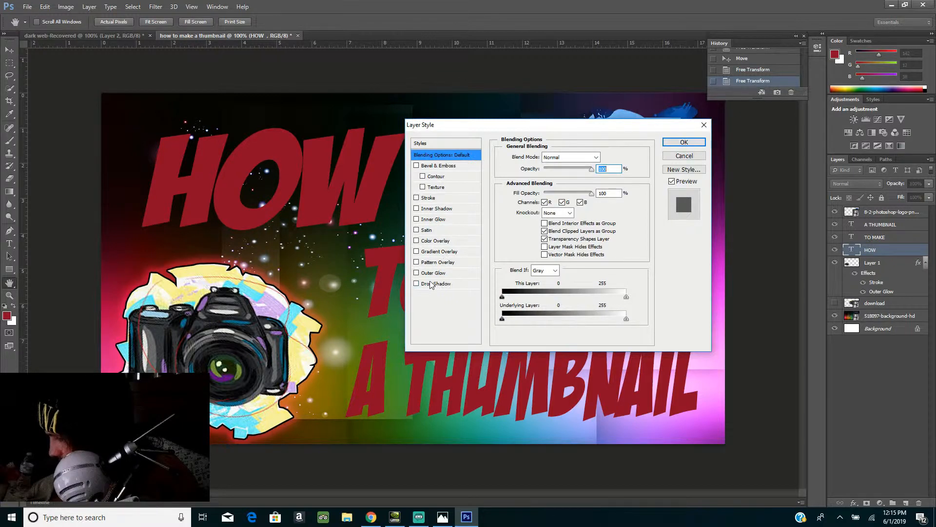
click(416, 241)
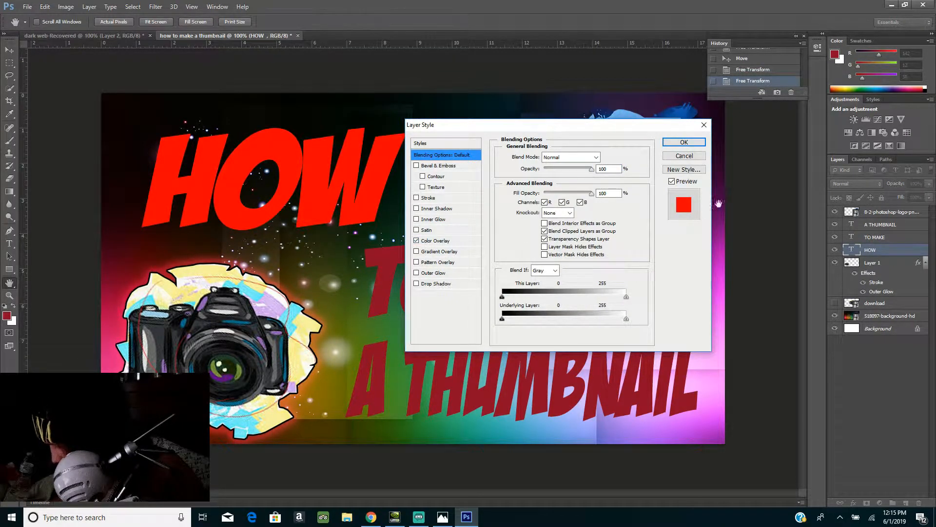
click(450, 242)
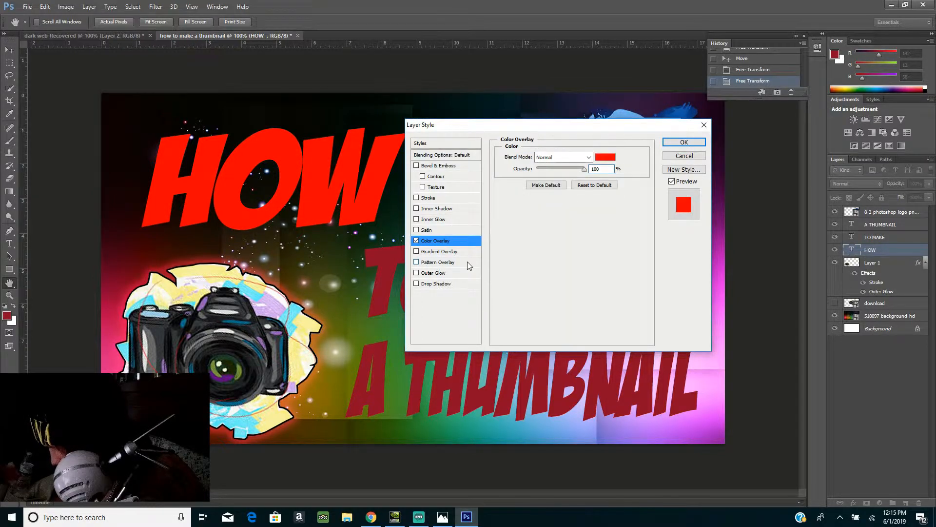
click(612, 157)
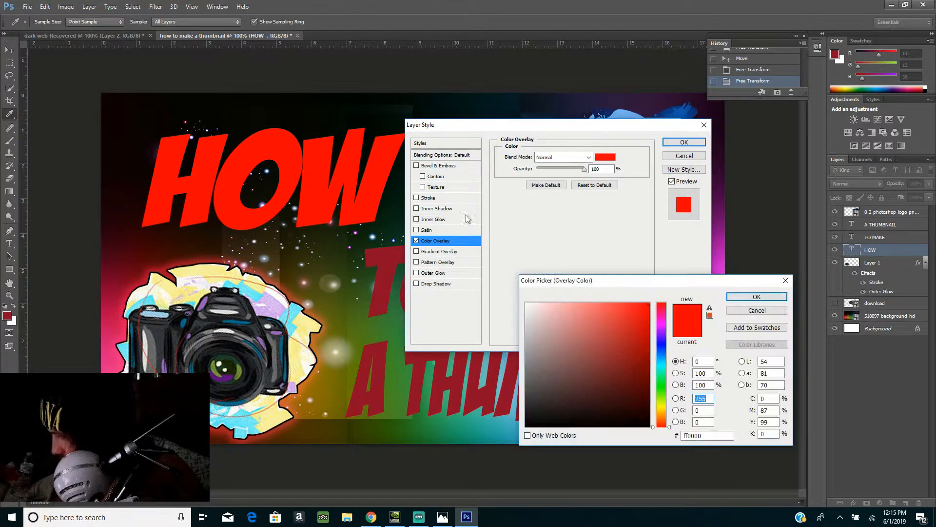
click(526, 305)
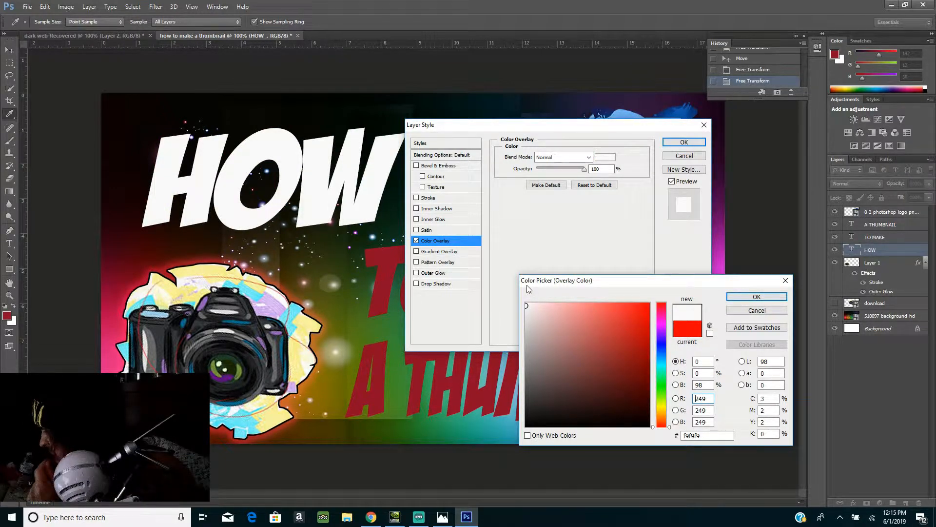
click(753, 297)
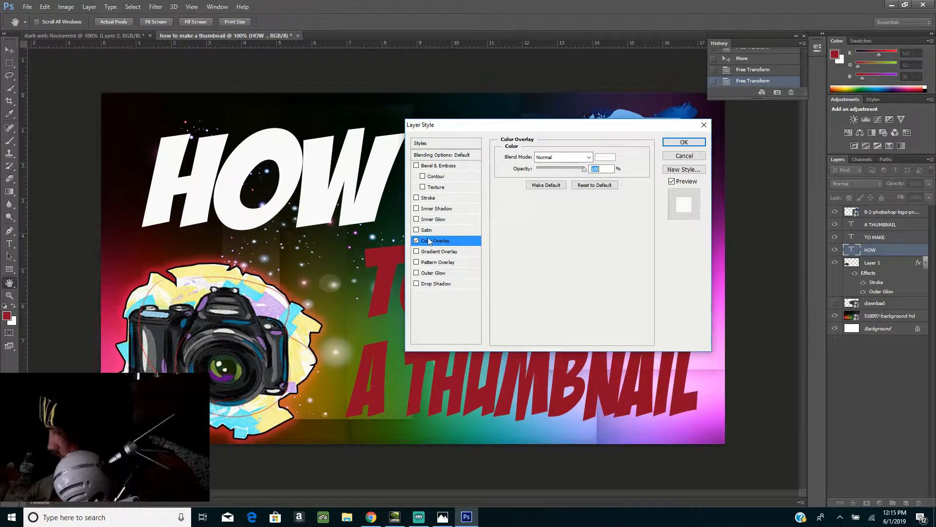
Add an Outer Glow to "HOW" in a purple sampled from the background, with 100% opacity, 9% spread and a larger size
click(416, 273)
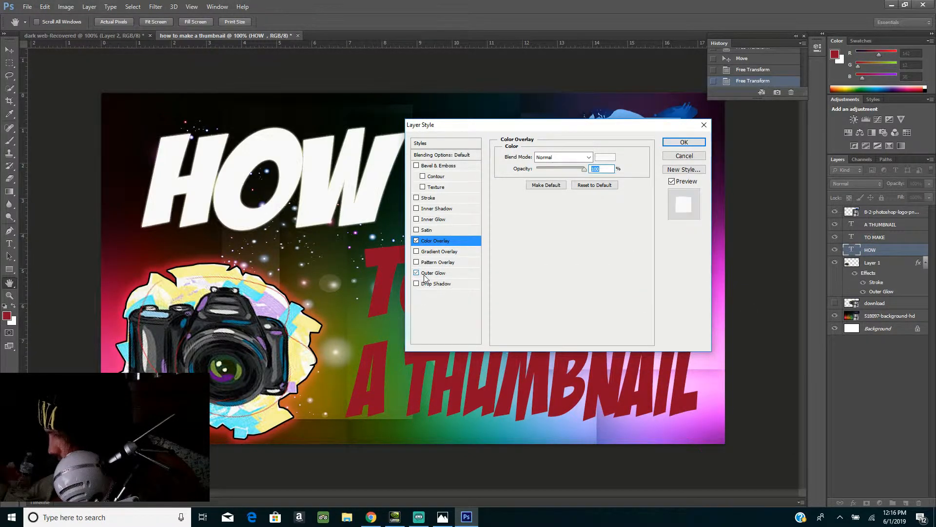
click(429, 273)
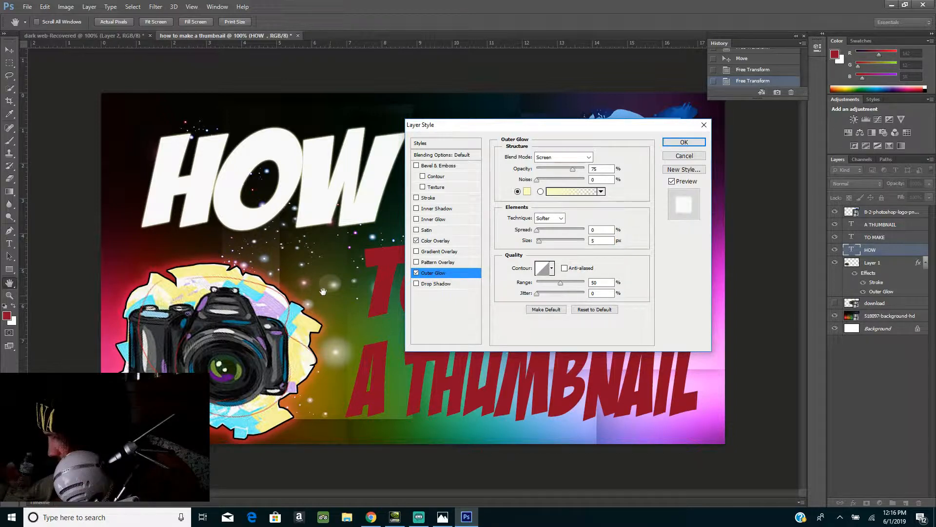
click(528, 193)
drag(663, 283, 466, 288)
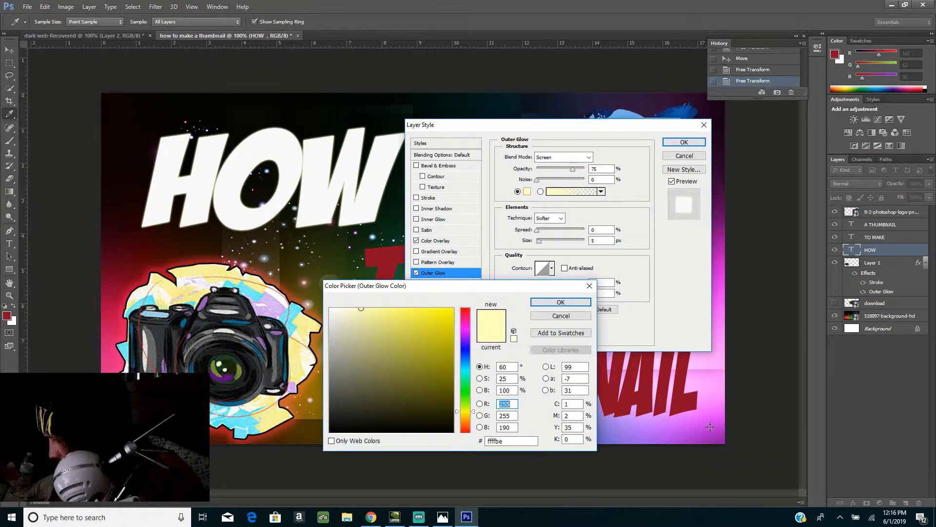
click(710, 427)
click(561, 302)
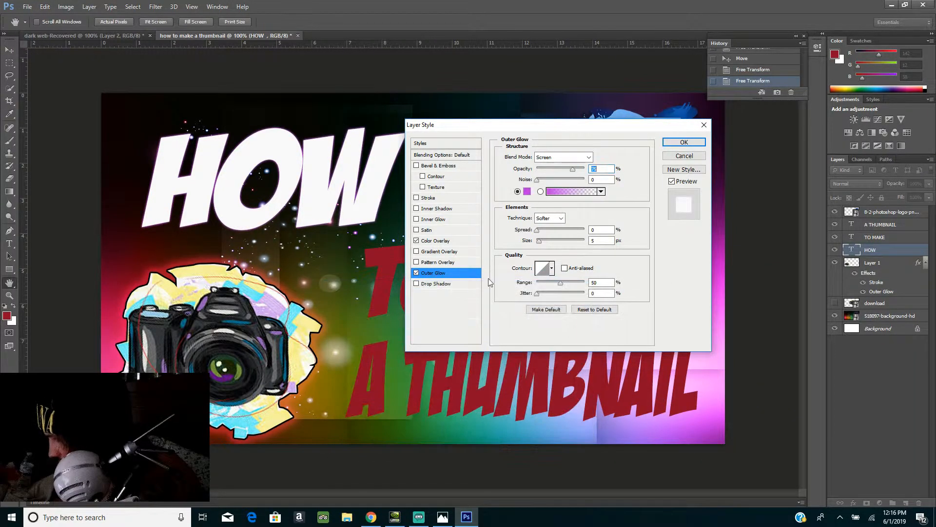
drag(571, 170, 583, 173)
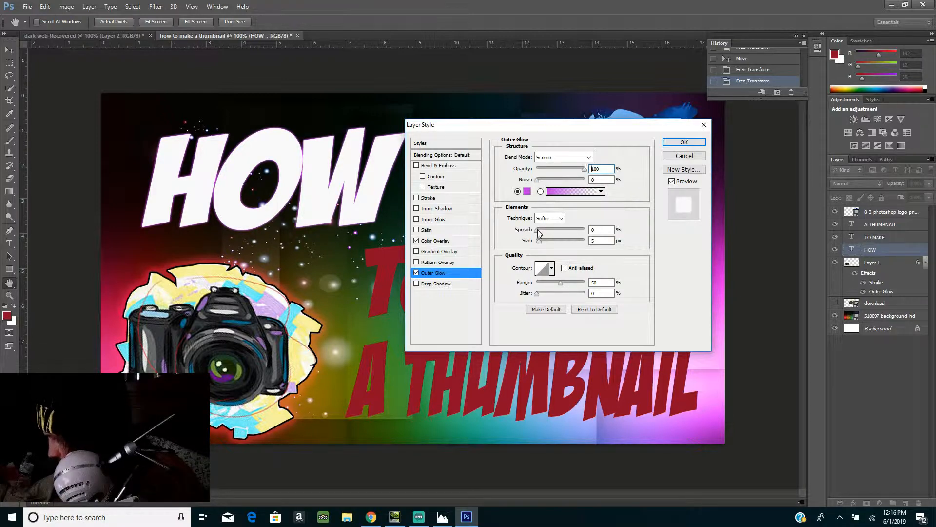
drag(540, 240, 545, 242)
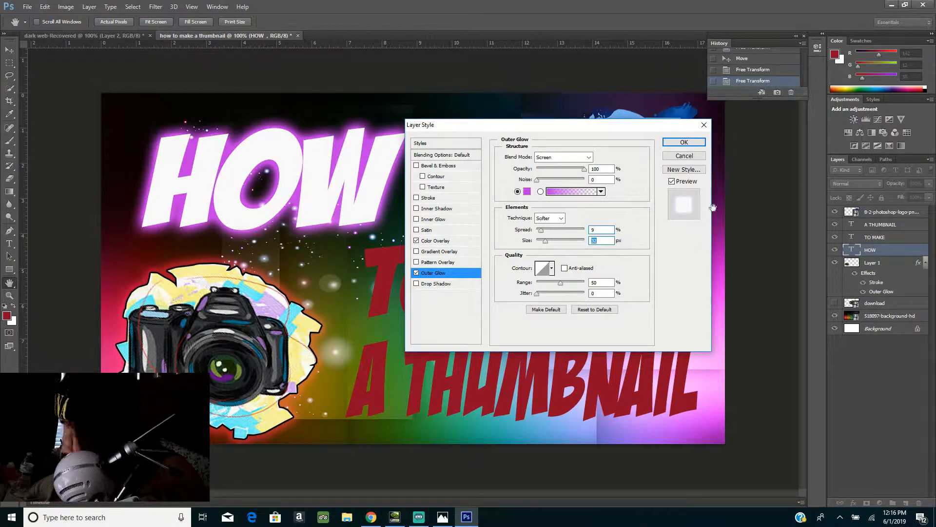
Try a Drop Shadow on the "HOW" text, switch it off again, and enable a Stroke instead
click(417, 284)
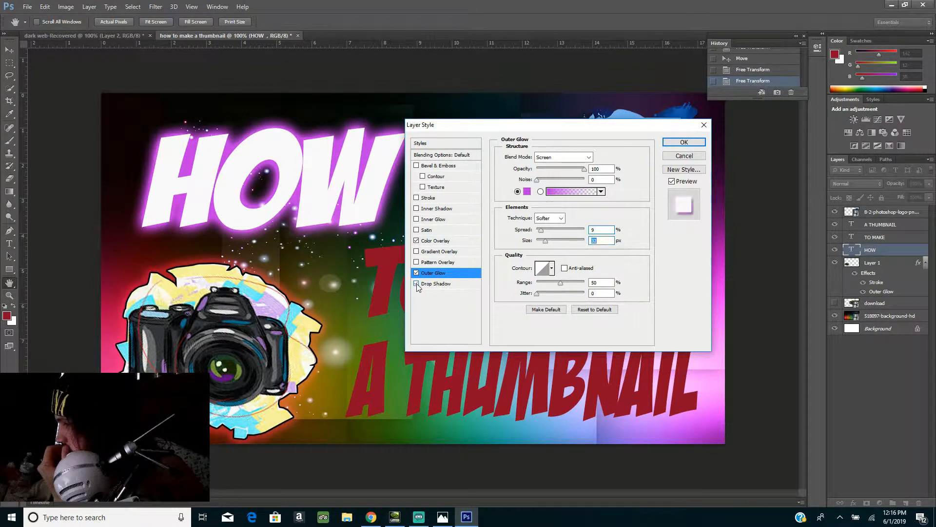
click(417, 284)
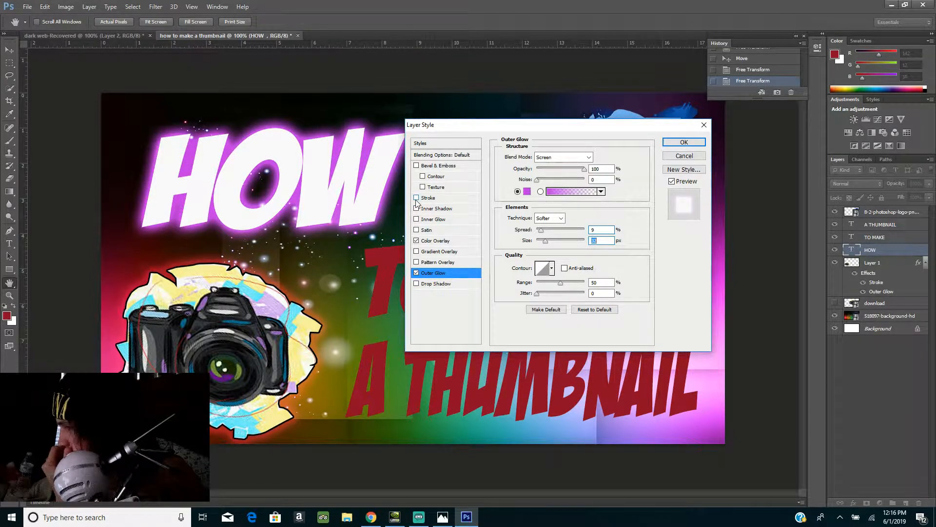
click(416, 198)
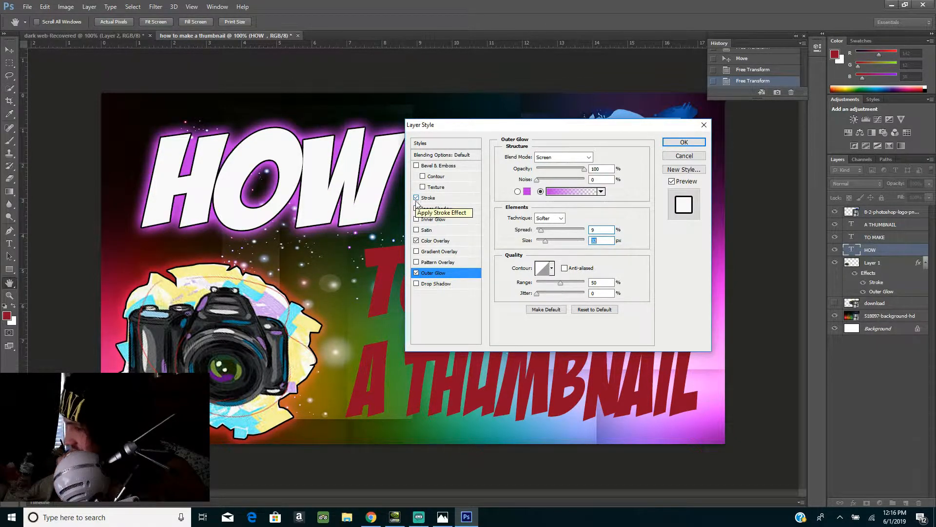
Apply the "HOW" layer style and enable Stroke, Outer Glow and Color Overlay on the "TO MAKE" text layer
click(683, 143)
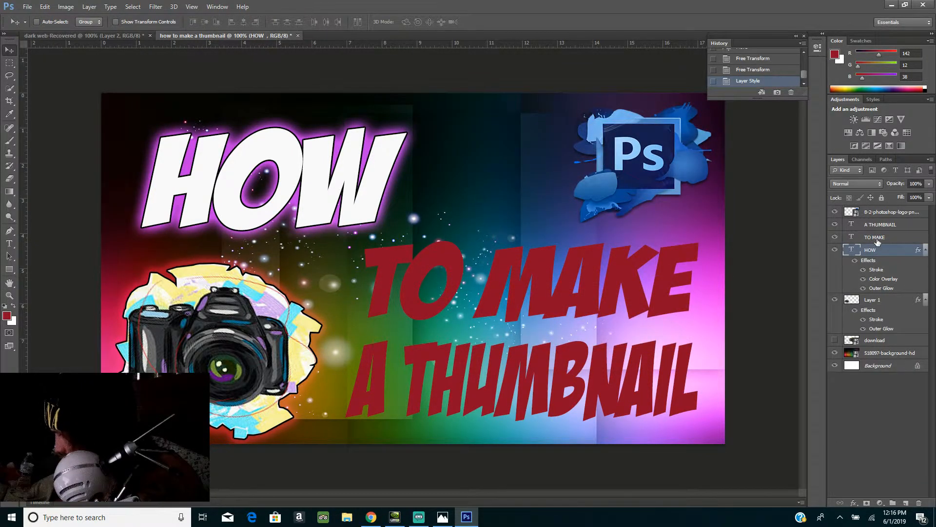
double_click(878, 241)
click(416, 197)
click(416, 273)
click(417, 241)
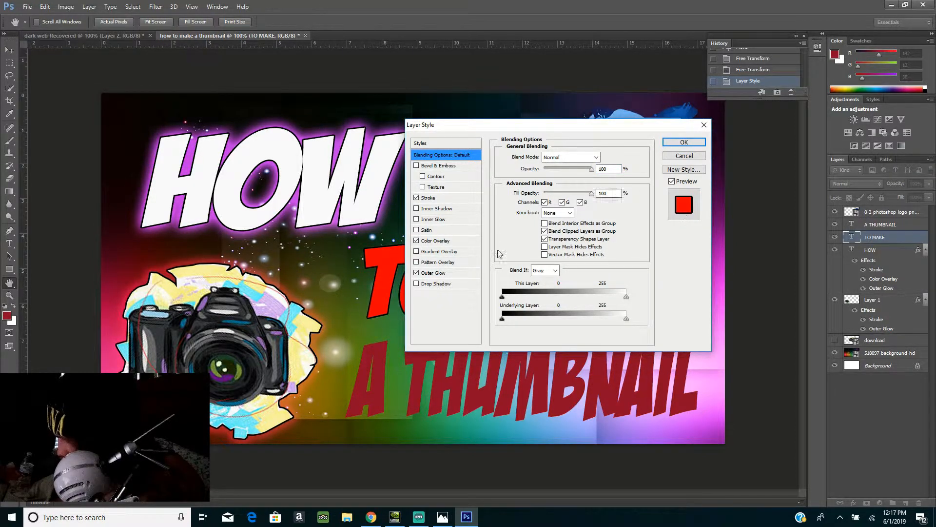
Change the Color Overlay of the "TO MAKE" text to near-white
click(435, 240)
click(605, 157)
click(298, 138)
click(560, 302)
click(605, 157)
click(332, 310)
click(560, 302)
Give "TO MAKE" a purple Outer Glow with 100% opacity, 27% spread and a larger size, and apply the style
click(434, 273)
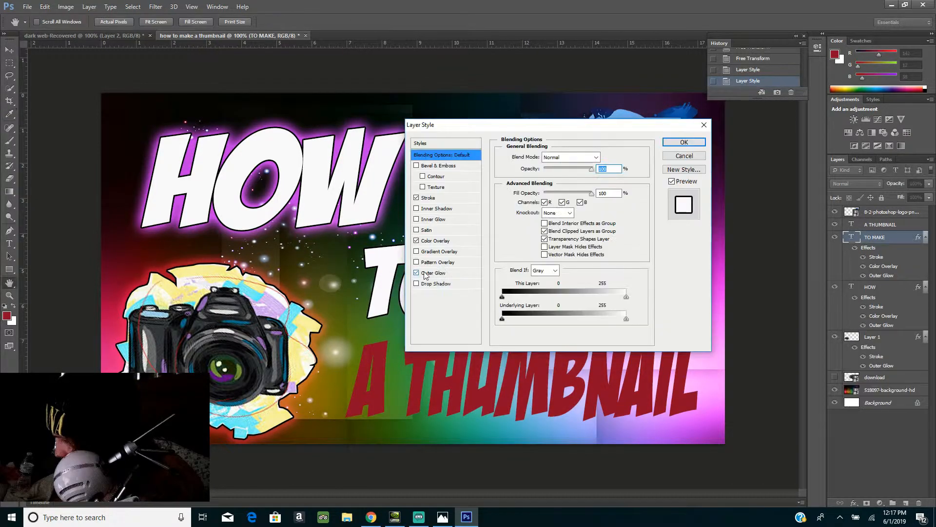
click(428, 273)
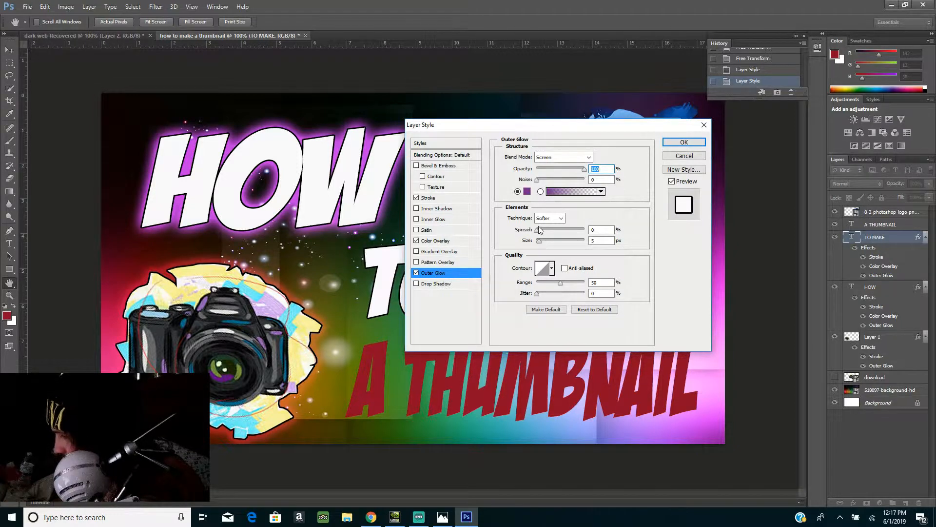
mouse_move(538, 229)
mouse_down()
mouse_move(549, 229)
mouse_move(541, 240)
mouse_move(551, 243)
mouse_up()
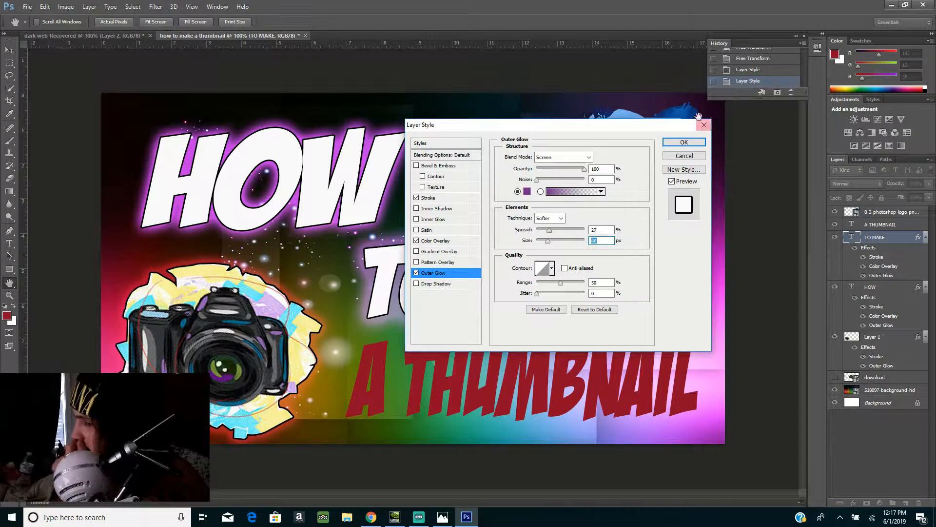
click(683, 143)
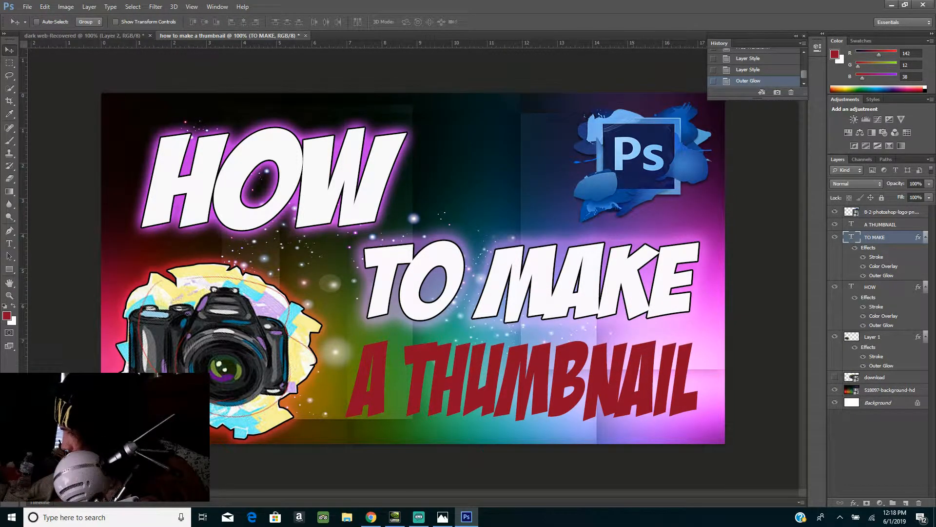
Add a Stroke and a near-white Color Overlay to the "A THUMBNAIL" text layer
click(871, 225)
right_click(871, 225)
click(793, 129)
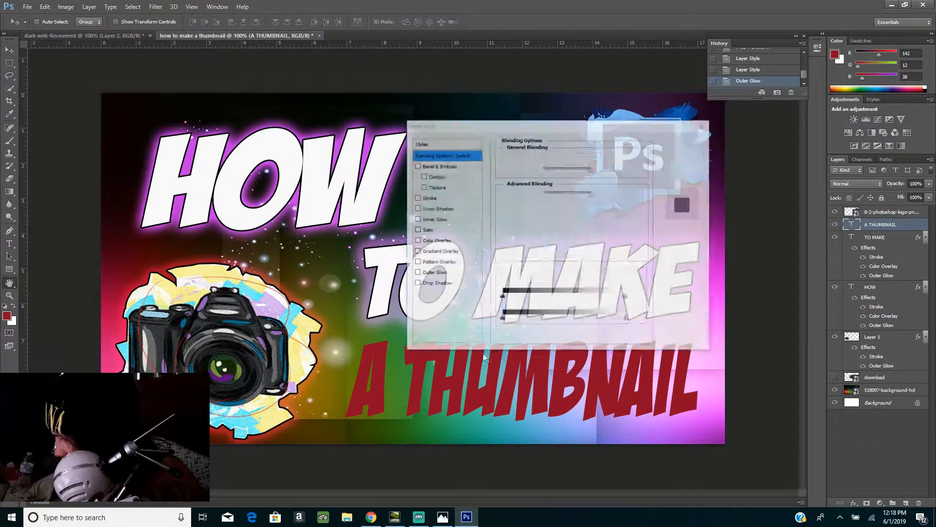
click(419, 199)
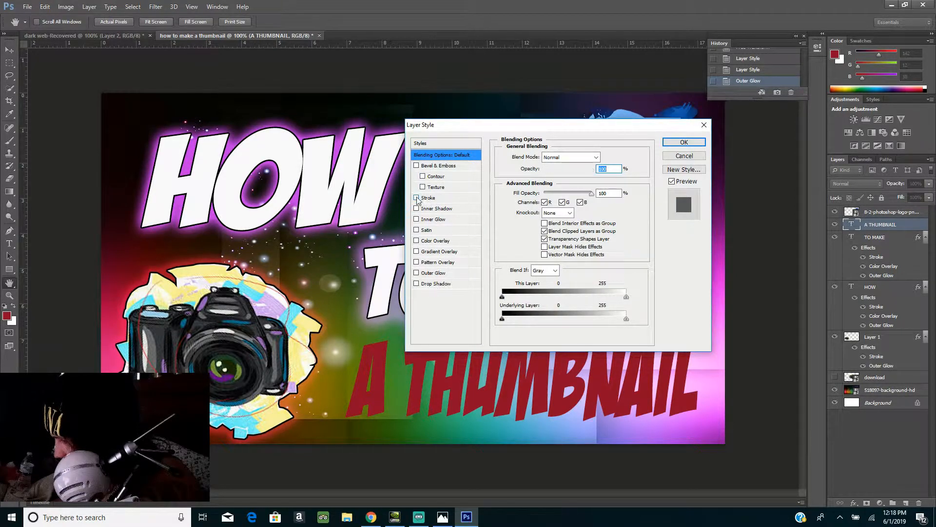
click(428, 242)
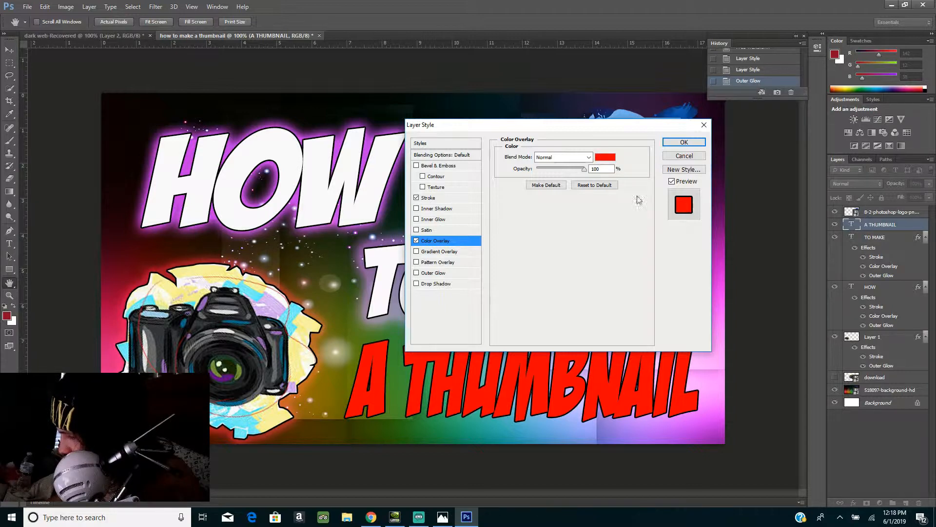
click(605, 157)
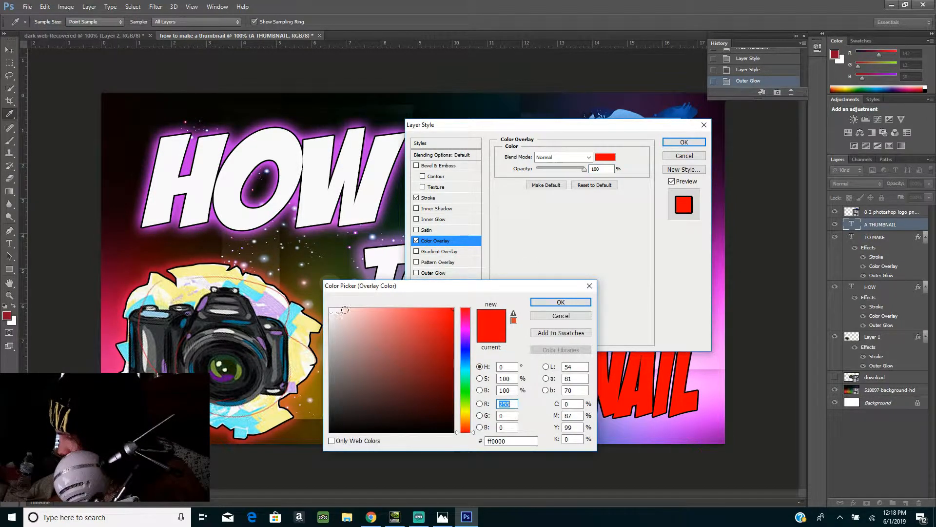
click(345, 310)
key(Return)
Add a light purple Outer Glow to "A THUMBNAIL" with 100% opacity, 13% spread and a larger size, and apply the style
click(423, 272)
click(526, 191)
drag(507, 287, 389, 286)
click(609, 428)
click(445, 300)
drag(573, 169, 584, 169)
drag(537, 229, 545, 242)
click(528, 191)
click(603, 398)
key(Return)
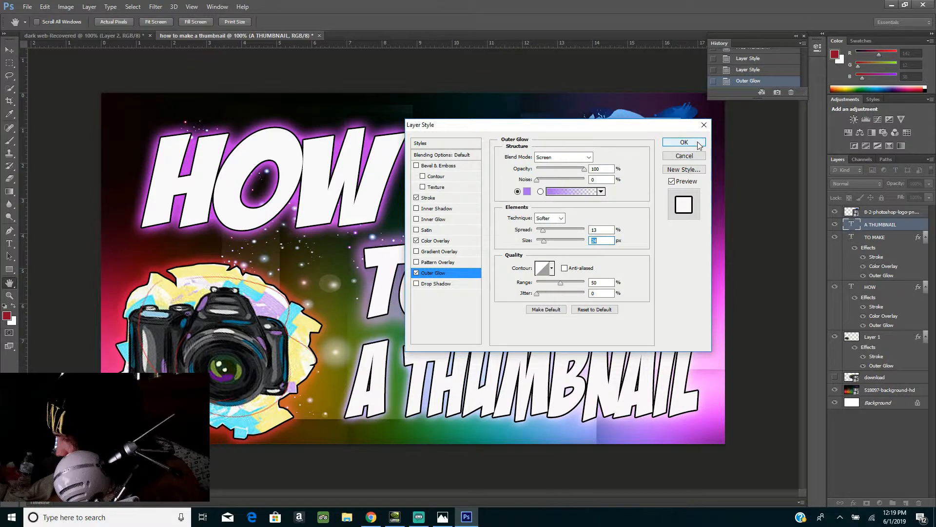
click(684, 143)
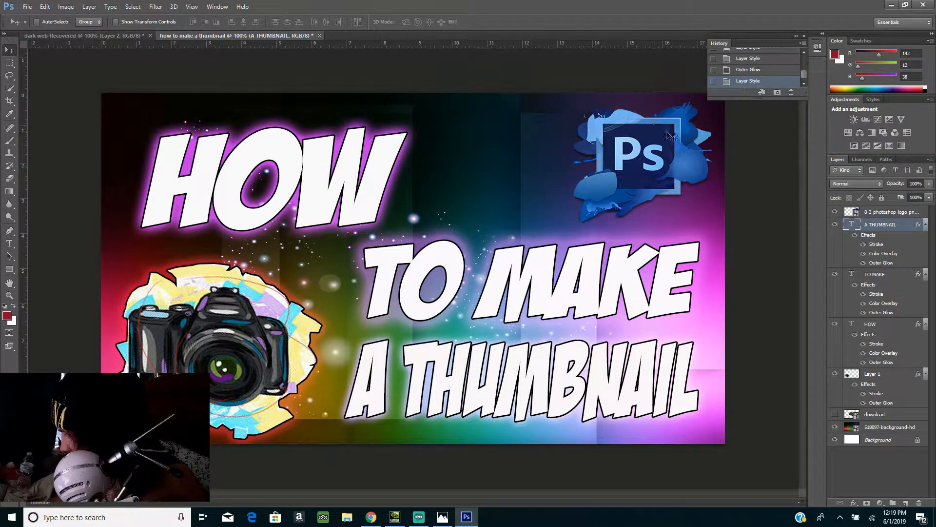
Add a pink Outer Glow to the Photoshop logo layer with 75% opacity, 1% spread and a larger size
click(879, 215)
right_click(879, 217)
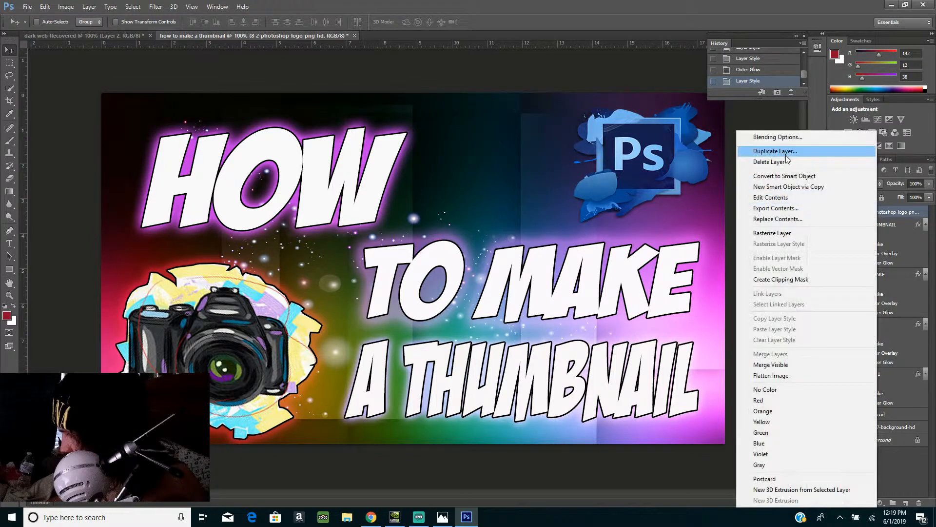
click(791, 140)
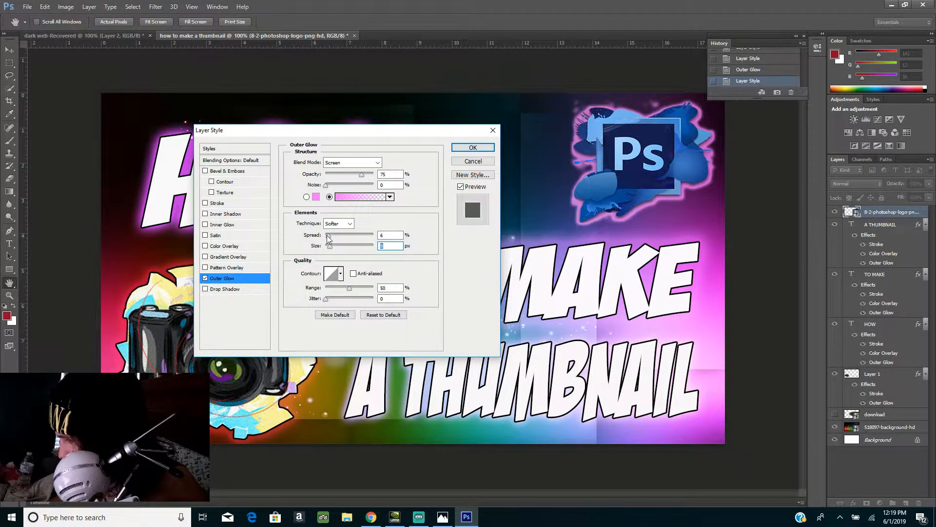
drag(327, 236, 332, 246)
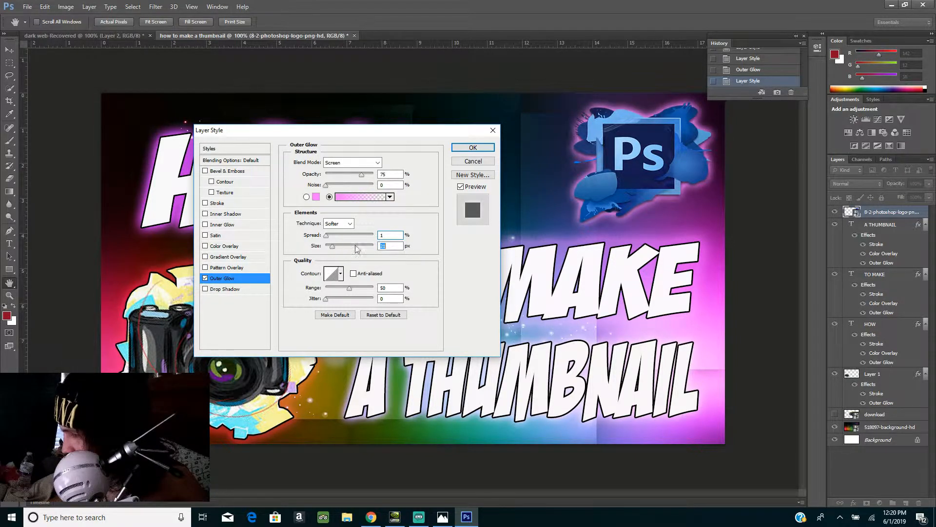
click(472, 147)
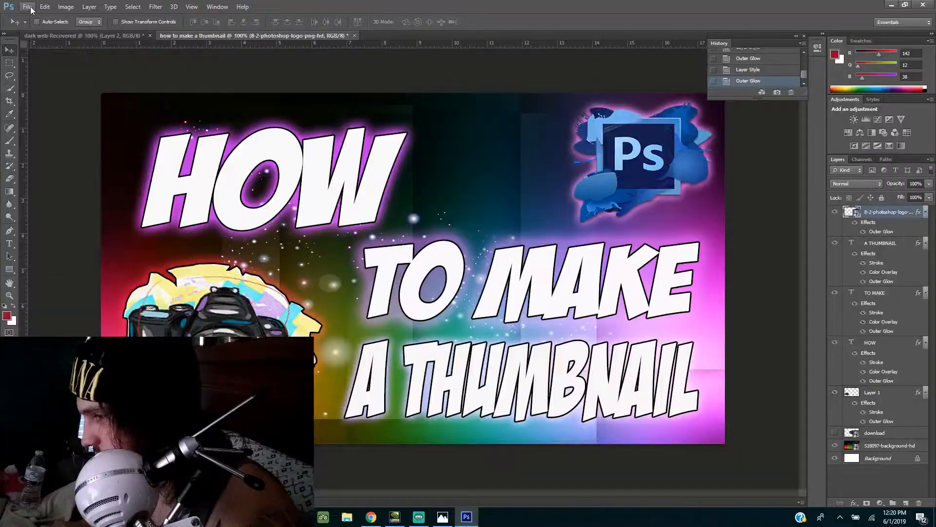
Render the thumbnail to the desktop as a PNG Photoshop Image Sequence named "how to make a thumbnail.png" at 1280 x 720
click(27, 7)
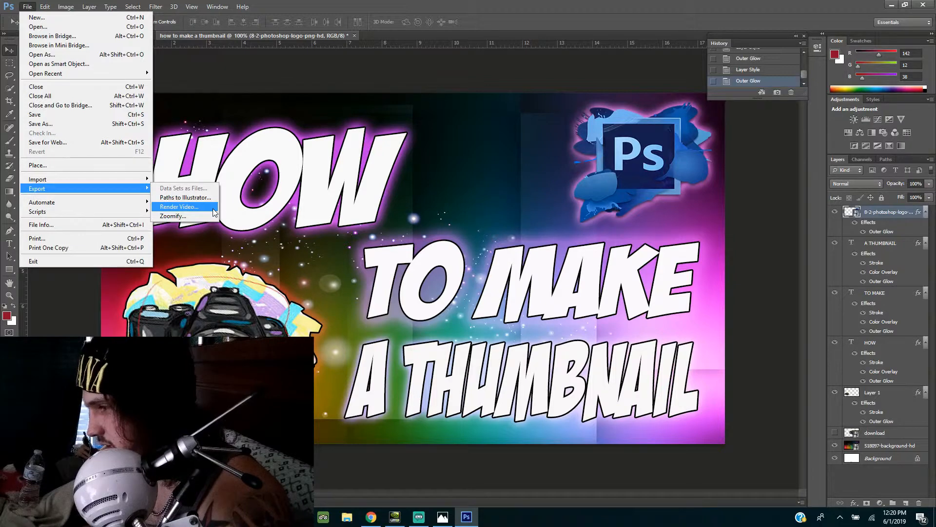
click(212, 208)
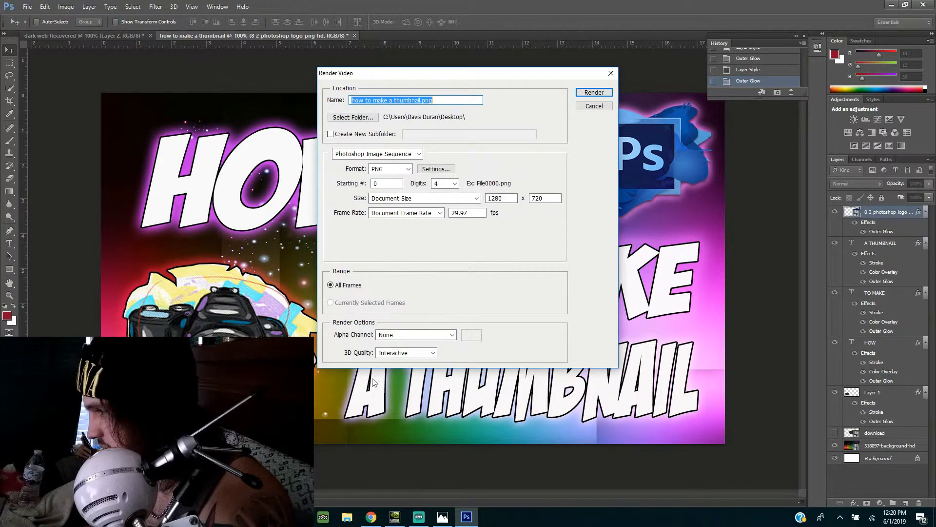
click(603, 93)
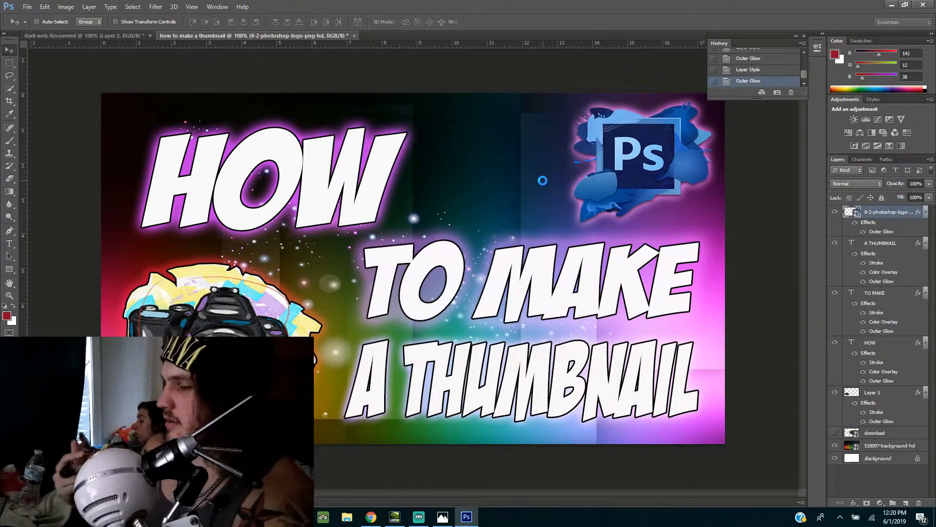